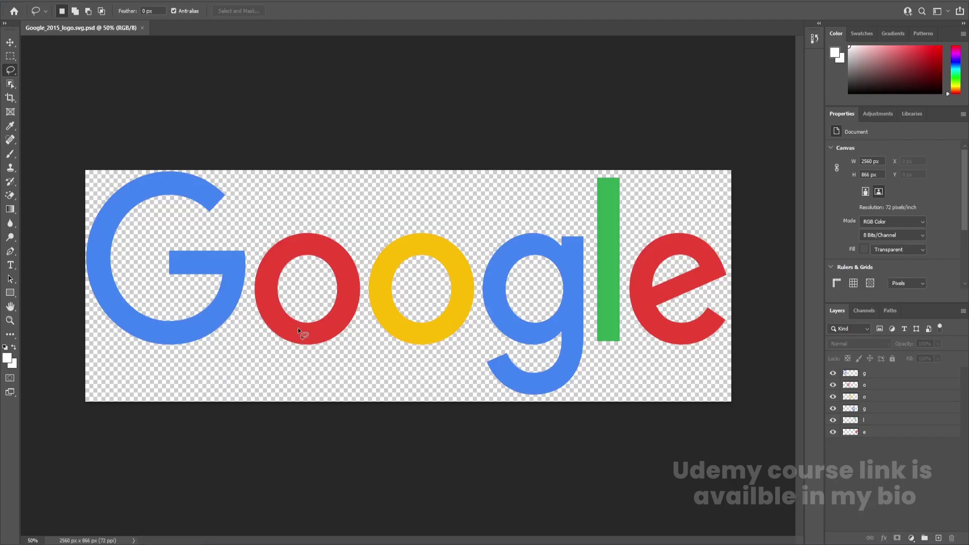
- Try moving the green letter l slightly downward on its own layer, and undo the move
{"action": "key", "text": "v"}
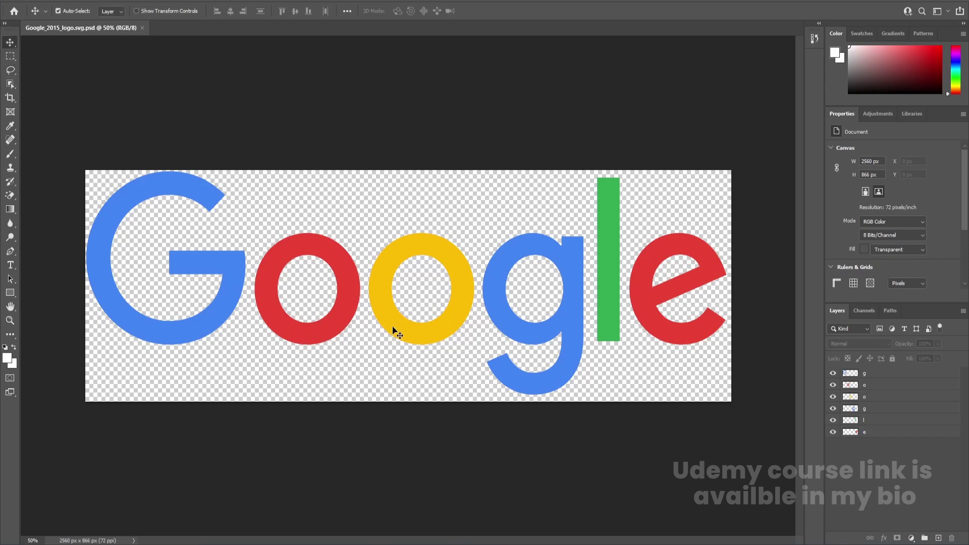
{"action": "left_click", "coordinate": [606, 263]}
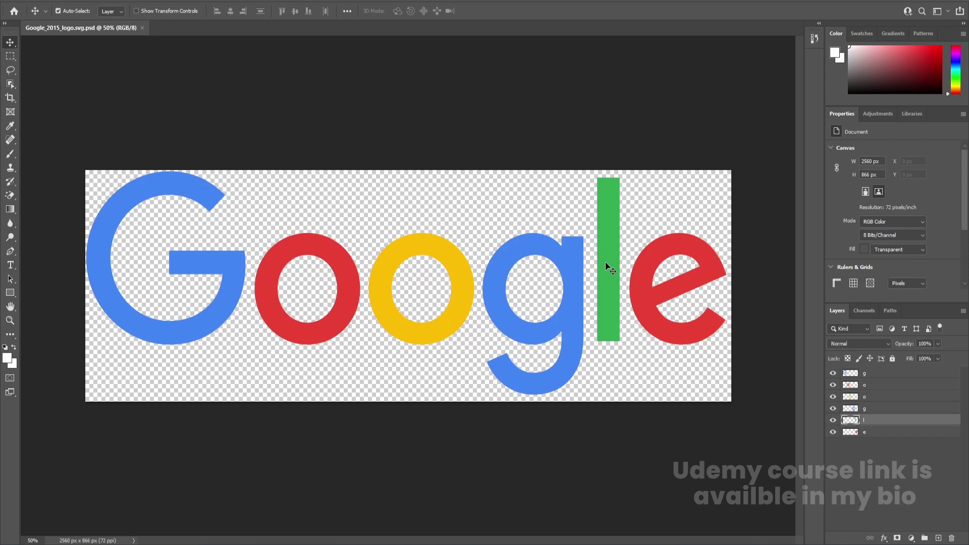
{"action": "mouse_move", "coordinate": [606, 263]}
{"action": "left_mouse_down"}
{"action": "mouse_move", "coordinate": [605, 361]}
{"action": "mouse_move", "coordinate": [607, 272]}
{"action": "left_mouse_up"}
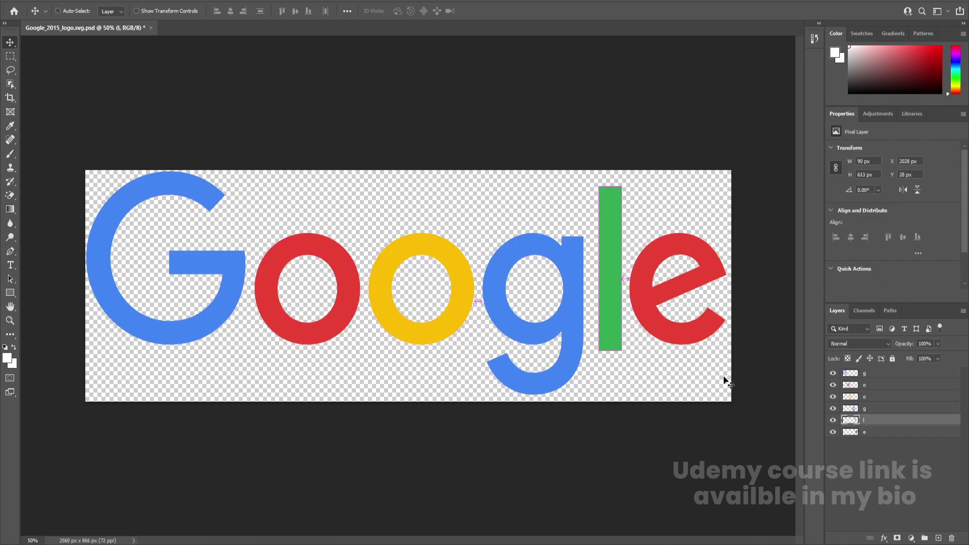
{"action": "key", "text": "ctrl+z"}
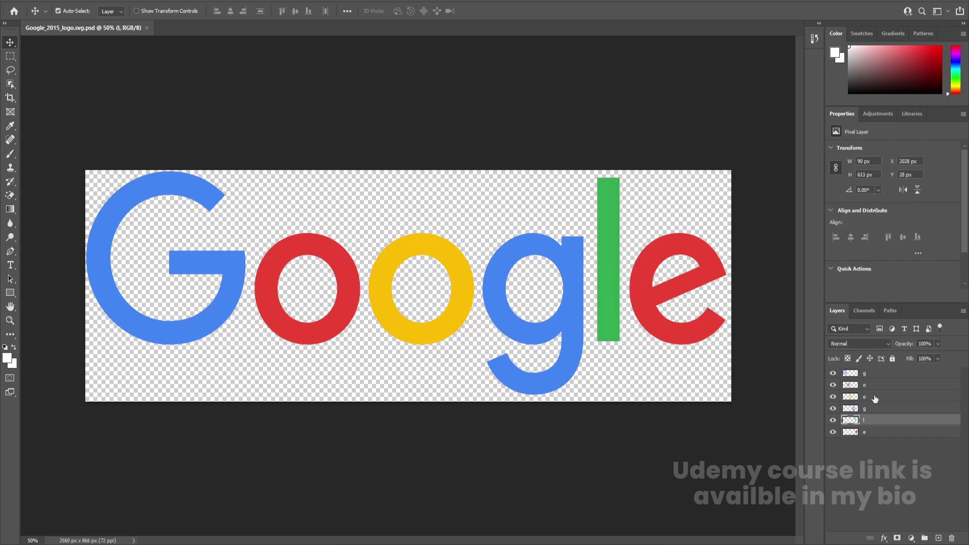
- Hide and show the layers of the blue G and the red o to check them, and save the logo file
{"action": "left_click", "coordinate": [832, 374]}
{"action": "left_click", "coordinate": [832, 373]}
{"action": "left_click", "coordinate": [832, 385]}
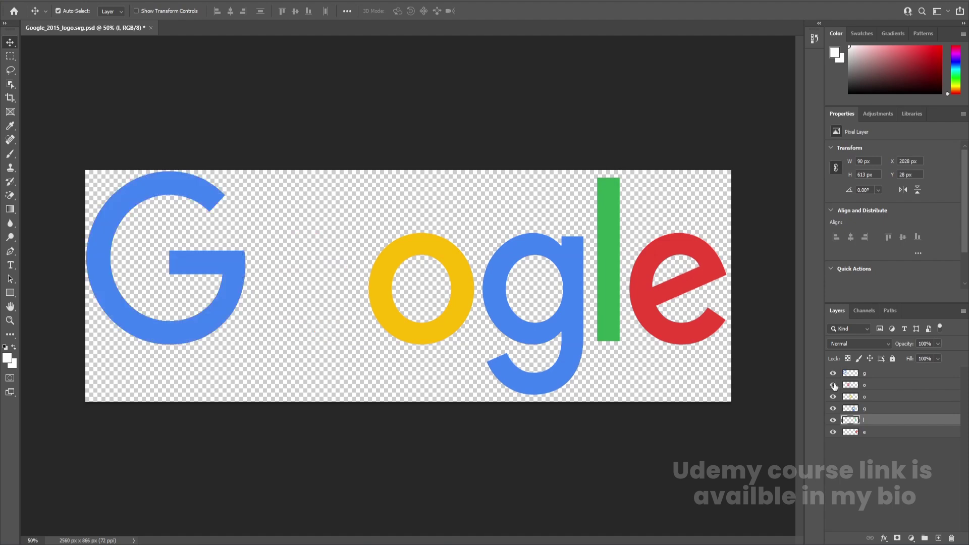
{"action": "left_click", "coordinate": [833, 385]}
{"action": "key", "text": "ctrl+s"}
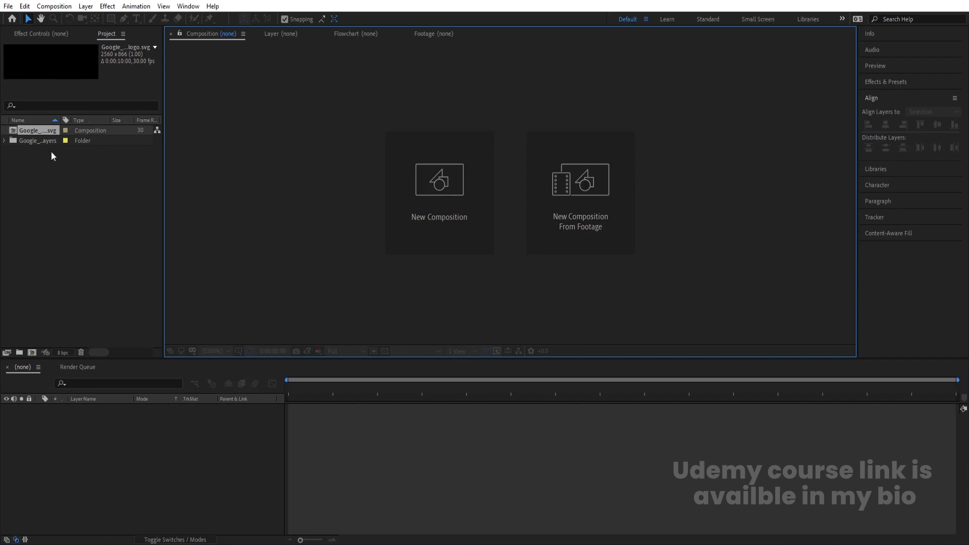
- In After Effects, try importing Google_2015_logo.svg.psd as Composition - Retain Layer Sizes
{"action": "left_click", "coordinate": [38, 132]}
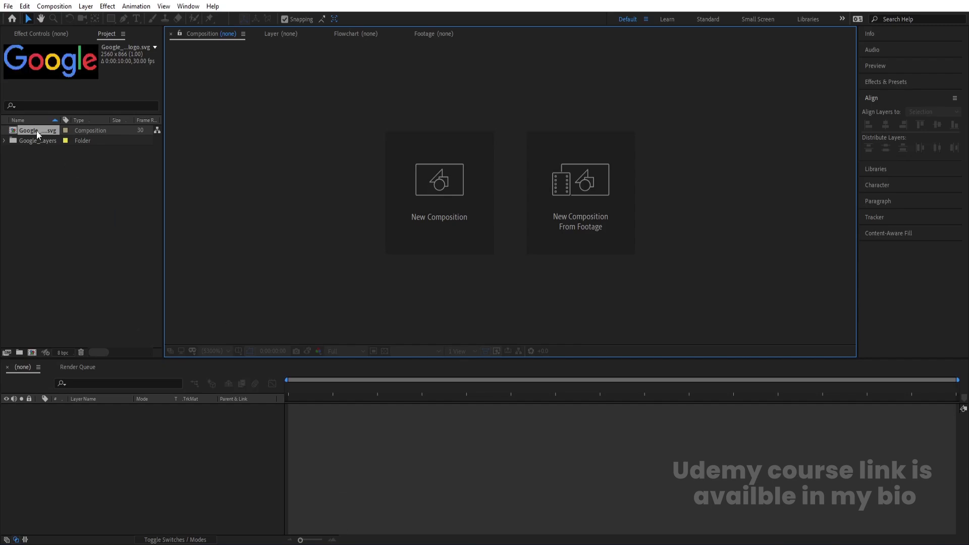
{"action": "key", "text": "ctrl+i"}
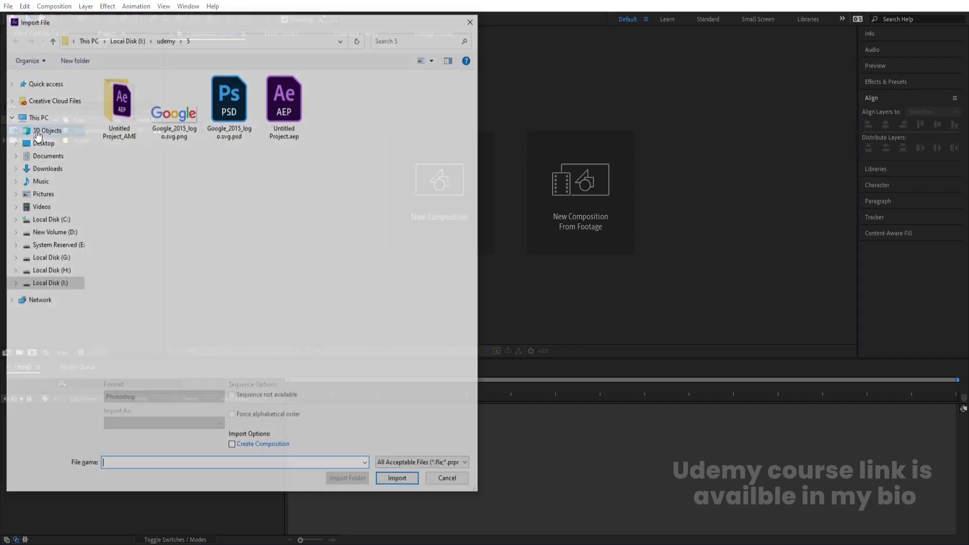
{"action": "left_click", "coordinate": [216, 136]}
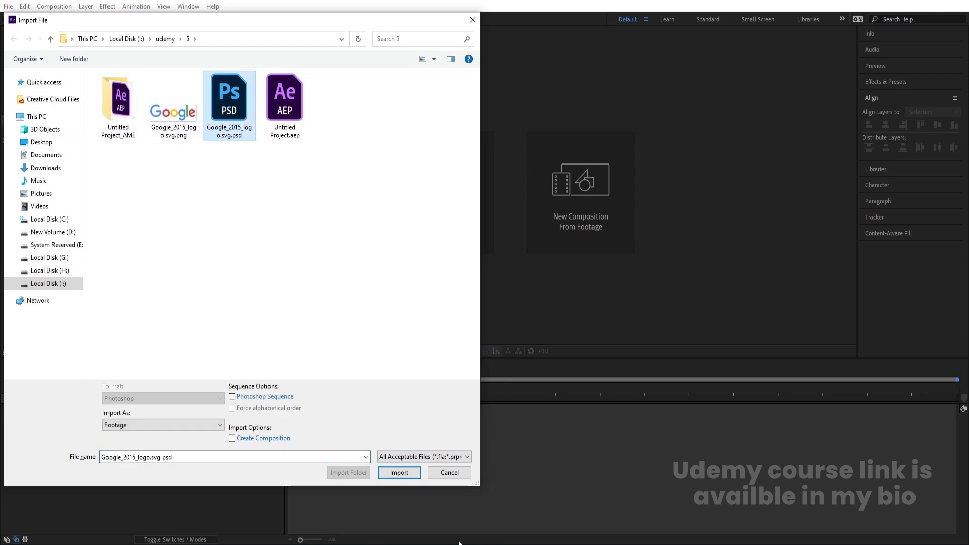
{"action": "left_click", "coordinate": [121, 427]}
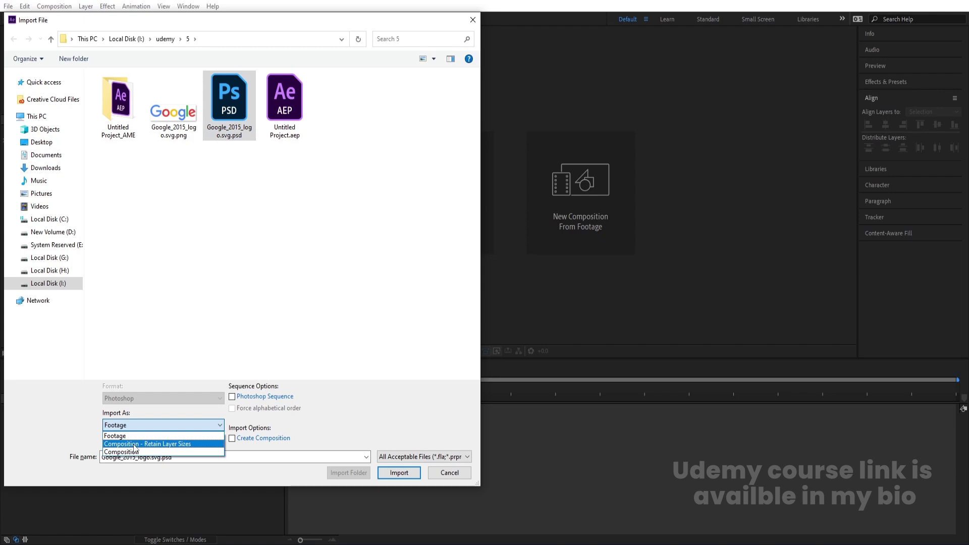
{"action": "left_click", "coordinate": [135, 444]}
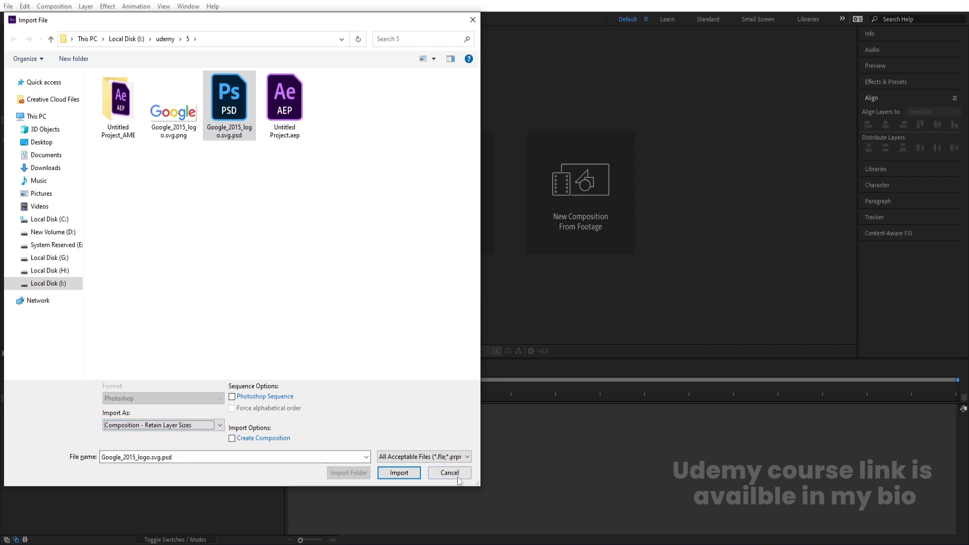
{"action": "key", "text": "Return"}
{"action": "left_click", "coordinate": [20, 133]}
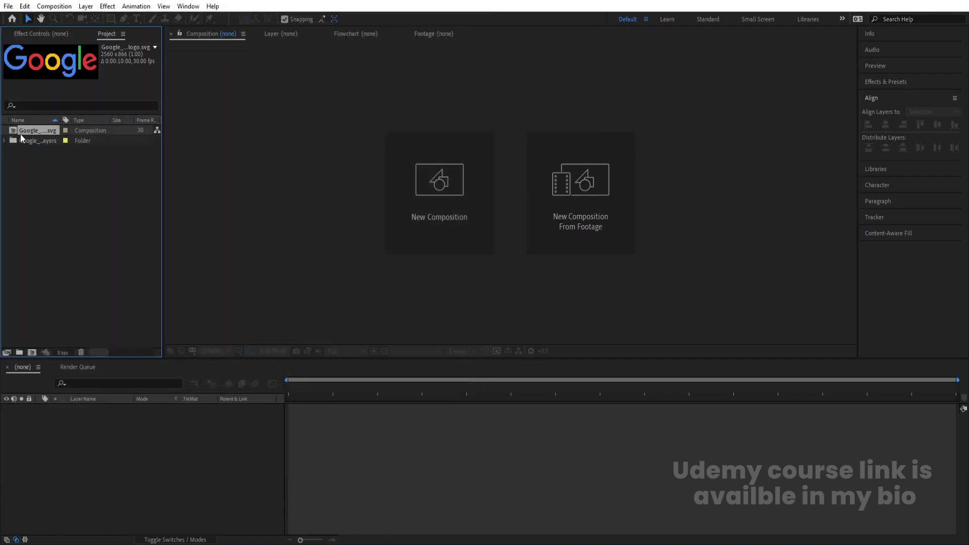
- Create a composition named Main Animation with a white FFFFFF background and display its title/action safe guides
{"action": "left_click", "coordinate": [470, 199]}
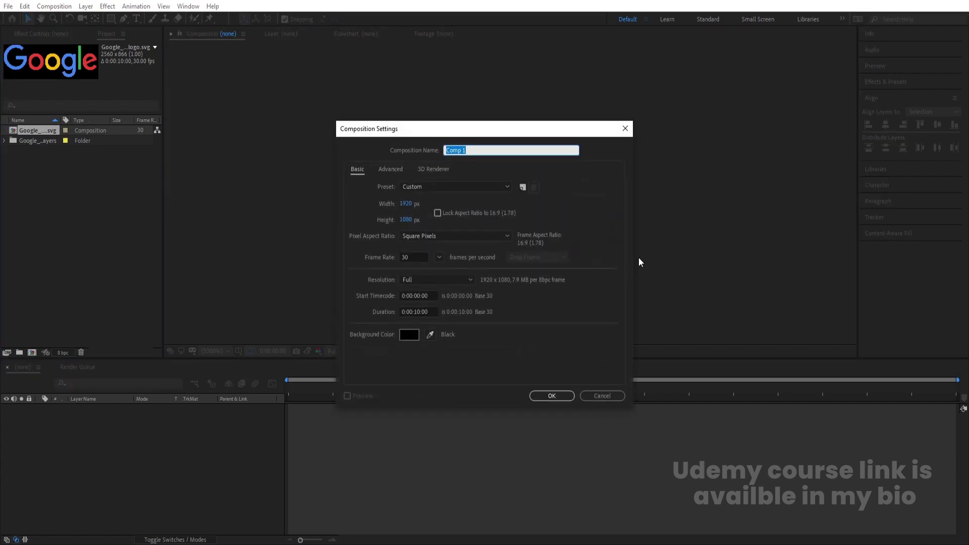
{"action": "type", "text": "Main Animation"}
{"action": "left_click", "coordinate": [411, 335]}
{"action": "left_click", "coordinate": [117, 214]}
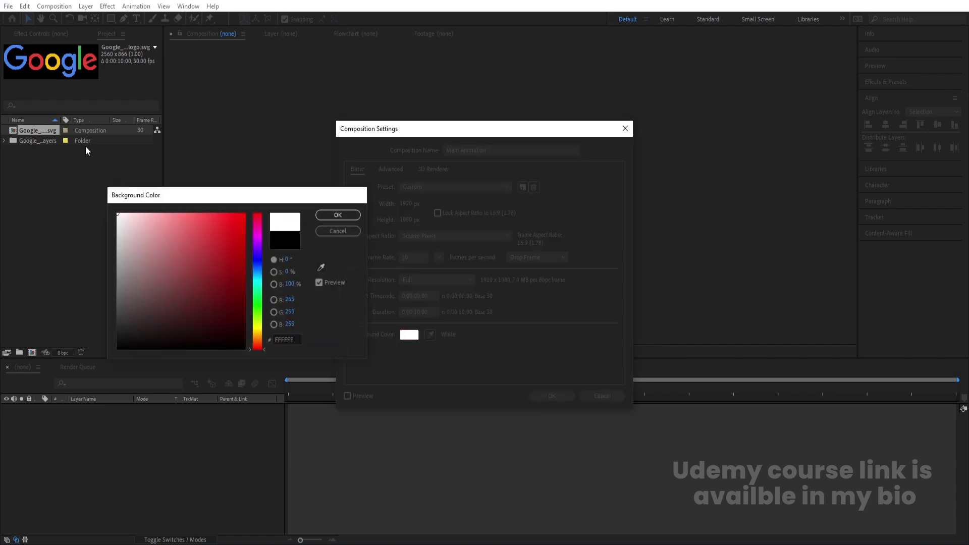
{"action": "key", "text": "Return"}
{"action": "key", "text": "Return"}
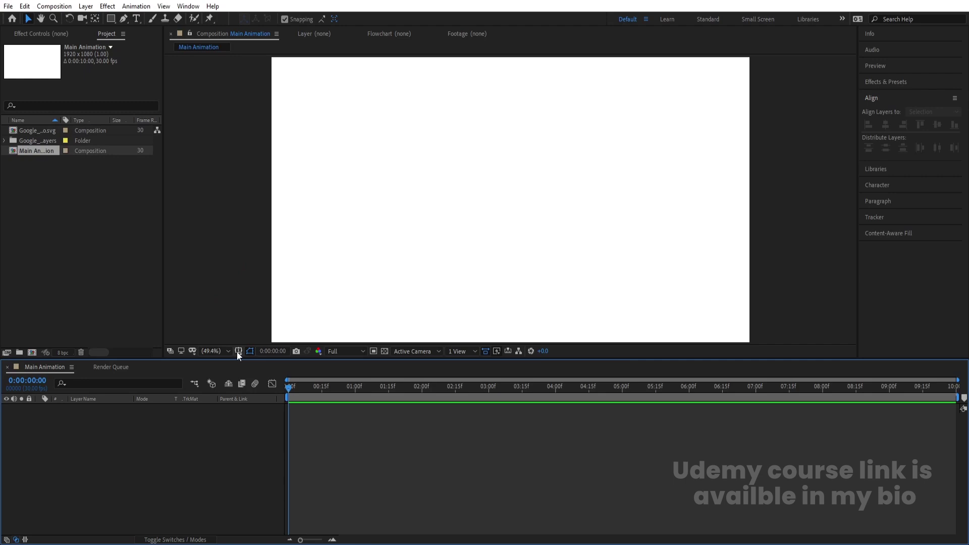
{"action": "left_click", "coordinate": [238, 351]}
{"action": "left_click", "coordinate": [281, 362]}
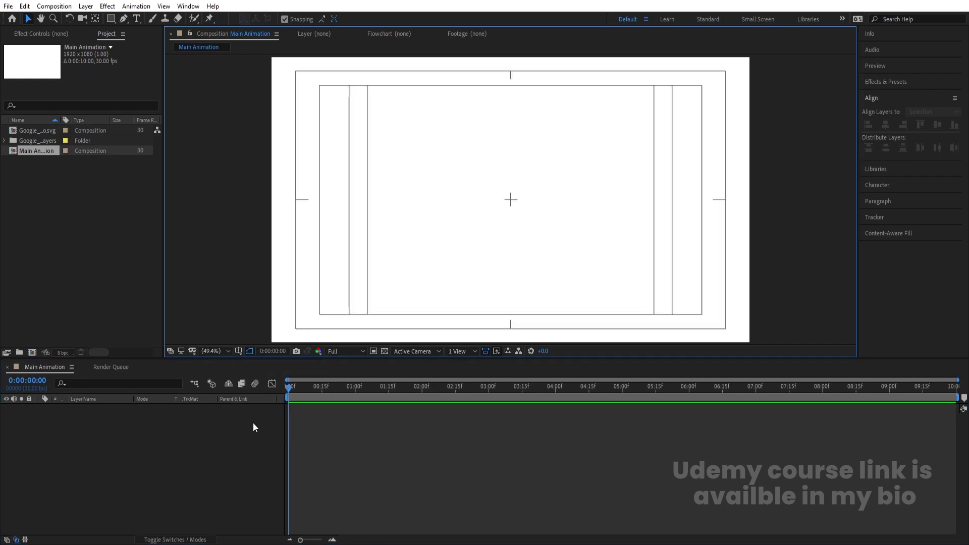
- Copy all six letter layers from the Google_2015_logo.svg composition into Main Animation
{"action": "double_click", "coordinate": [24, 131]}
{"action": "left_click_drag", "start_coordinate": [130, 480], "coordinate": [83, 404]}
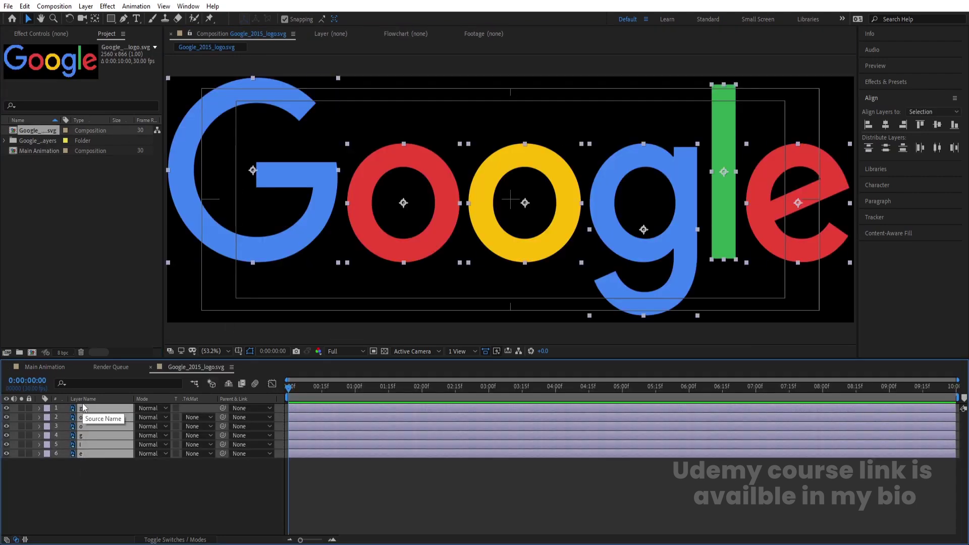
{"action": "left_click", "coordinate": [38, 364]}
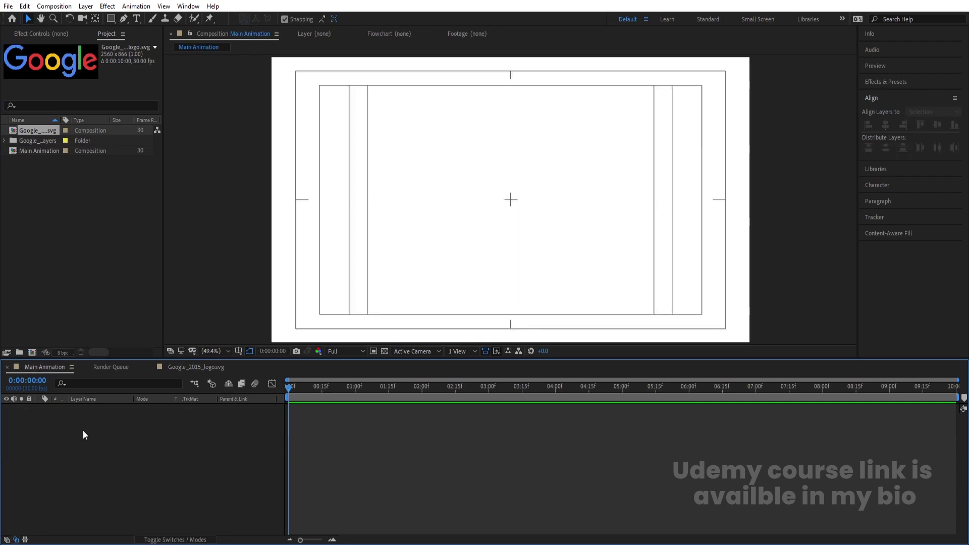
{"action": "key", "text": "ctrl+v"}
- Add a null object to Main Animation and parent all six letter layers to it
{"action": "right_click", "coordinate": [126, 490]}
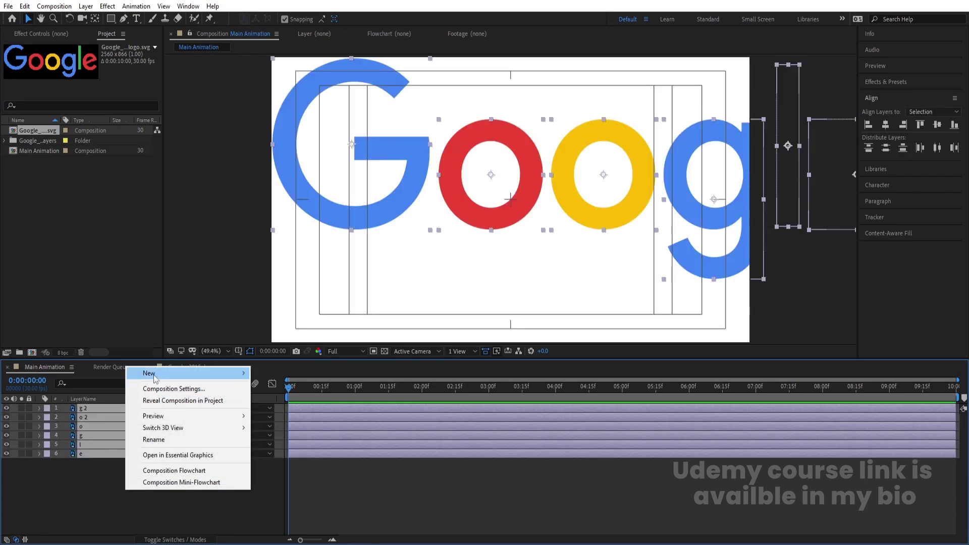
{"action": "mouse_move", "coordinate": [154, 379]}
{"action": "left_click", "coordinate": [283, 434]}
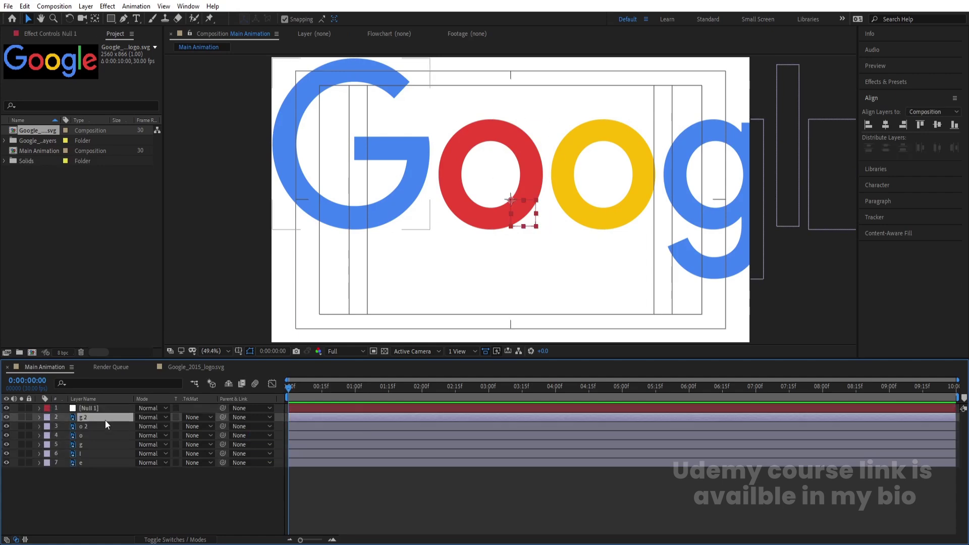
{"action": "left_click", "coordinate": [91, 463], "text": "shift"}
{"action": "left_click_drag", "start_coordinate": [223, 417], "coordinate": [94, 409]}
- Scale the null object down to 32% so that the whole logo fits inside the frame
{"action": "left_click", "coordinate": [94, 409]}
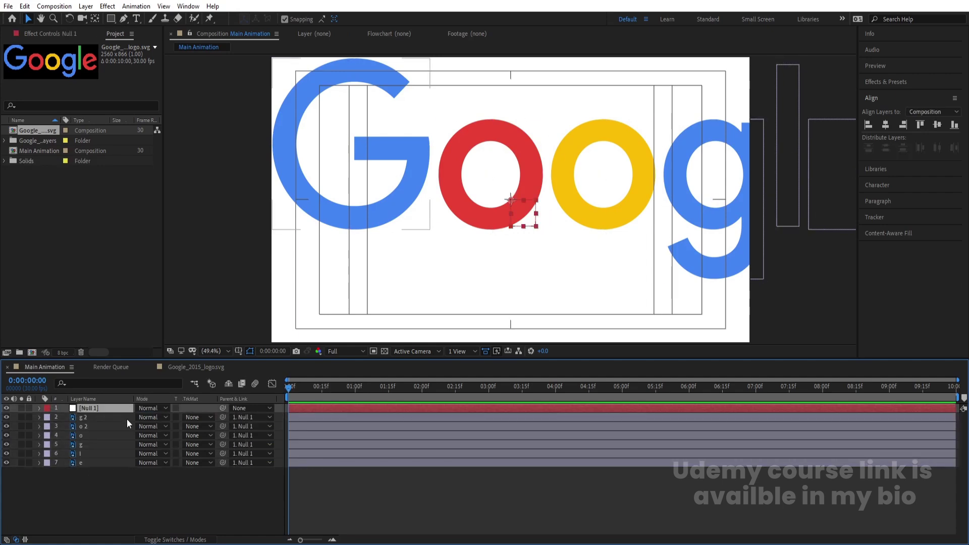
{"action": "key", "text": "s"}
{"action": "left_click_drag", "start_coordinate": [151, 417], "coordinate": [123, 413]}
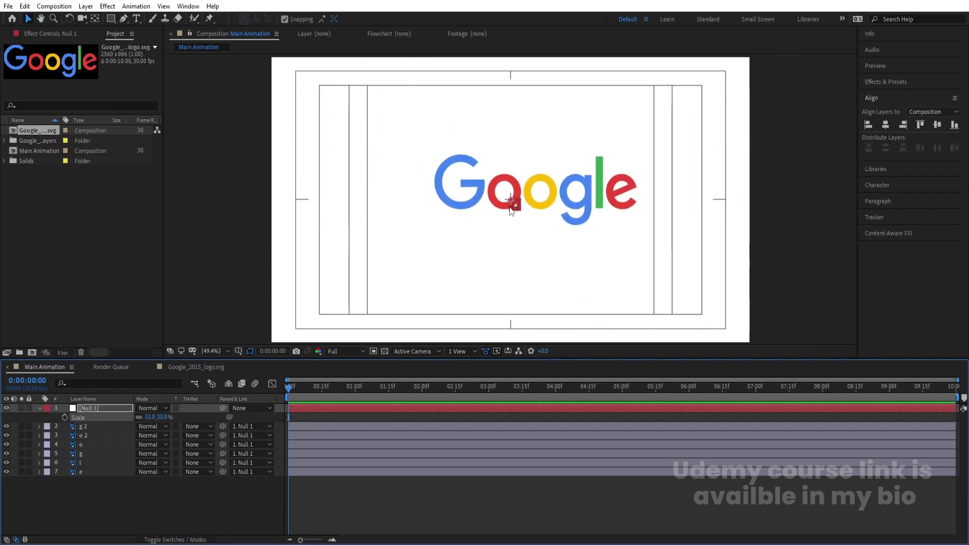
- Reposition the null object so that the logo is centred in the frame, and delete the null
{"action": "left_click_drag", "start_coordinate": [511, 204], "coordinate": [510, 215]}
{"action": "key", "text": "ctrl+z"}
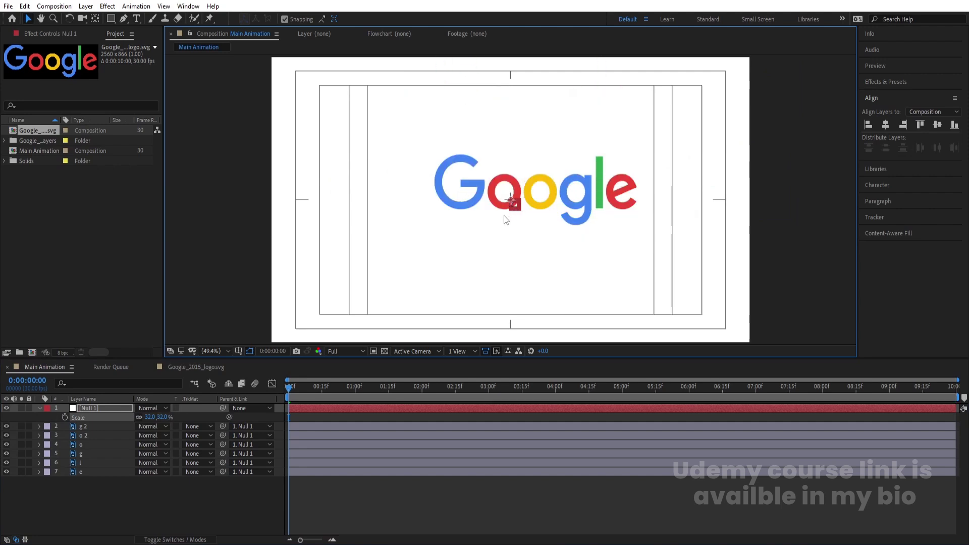
{"action": "scroll", "coordinate": [500, 202], "scroll_direction": "up", "scroll_amount": 3}
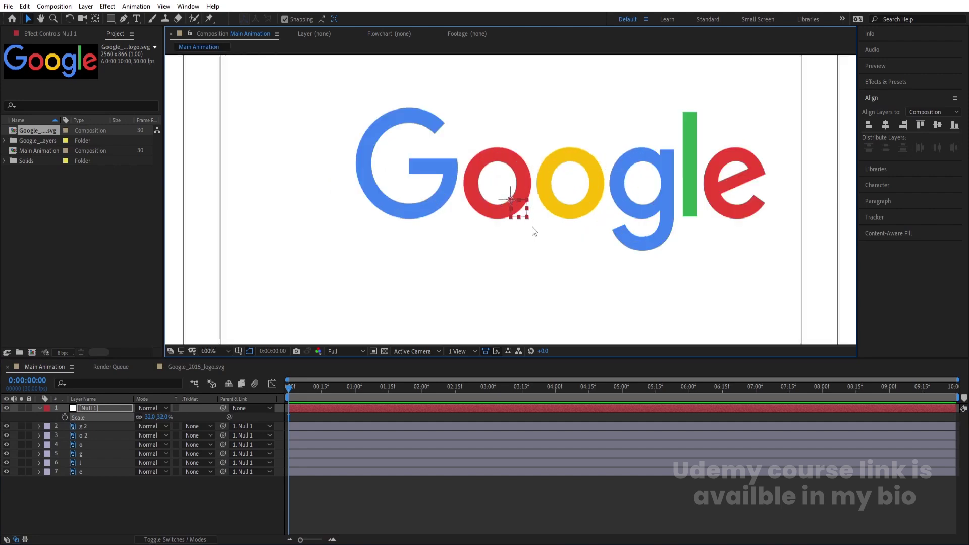
{"action": "left_click_drag", "start_coordinate": [523, 211], "coordinate": [457, 228]}
{"action": "left_click", "coordinate": [223, 351]}
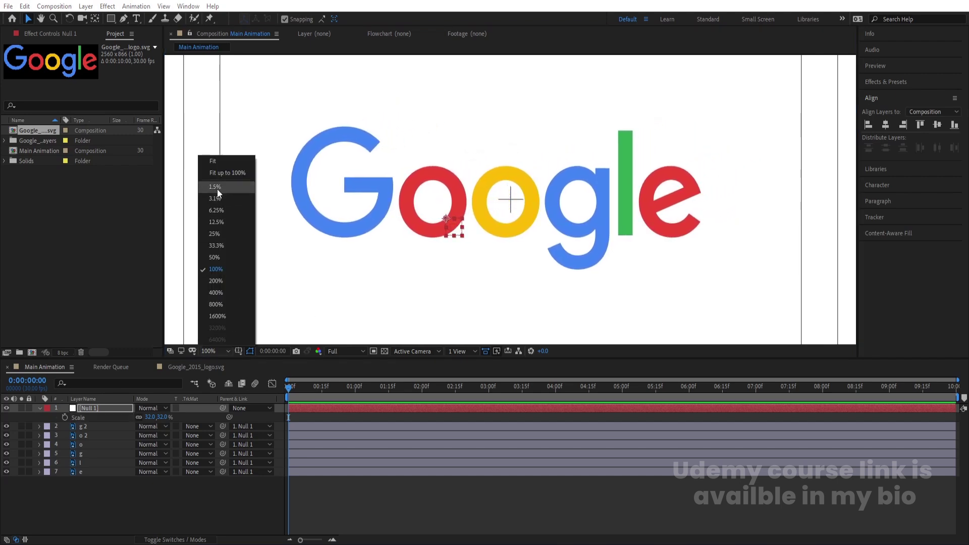
{"action": "left_click", "coordinate": [216, 162]}
{"action": "key", "text": "Right"}
{"action": "key", "text": "Right"}
{"action": "key", "text": "Right"}
{"action": "key", "text": "Right"}
{"action": "key", "text": "Right"}
{"action": "key", "text": "Right"}
{"action": "key", "text": "Right"}
{"action": "key", "text": "Right"}
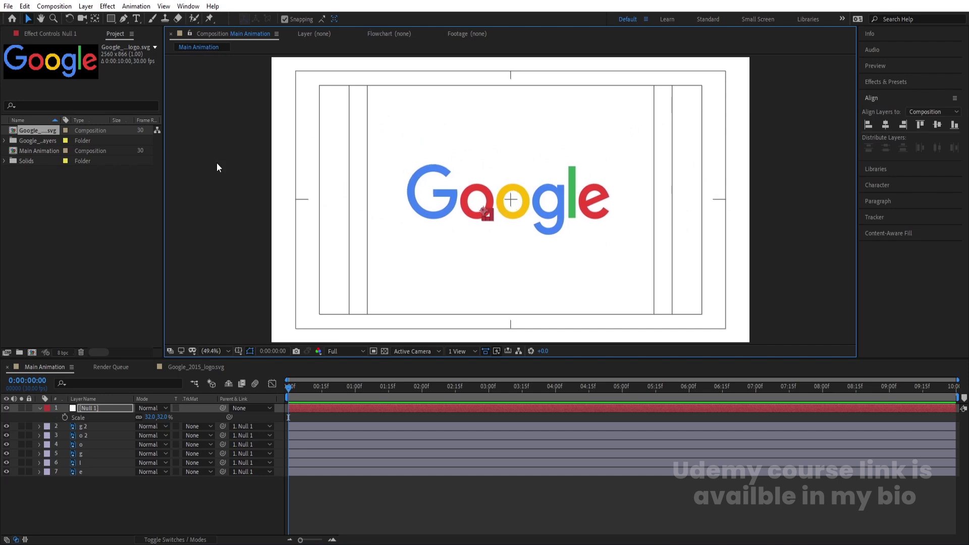
{"action": "key", "text": "Right"}
{"action": "key", "text": "Right"}
{"action": "left_click", "coordinate": [97, 407]}
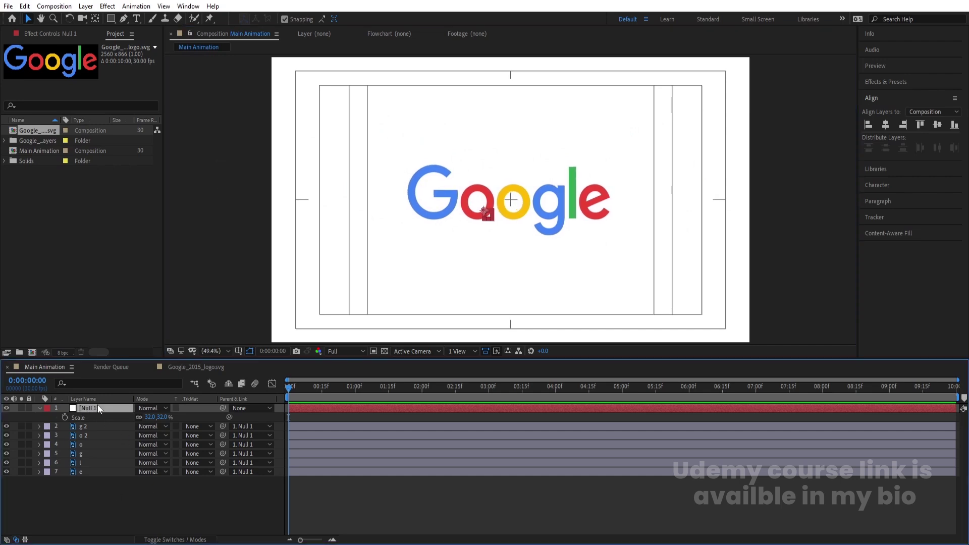
{"action": "key", "text": "Delete"}
- Separate the Position dimensions of all six letter layers into X and Y
{"action": "left_click_drag", "start_coordinate": [126, 516], "coordinate": [56, 389]}
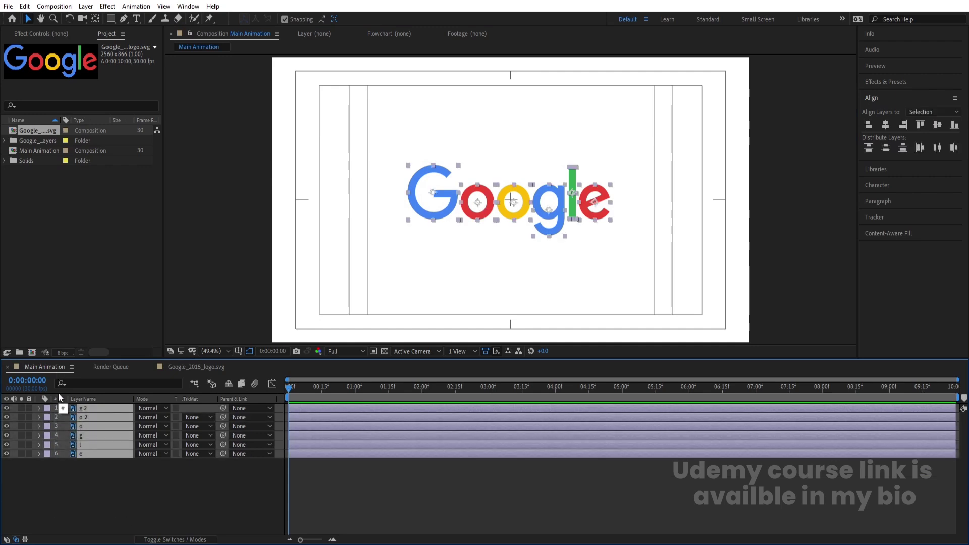
{"action": "key", "text": "p"}
{"action": "left_click_drag", "start_coordinate": [81, 507], "coordinate": [86, 414]}
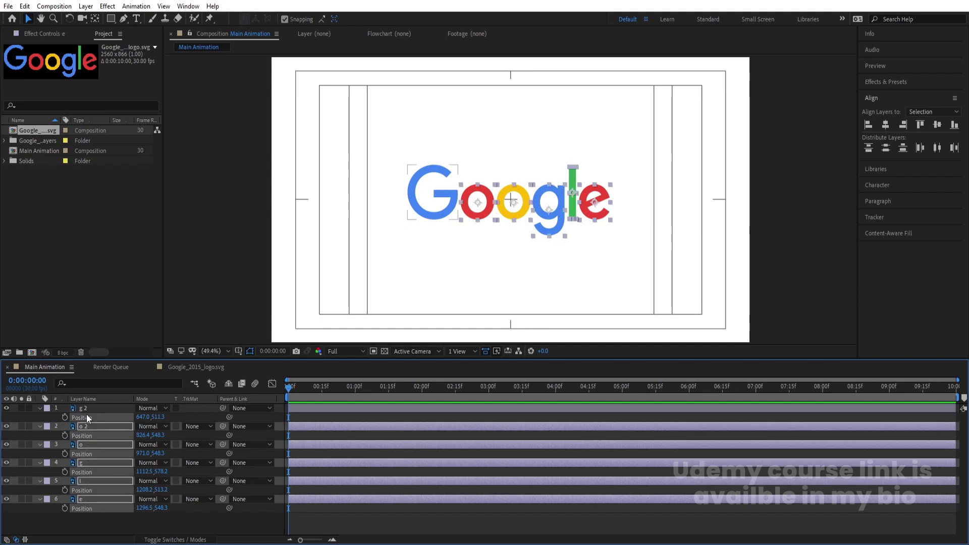
{"action": "right_click", "coordinate": [86, 414]}
{"action": "left_click", "coordinate": [113, 304]}
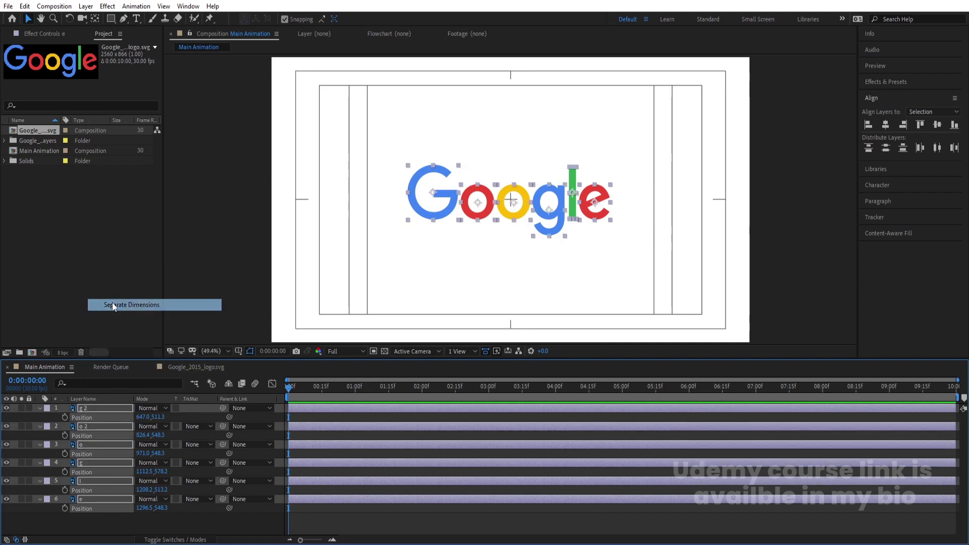
- Set X Position, Y Position, Scale and Rotation keyframes at 0 seconds on all six letter layers and reveal them
{"action": "left_click", "coordinate": [66, 417]}
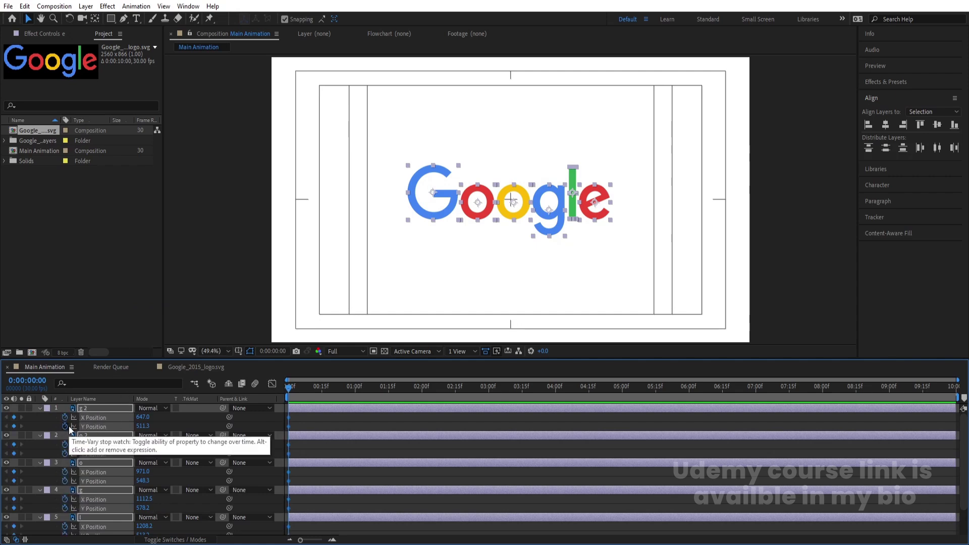
{"action": "key", "text": "s"}
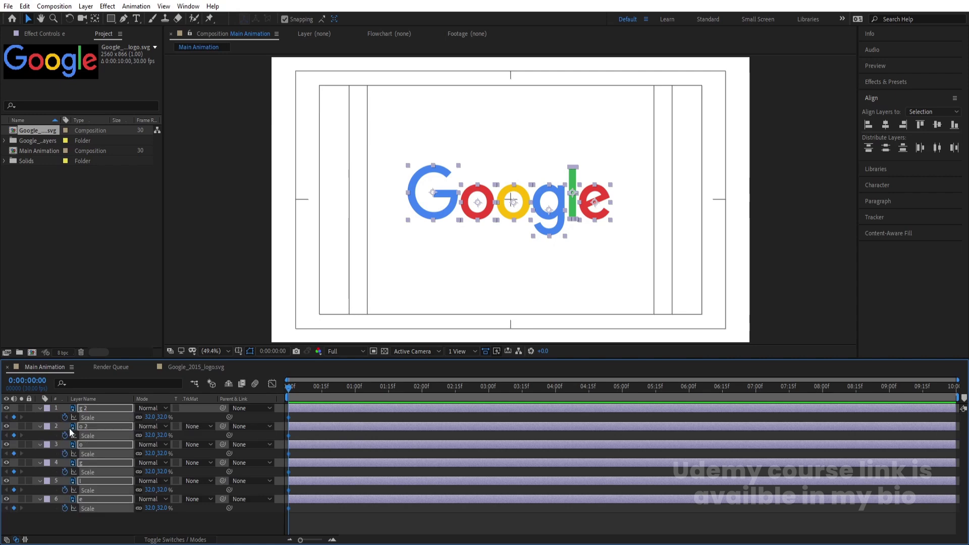
{"action": "key", "text": "r"}
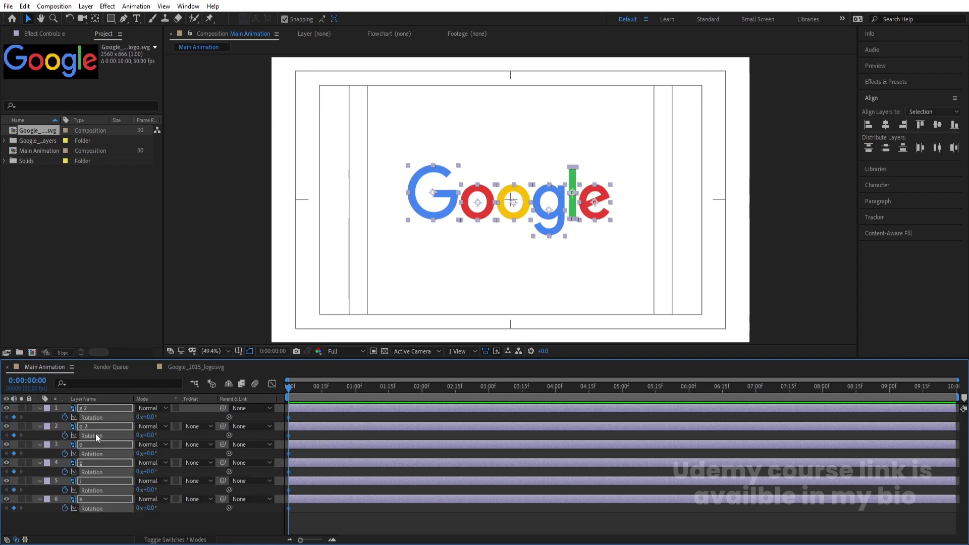
{"action": "key", "text": "u"}
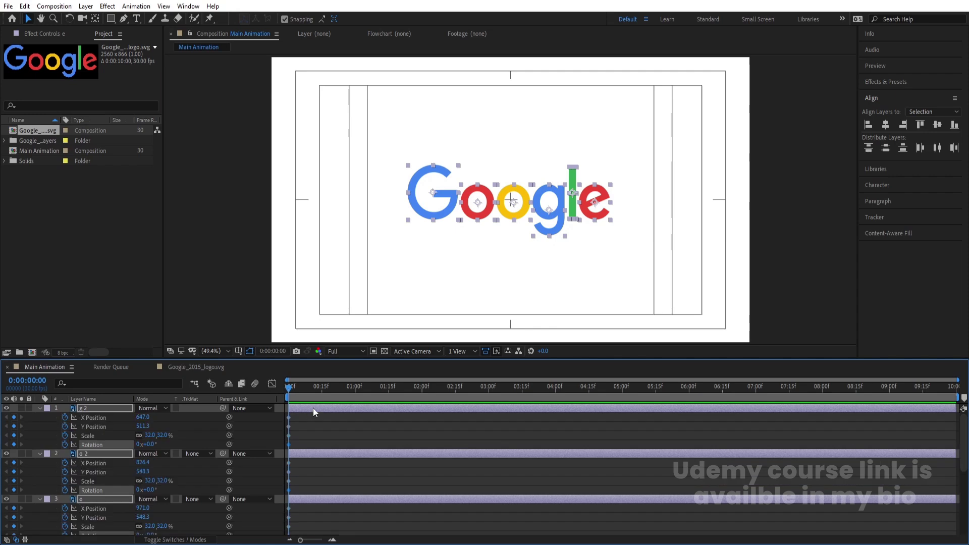
- Add X Position, Y Position, Scale and Rotation keyframes at 1 second on all letters, and raise their Y Position around frame 14
{"action": "left_click", "coordinate": [355, 388]}
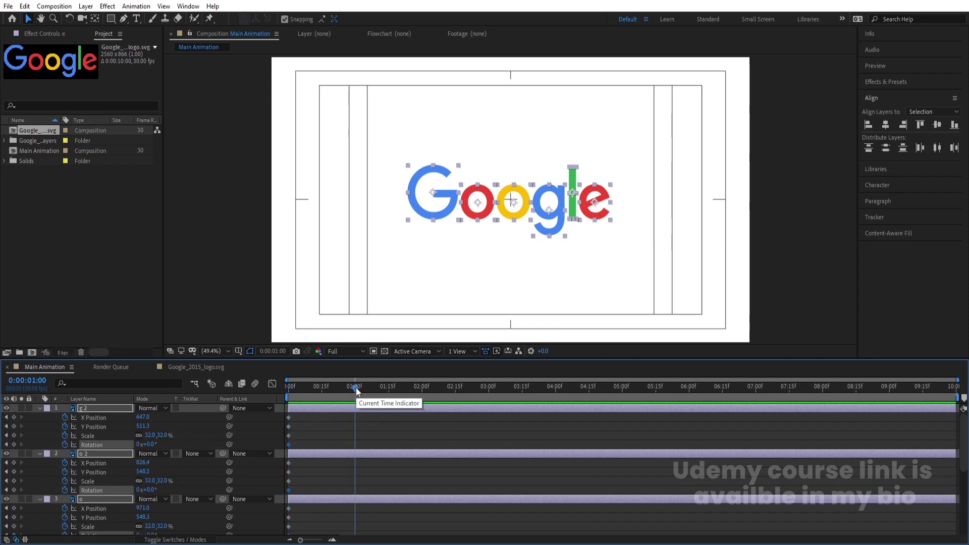
{"action": "left_click", "coordinate": [15, 418]}
{"action": "left_click", "coordinate": [15, 427]}
{"action": "left_click", "coordinate": [14, 435]}
{"action": "left_click", "coordinate": [14, 445]}
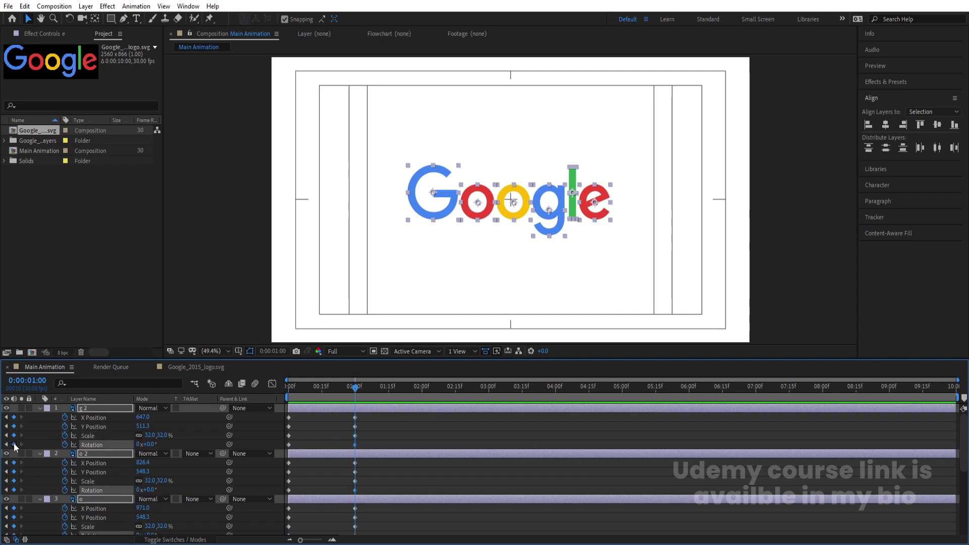
{"action": "left_click_drag", "start_coordinate": [325, 388], "coordinate": [320, 388]}
{"action": "mouse_move", "coordinate": [141, 427]}
{"action": "left_mouse_down"}
{"action": "mouse_move", "coordinate": [103, 427]}
{"action": "mouse_move", "coordinate": [129, 425]}
{"action": "left_mouse_up"}
- At 0 seconds, align all six letters onto one another at the centre of the frame, and preview the motion
{"action": "key", "text": "Home"}
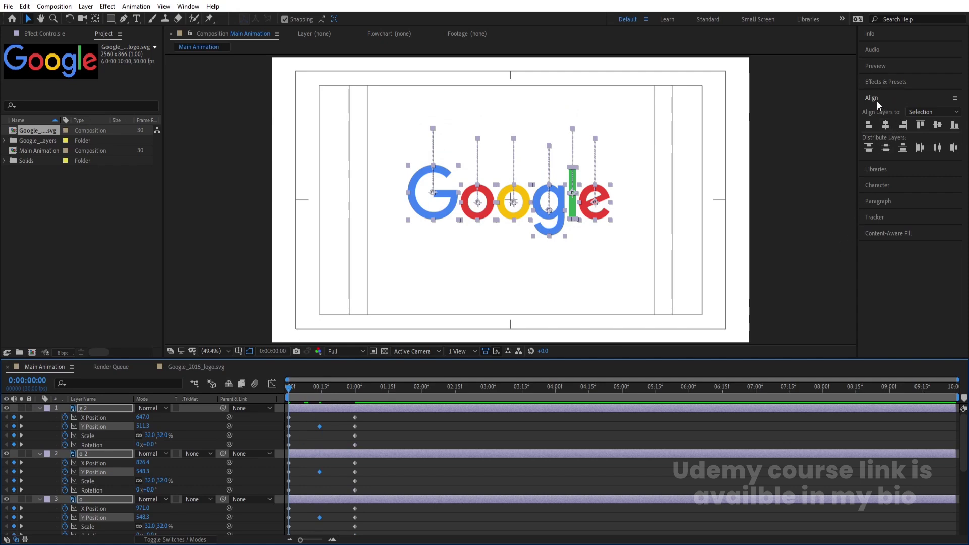
{"action": "left_click", "coordinate": [882, 128]}
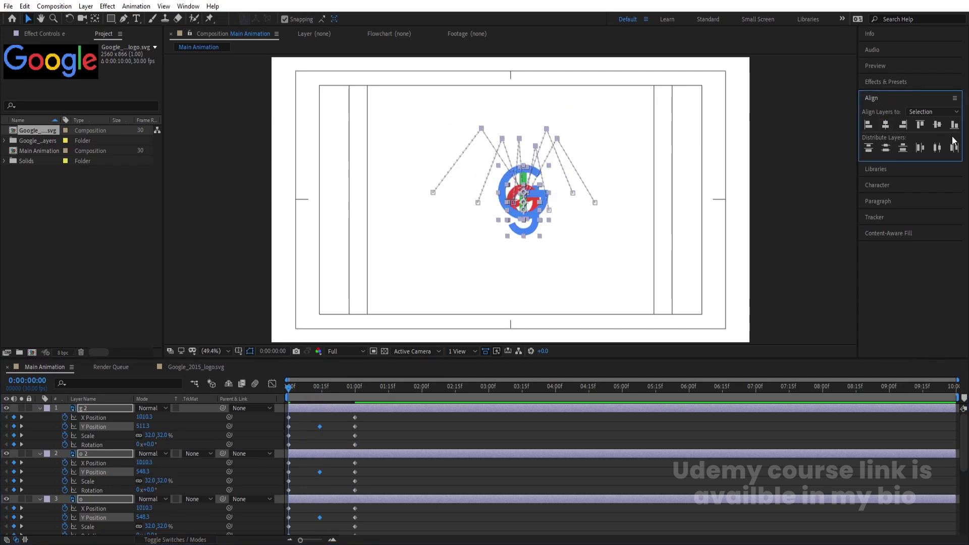
{"action": "left_click", "coordinate": [938, 125]}
{"action": "left_click_drag", "start_coordinate": [528, 212], "coordinate": [517, 211]}
{"action": "key", "text": "space"}
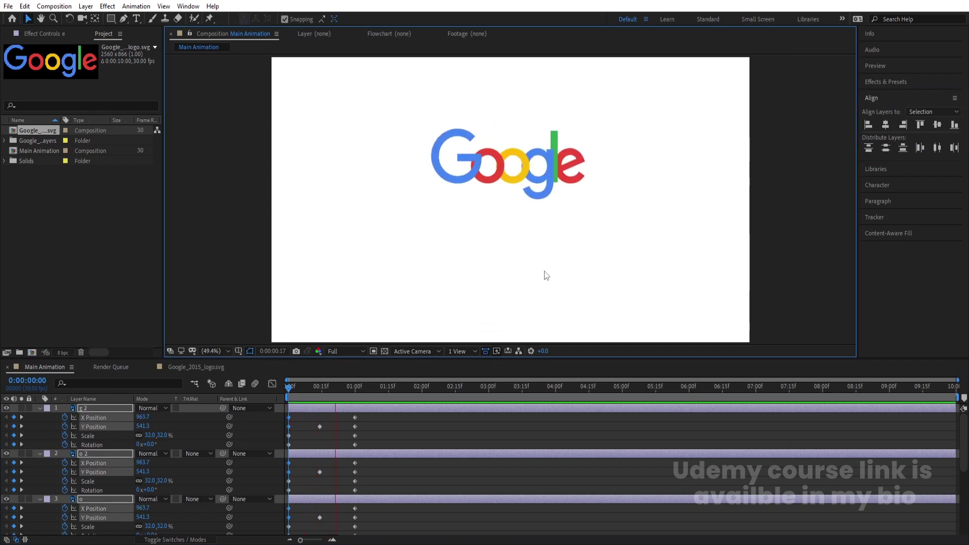
{"action": "key", "text": "space"}
- Set the Scale of all letters to 0% at 0 seconds and preview the animation
{"action": "key", "text": "Home"}
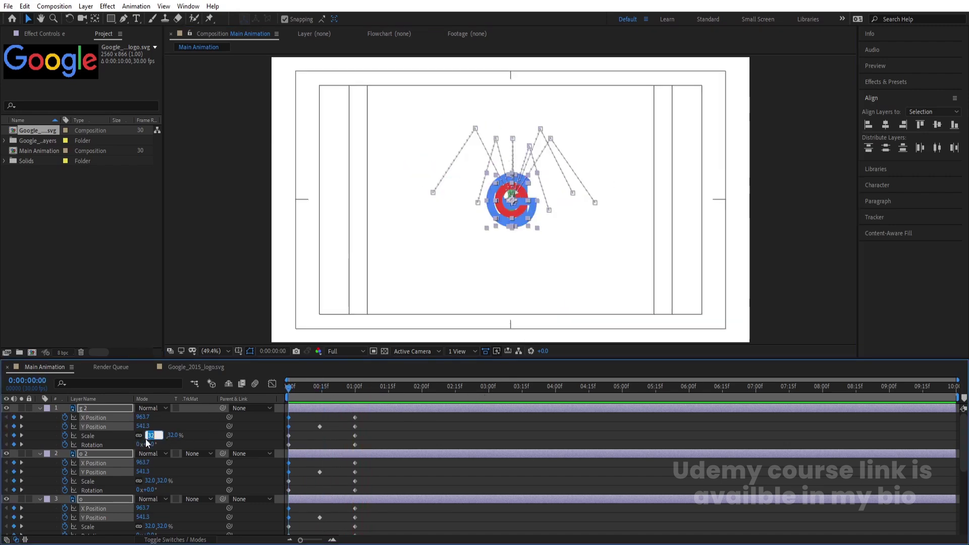
{"action": "type", "text": "0"}
{"action": "key", "text": "Return"}
{"action": "key", "text": "space"}
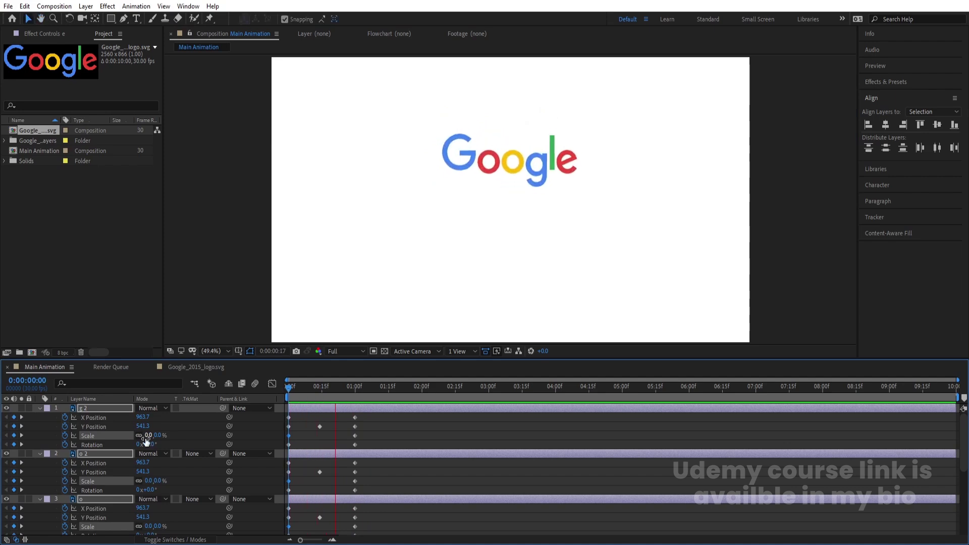
{"action": "key", "text": "space"}
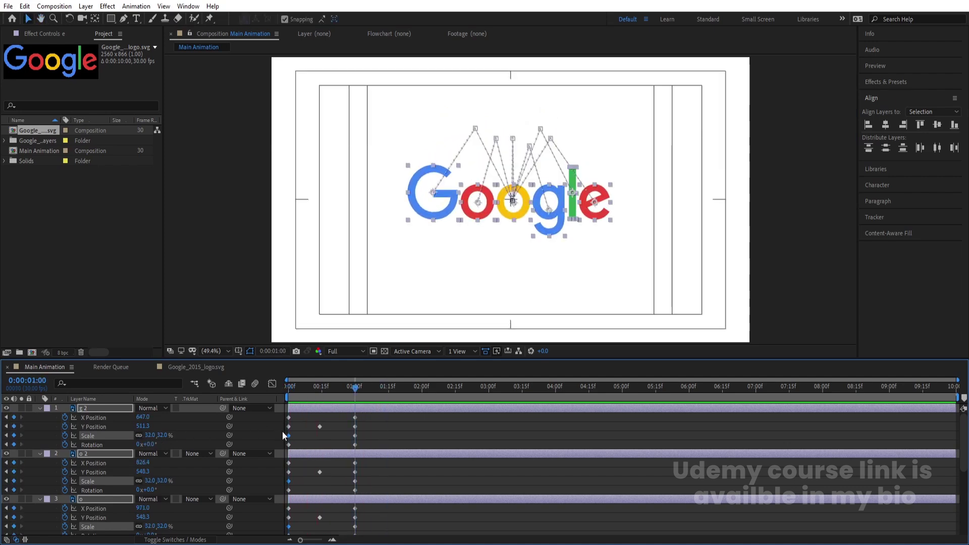
- Set the Rotation of all letters to one full revolution at 1 second and preview the spin
{"action": "left_click", "coordinate": [141, 444]}
{"action": "type", "text": "1"}
{"action": "key", "text": "Return"}
{"action": "left_click_drag", "start_coordinate": [306, 388], "coordinate": [227, 401]}
{"action": "key", "text": "space"}
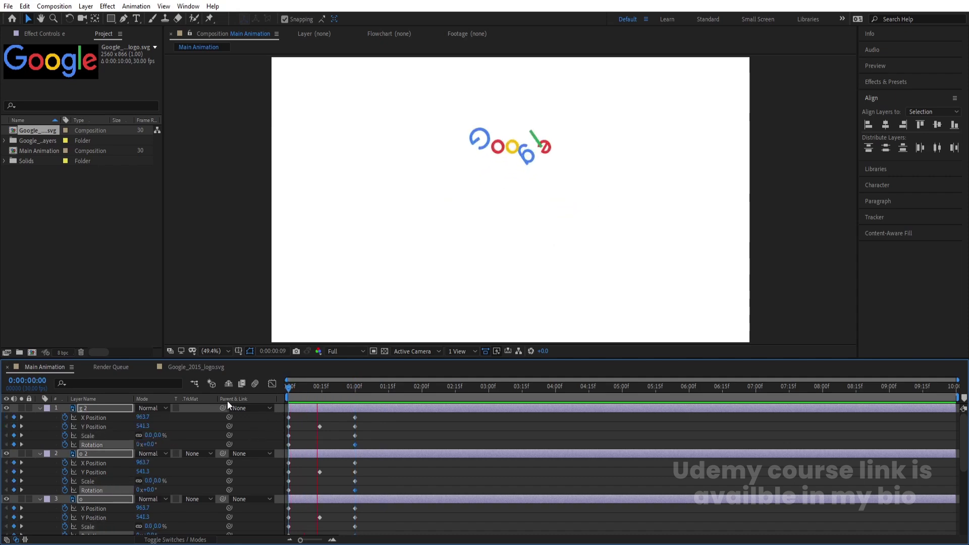
{"action": "key", "text": "space"}
- Add Y Position keyframes at 1:10 on all letters, and raise the letters about 29 px at 1:05 for a small bounce
{"action": "key", "text": "="}
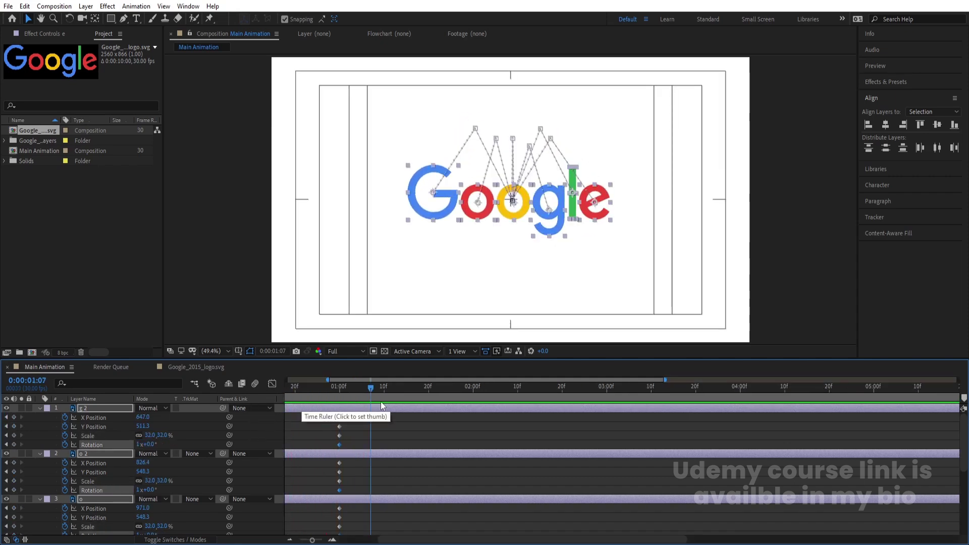
{"action": "left_click_drag", "start_coordinate": [341, 392], "coordinate": [383, 393]}
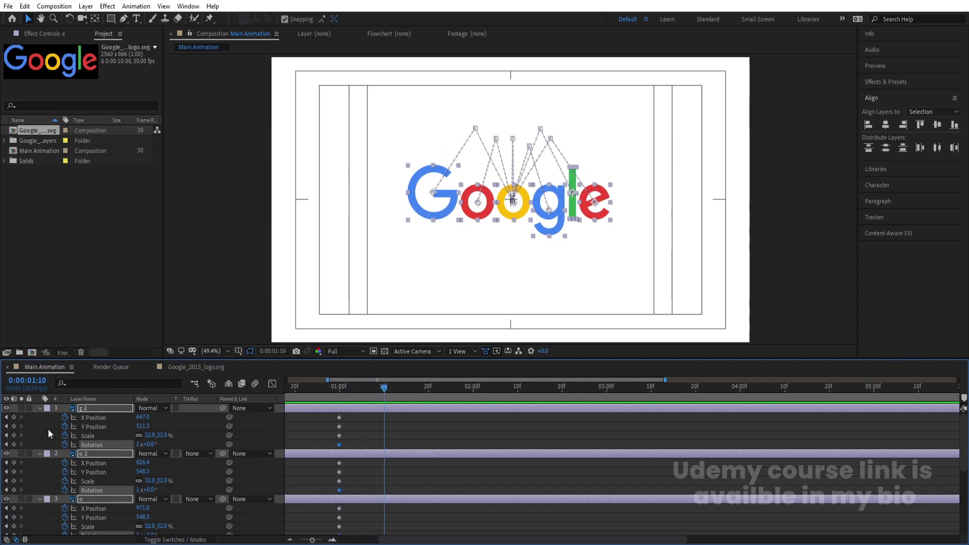
{"action": "left_click", "coordinate": [15, 426]}
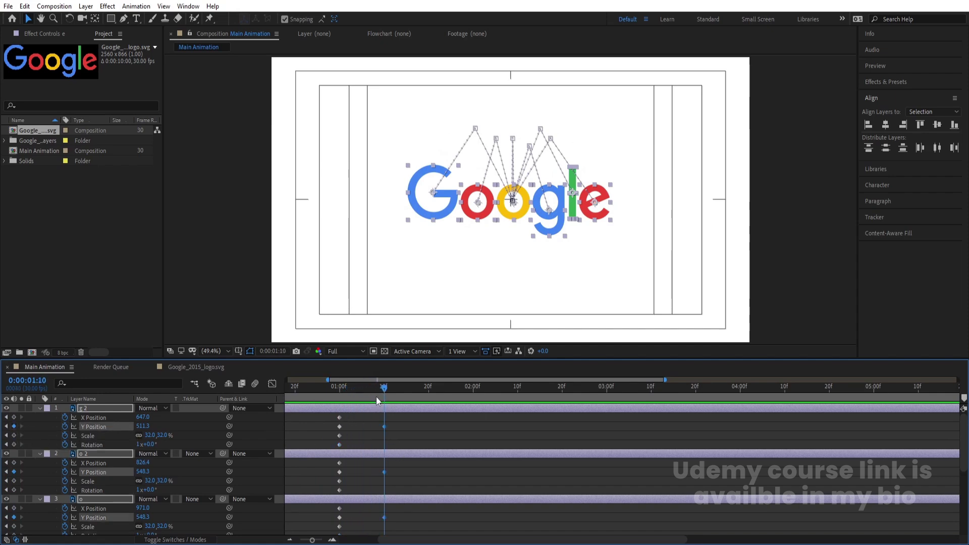
{"action": "left_click_drag", "start_coordinate": [377, 397], "coordinate": [361, 387]}
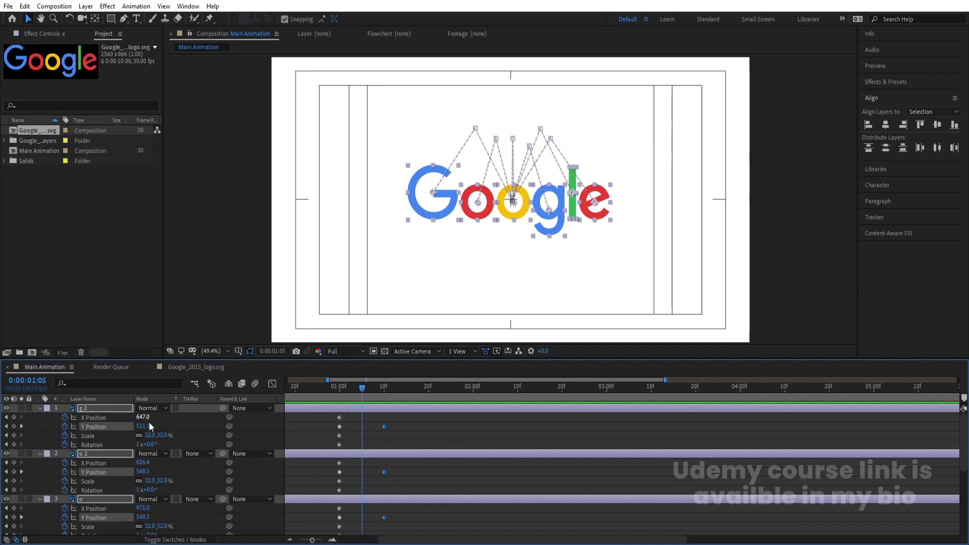
{"action": "left_click_drag", "start_coordinate": [150, 426], "coordinate": [147, 430]}
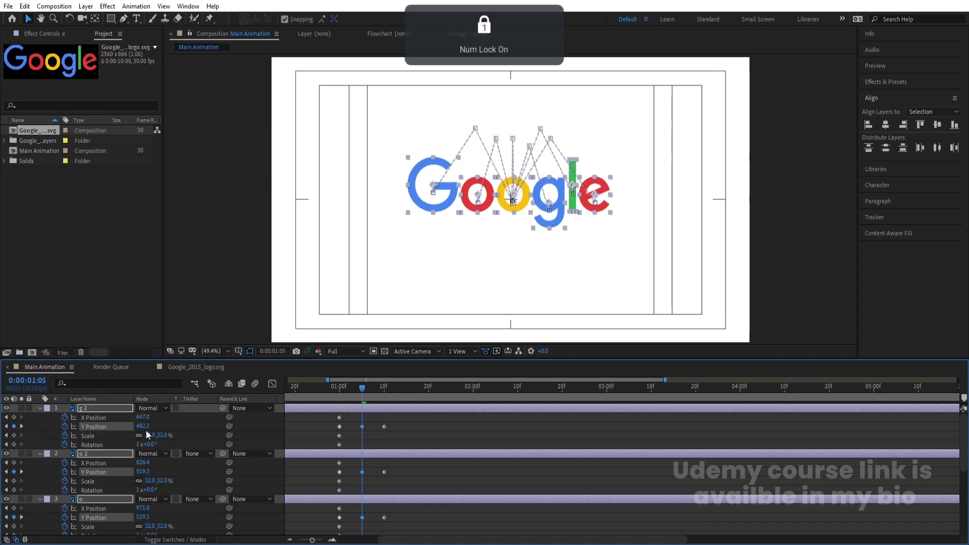
- Filter the timeline properties by "y" and apply Easy Ease to all Y Position keyframes of the six letters
{"action": "left_click", "coordinate": [95, 383]}
{"action": "type", "text": "y"}
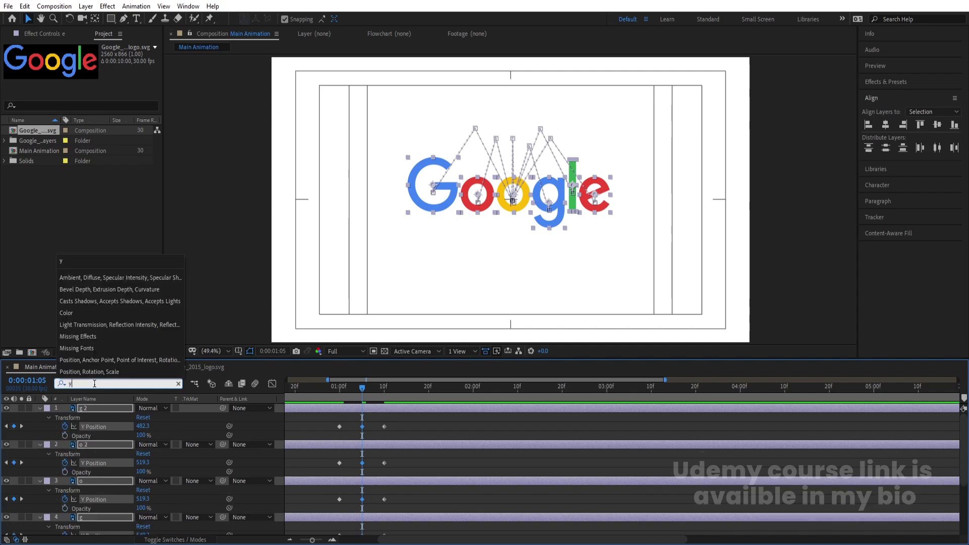
{"action": "type", "text": " p"}
{"action": "key", "text": "BackSpace"}
{"action": "key", "text": "BackSpace"}
{"action": "left_click", "coordinate": [393, 419]}
{"action": "left_click_drag", "start_coordinate": [431, 419], "coordinate": [287, 534]}
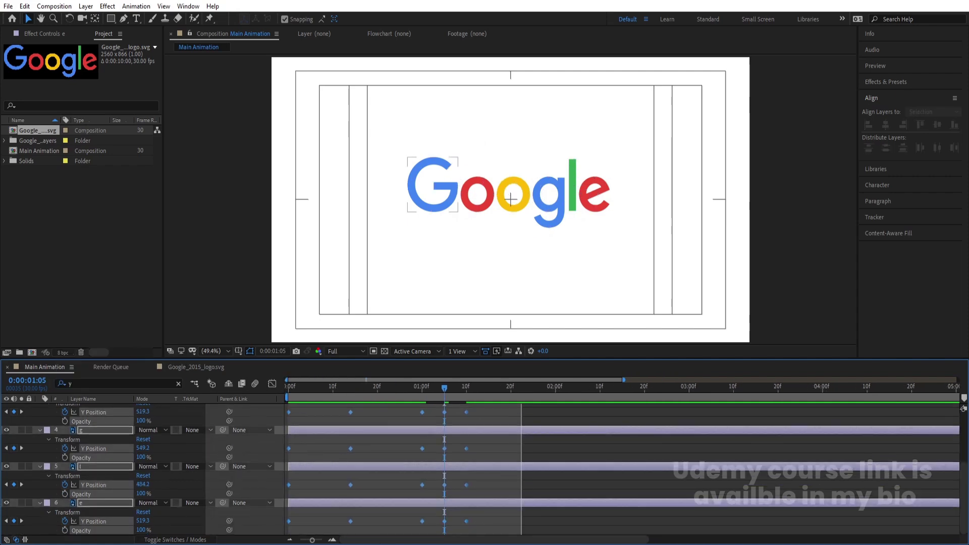
{"action": "left_click_drag", "start_coordinate": [204, 535], "coordinate": [197, 536]}
{"action": "key", "text": "F9"}
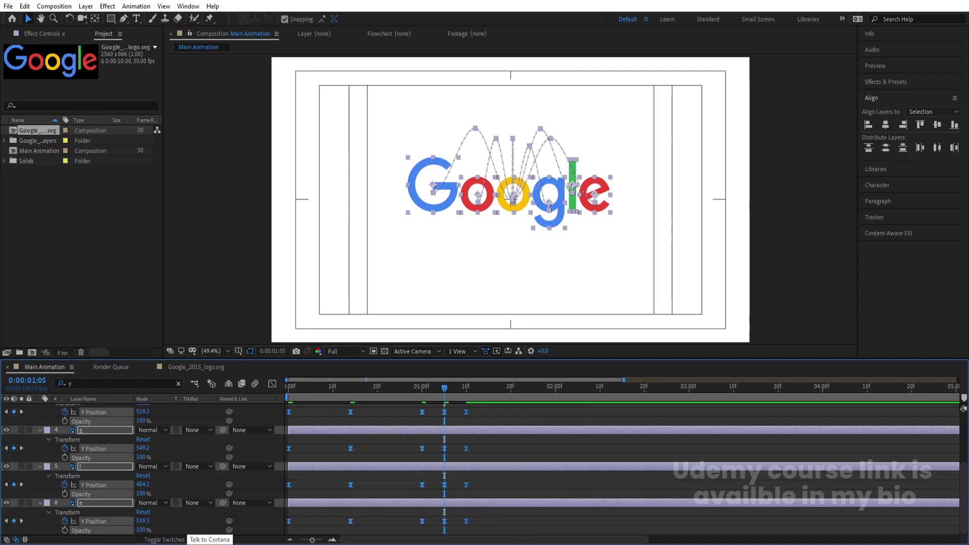
- In the speed graph, stretch the Y Position handles outward from the jump's peak so speed concentrates near take-off and landing
{"action": "left_click", "coordinate": [272, 383]}
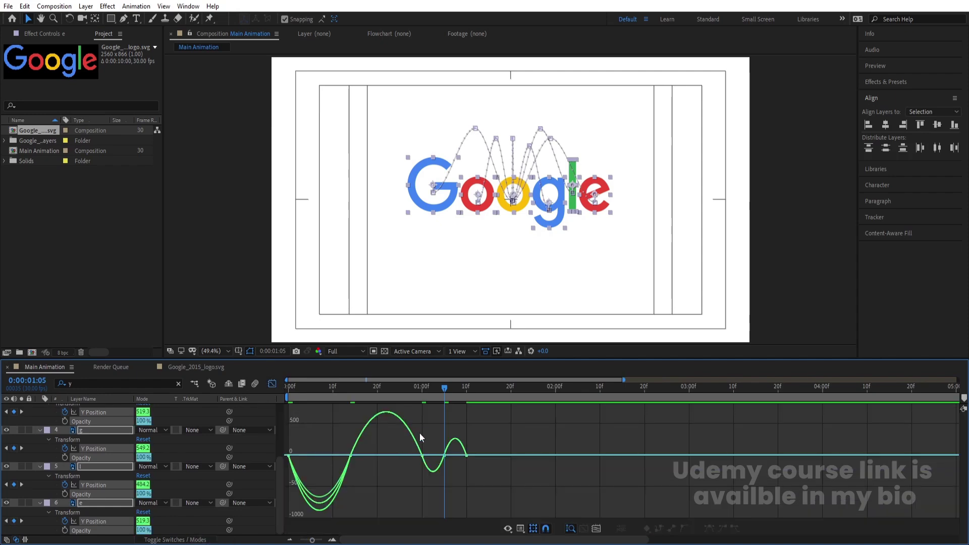
{"action": "right_click", "coordinate": [404, 438]}
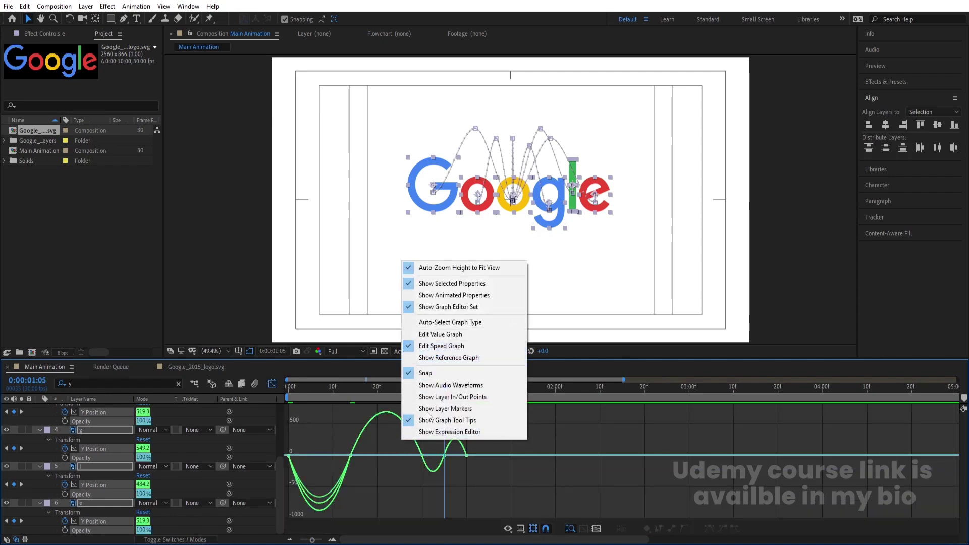
{"action": "left_click_drag", "start_coordinate": [340, 427], "coordinate": [292, 459]}
{"action": "left_click_drag", "start_coordinate": [358, 452], "coordinate": [424, 432]}
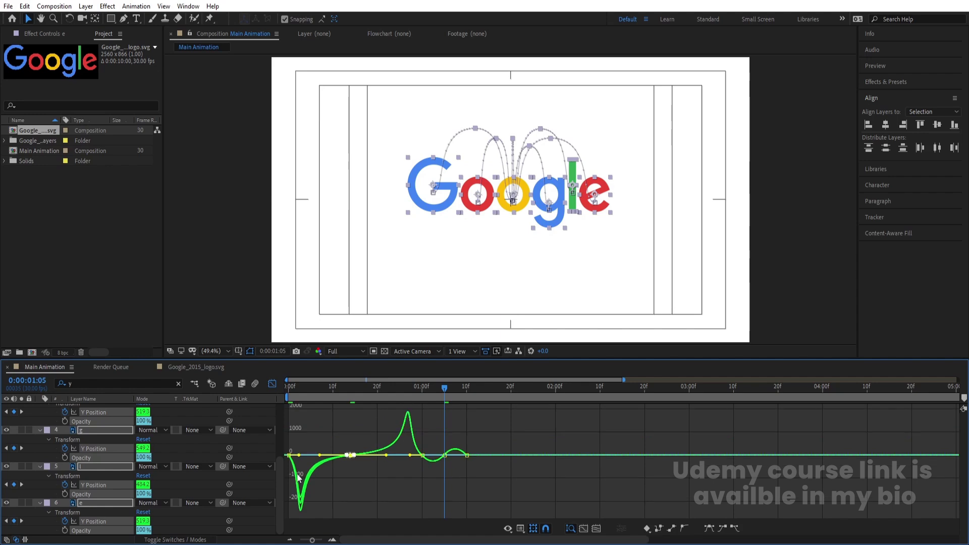
{"action": "left_click_drag", "start_coordinate": [351, 455], "coordinate": [291, 456]}
{"action": "left_click_drag", "start_coordinate": [425, 433], "coordinate": [417, 453]}
- Stretch the speed handles at the 1:05 bounce keyframes outward, shorten the incoming handle at 1:10 to about 11% influence, and leave the graph editor
{"action": "key", "text": "equal"}
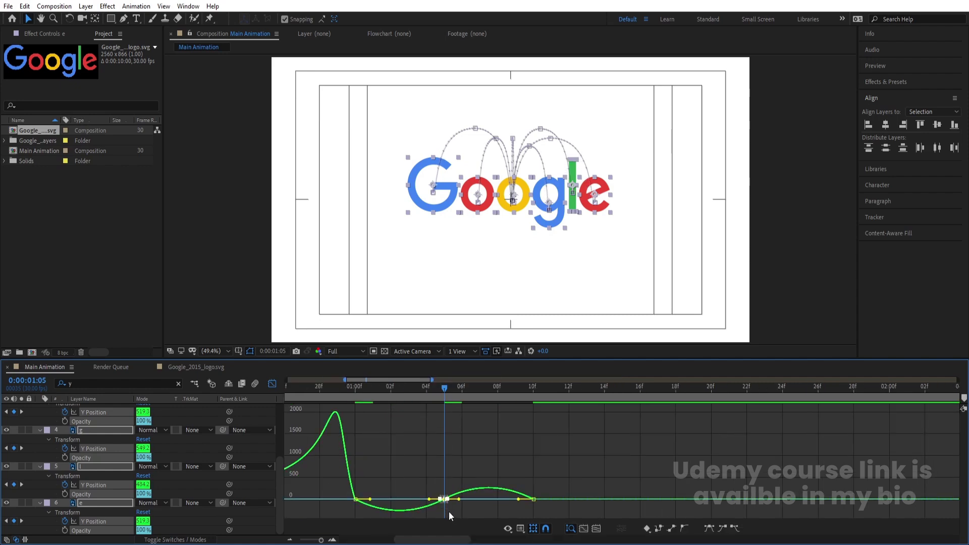
{"action": "left_click", "coordinate": [448, 509]}
{"action": "left_click", "coordinate": [444, 499]}
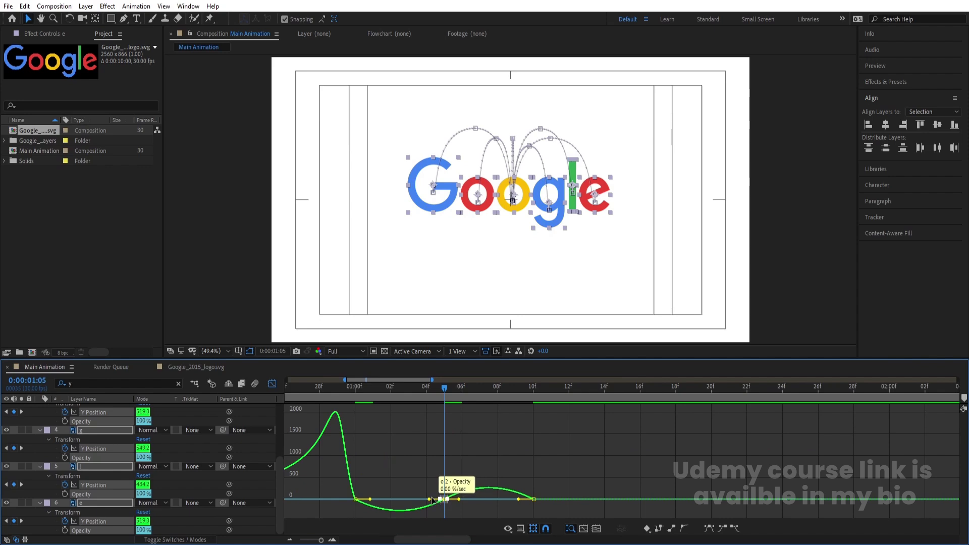
{"action": "left_click_drag", "start_coordinate": [419, 500], "coordinate": [400, 499]}
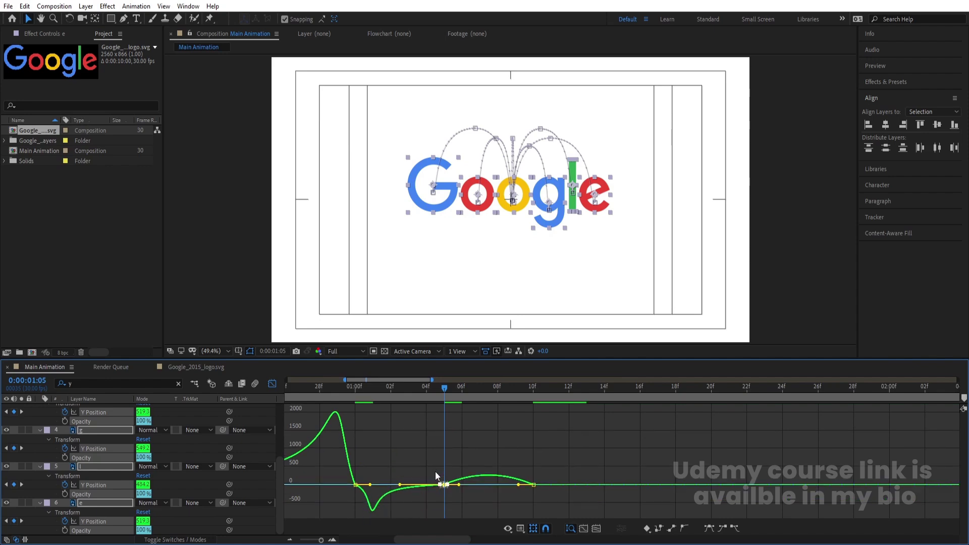
{"action": "left_click_drag", "start_coordinate": [459, 485], "coordinate": [511, 485]}
{"action": "left_click_drag", "start_coordinate": [384, 451], "coordinate": [361, 487]}
{"action": "left_click", "coordinate": [533, 481]}
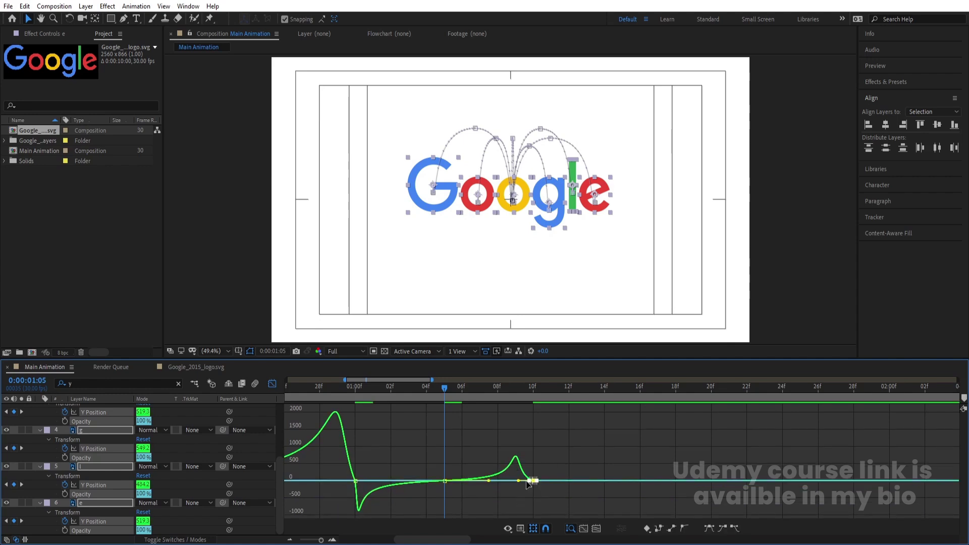
{"action": "left_click_drag", "start_coordinate": [529, 481], "coordinate": [529, 481]}
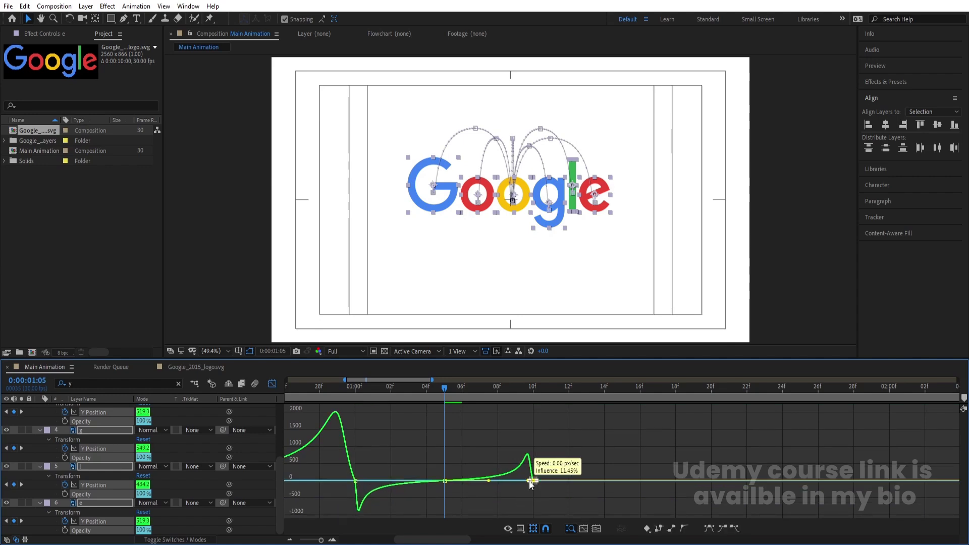
{"action": "left_click", "coordinate": [272, 383]}
- Preview the eased letter animation from the start of the composition
{"action": "key", "text": "minus"}
{"action": "key", "text": "minus"}
{"action": "key", "text": "minus"}
{"action": "key", "text": "minus"}
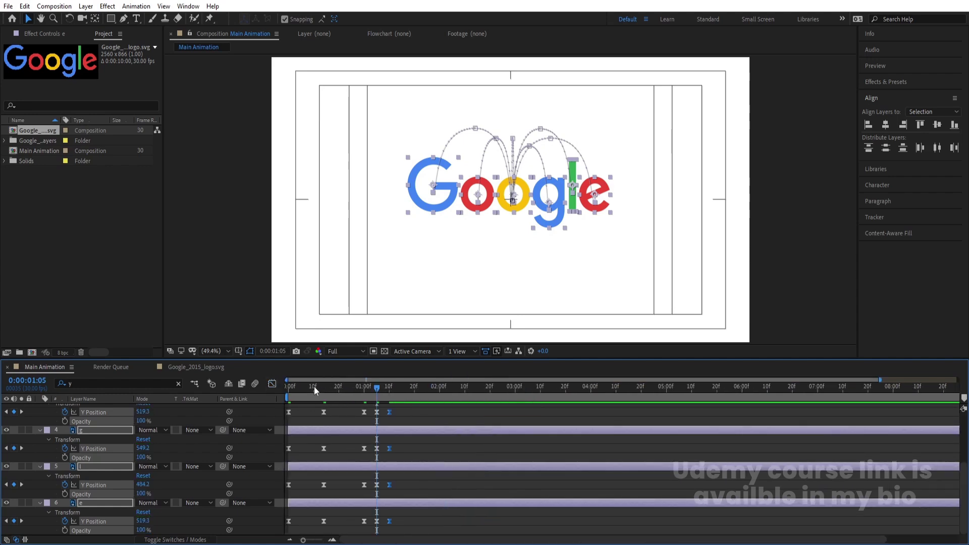
{"action": "key", "text": "Home"}
{"action": "key", "text": "space"}
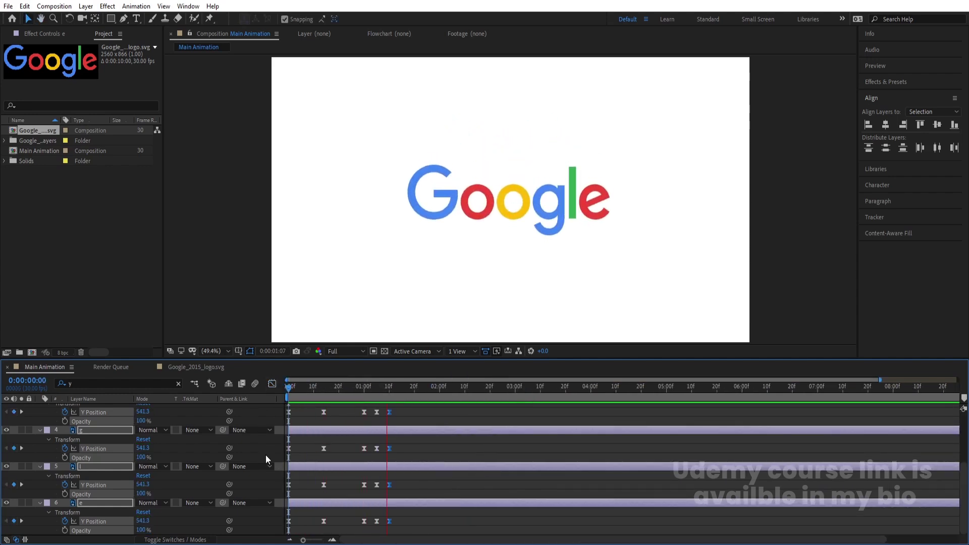
{"action": "key", "text": "space"}
{"action": "key", "text": "Home"}
- Deselect the keyframes, clear the timeline property filter and collapse all six letter layers
{"action": "left_click", "coordinate": [298, 414]}
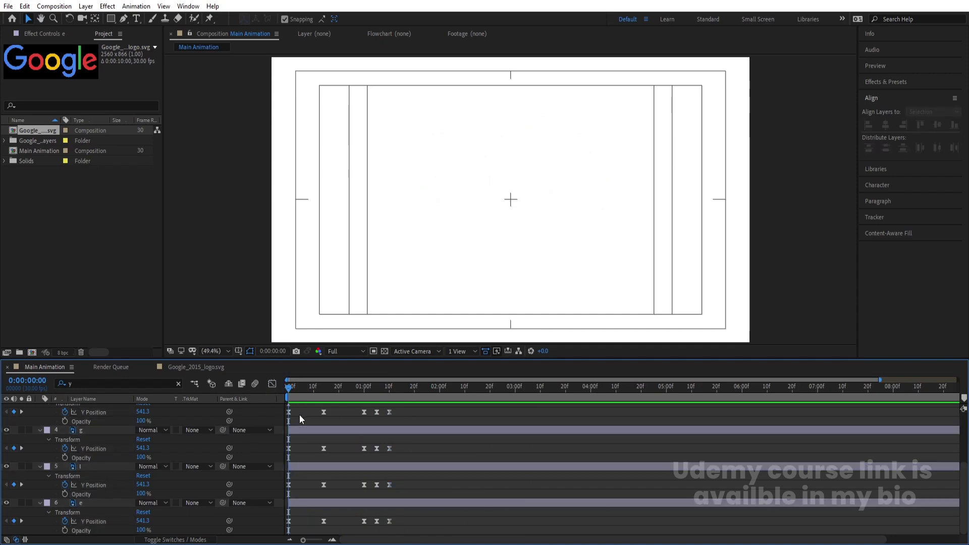
{"action": "key", "text": "u"}
{"action": "key", "text": "equal"}
{"action": "key", "text": "equal"}
{"action": "key", "text": "equal"}
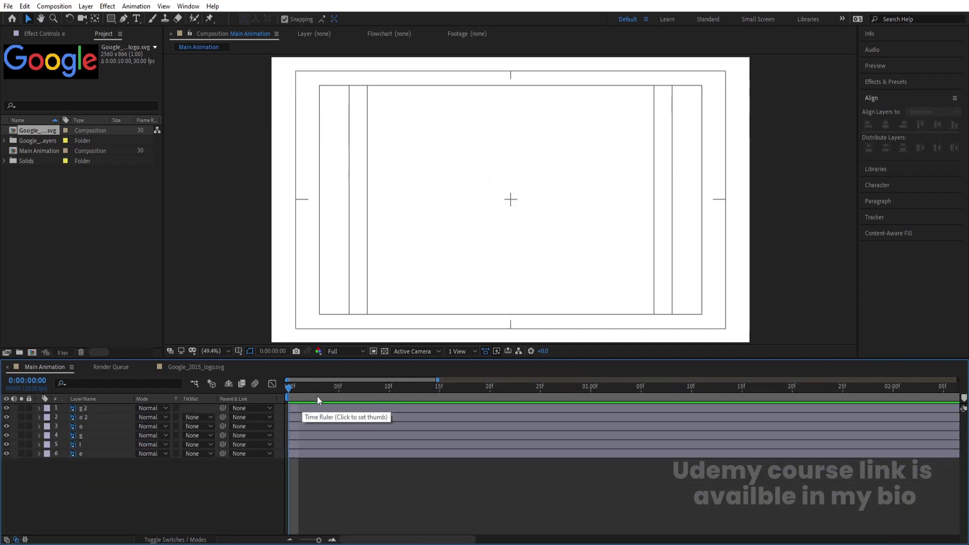
- Shift the first red o layer (o 2) to start at frame 5 and the yellow o layer at frame 10
{"action": "left_click", "coordinate": [338, 387]}
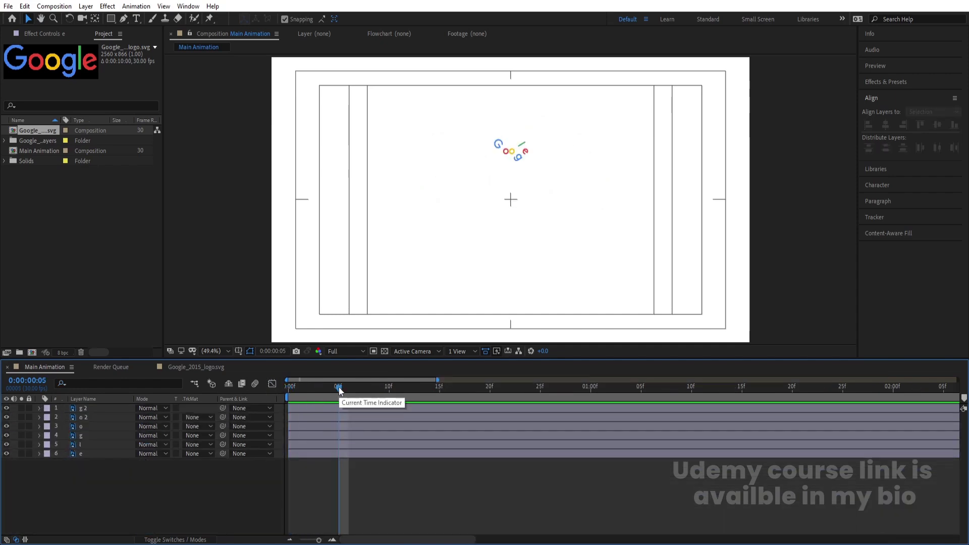
{"action": "left_click", "coordinate": [86, 417]}
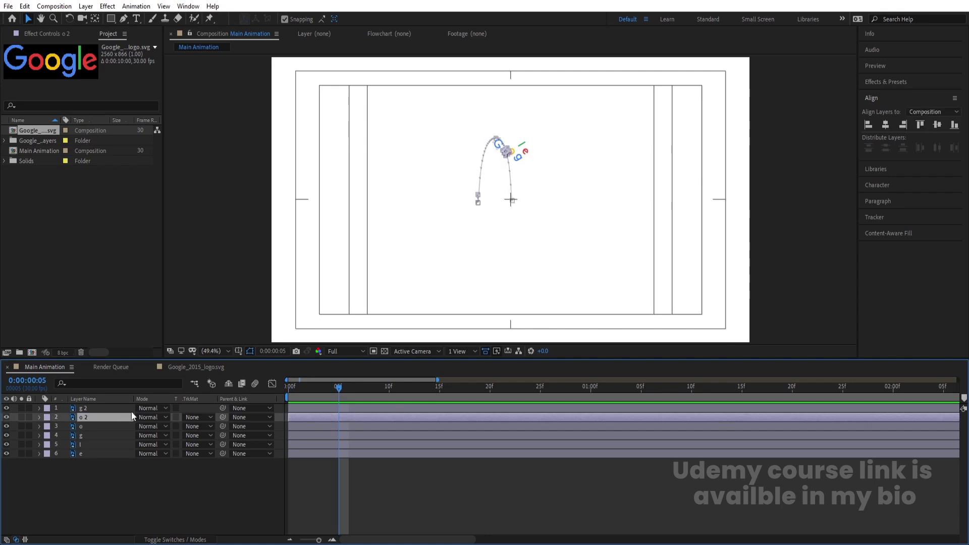
{"action": "key", "text": "alt+bracketleft"}
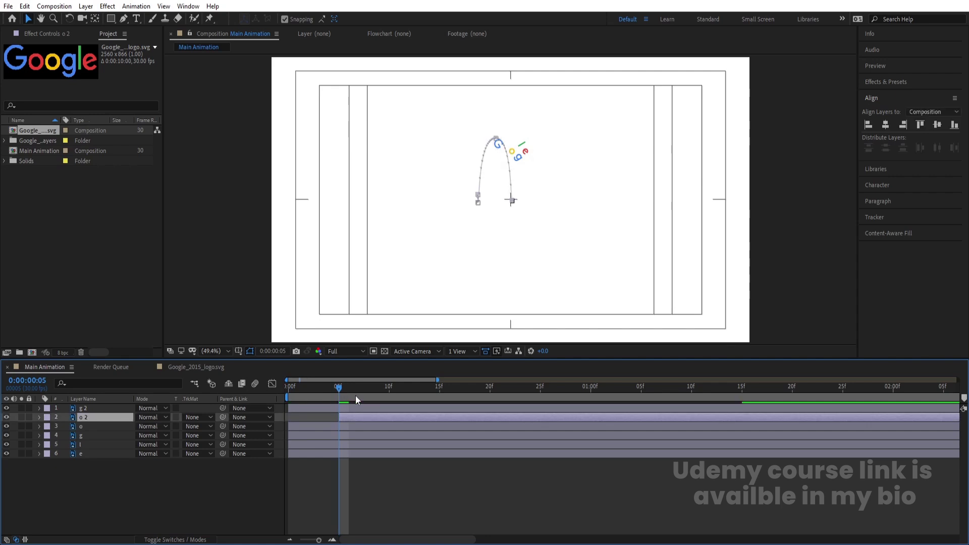
{"action": "left_click", "coordinate": [389, 389]}
{"action": "key", "text": "ctrl+Down"}
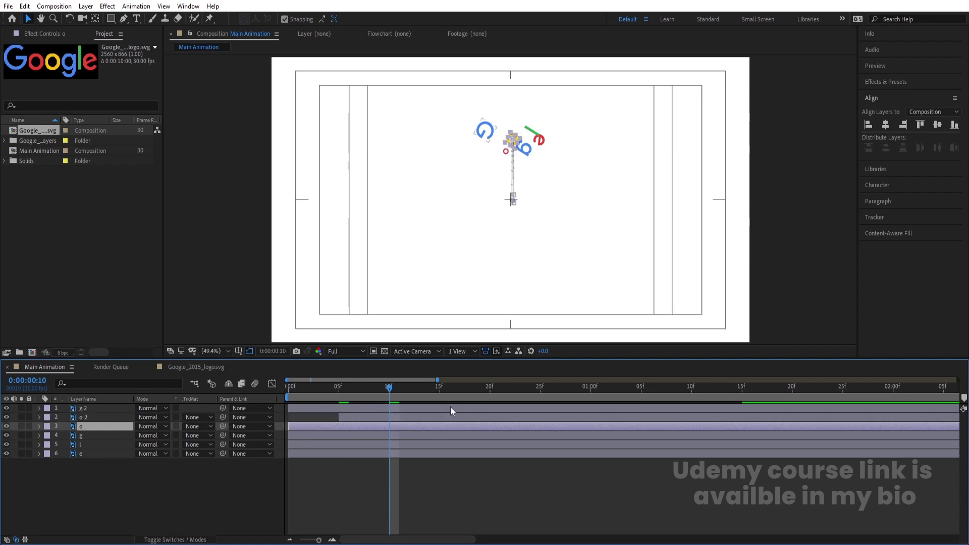
{"action": "key", "text": "alt+bracketleft"}
- Shift the lowercase blue g layer to start at frame 15, the l at frame 20 and the e at frame 25, and preview the stagger
{"action": "left_click", "coordinate": [441, 387]}
{"action": "key", "text": "ctrl+Down"}
{"action": "key", "text": "alt+bracketleft"}
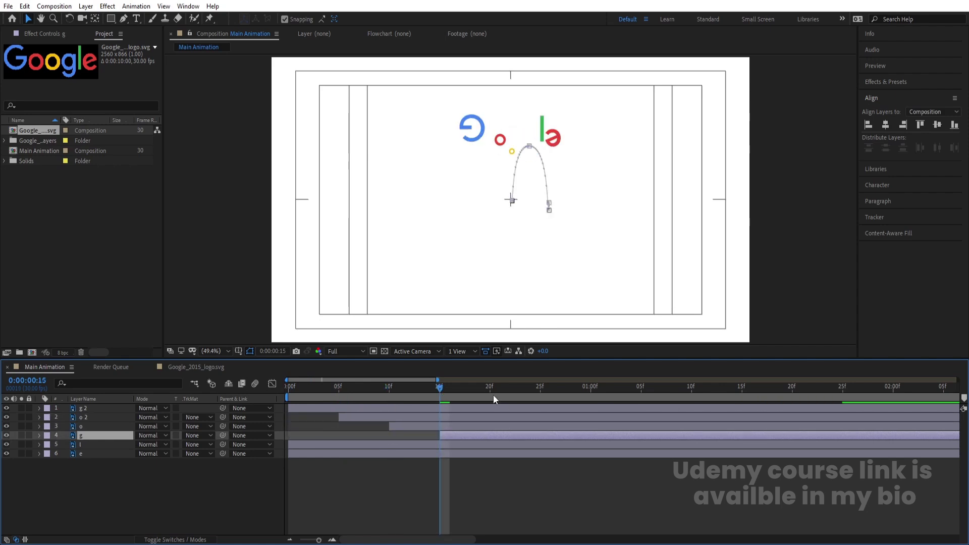
{"action": "left_click", "coordinate": [490, 390]}
{"action": "key", "text": "ctrl+Down"}
{"action": "key", "text": "alt+bracketleft"}
{"action": "left_click", "coordinate": [540, 390]}
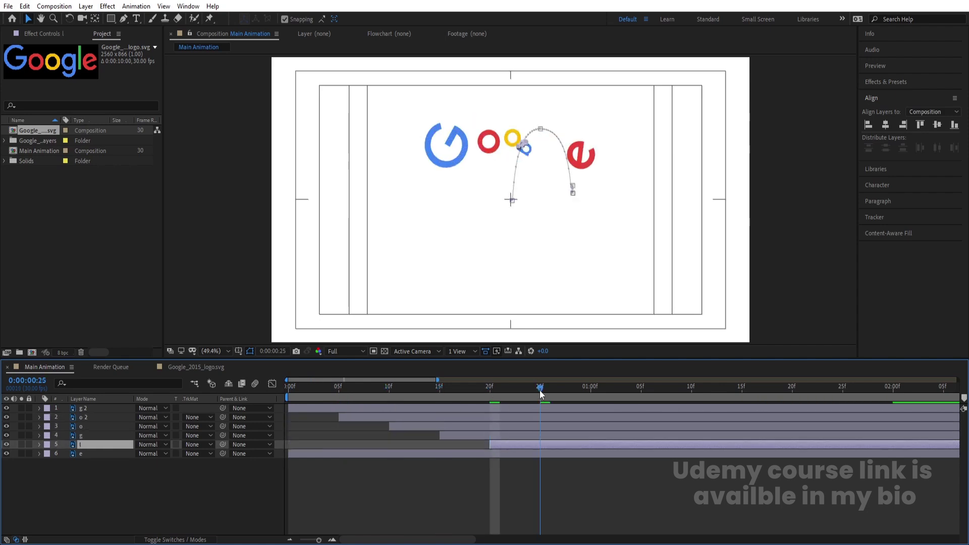
{"action": "key", "text": "ctrl+Down"}
{"action": "key", "text": "alt+bracketleft"}
{"action": "key", "text": "space"}
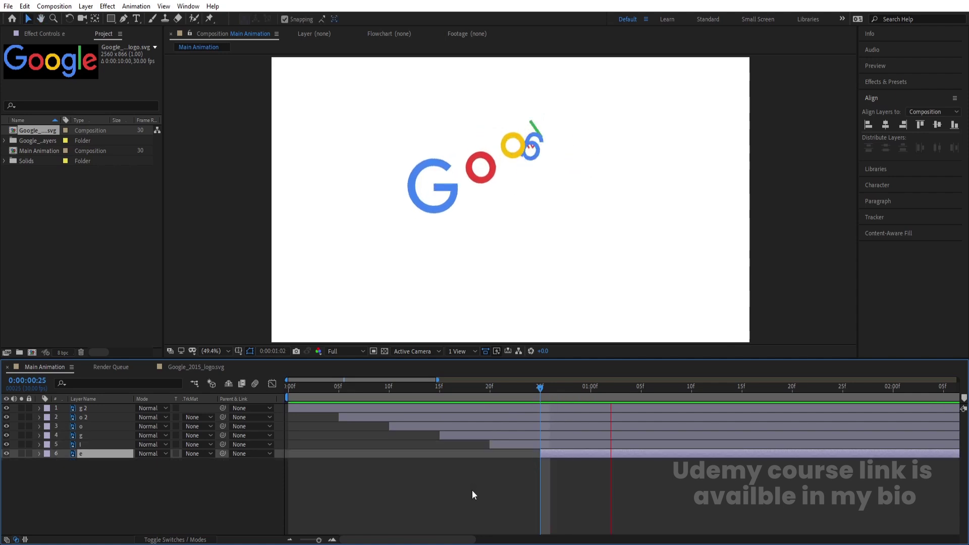
{"action": "key", "text": "Home"}
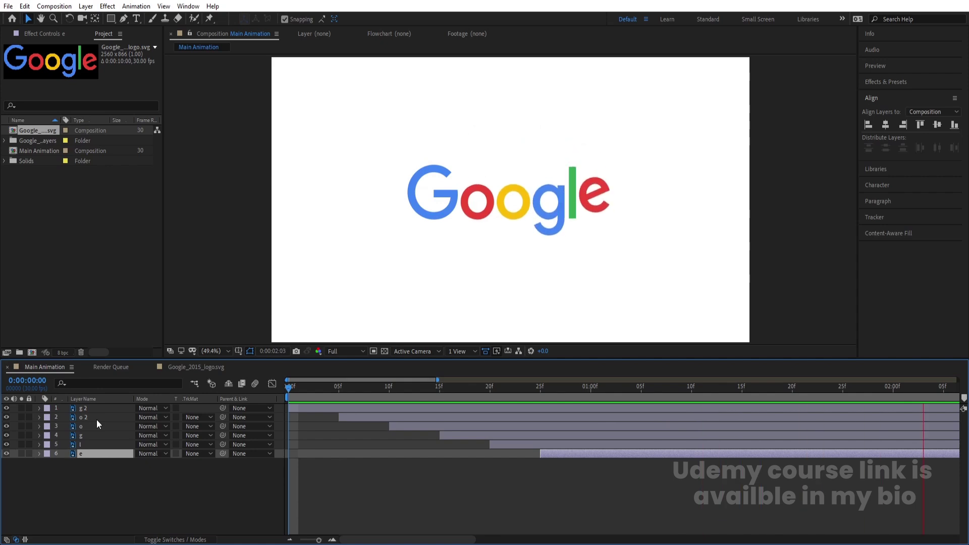
- Enable motion blur for all six letter layers and the composition, and preview the animation from the start
{"action": "key", "text": "ctrl+a"}
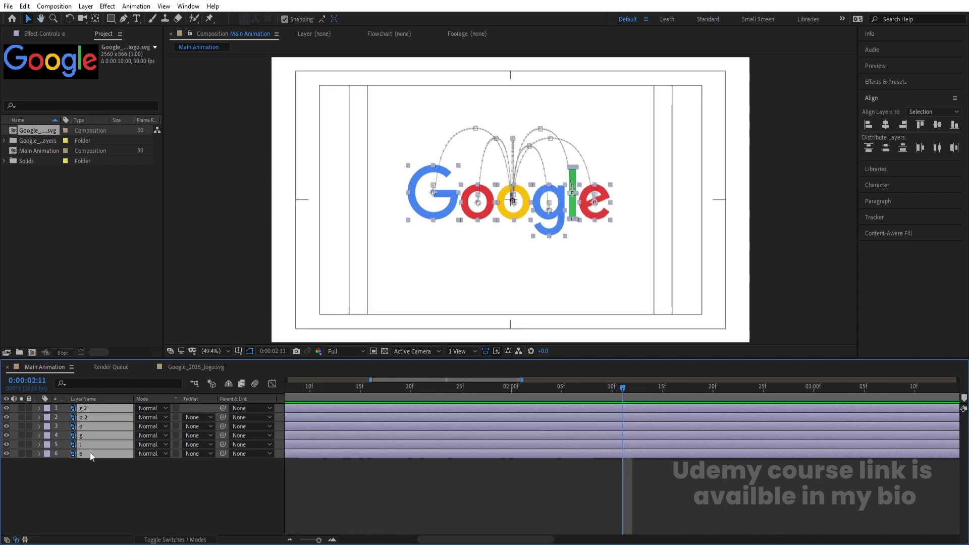
{"action": "key", "text": "F4"}
{"action": "left_click", "coordinate": [178, 409]}
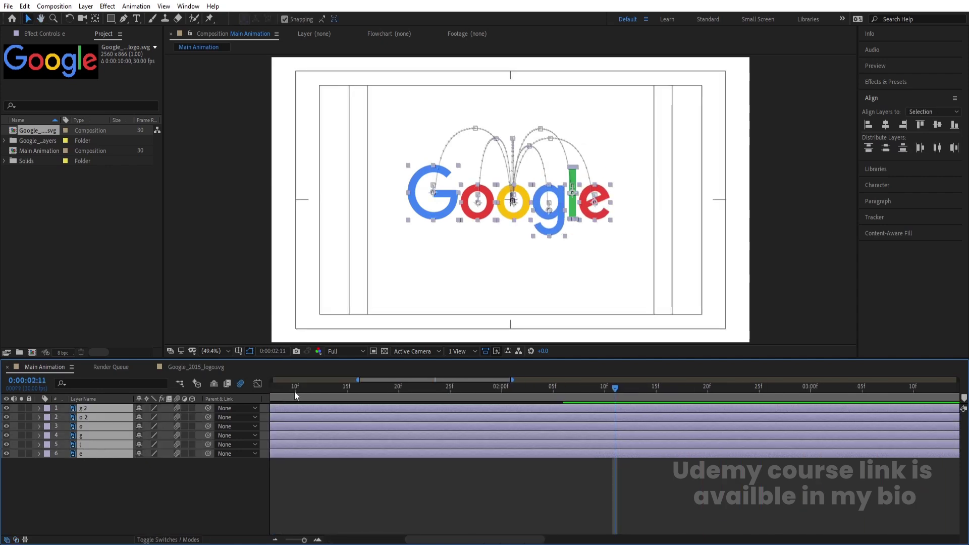
{"action": "left_click", "coordinate": [240, 384]}
{"action": "key", "text": "Home"}
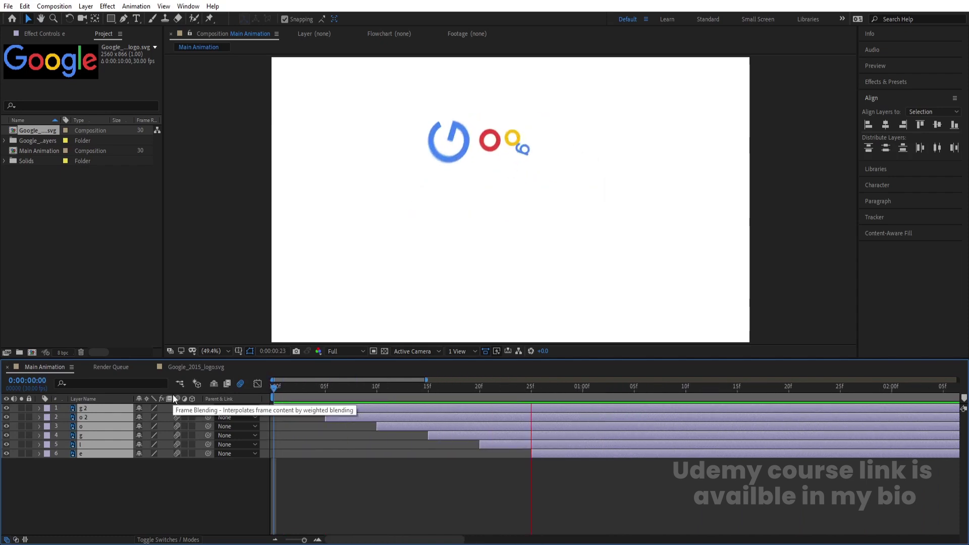
{"action": "key", "text": "minus"}
{"action": "key", "text": "space"}
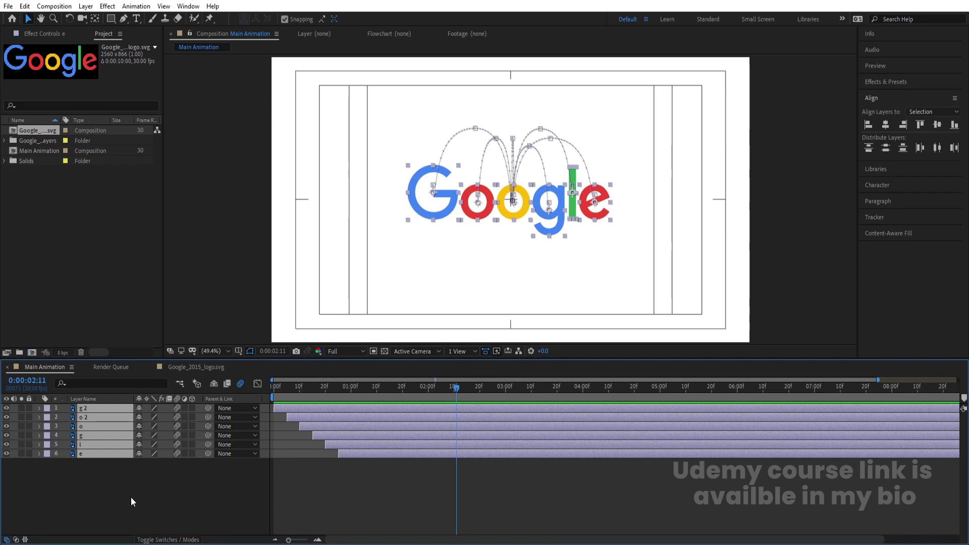
- Pre-compose the six letter layers into a composition named Logo Reveal and hide its layer
{"action": "key", "text": "ctrl+shift+c"}
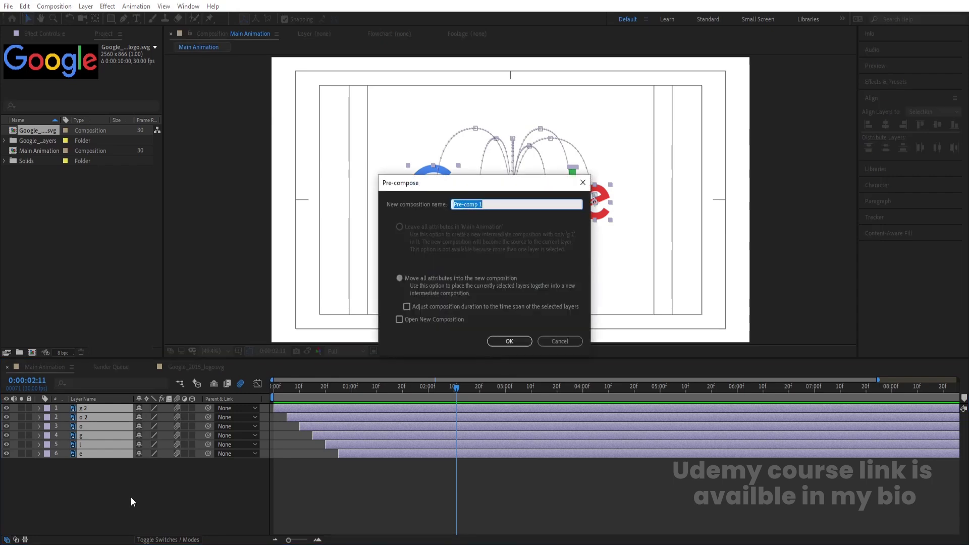
{"action": "type", "text": "Logo Reveal"}
{"action": "key", "text": "Return"}
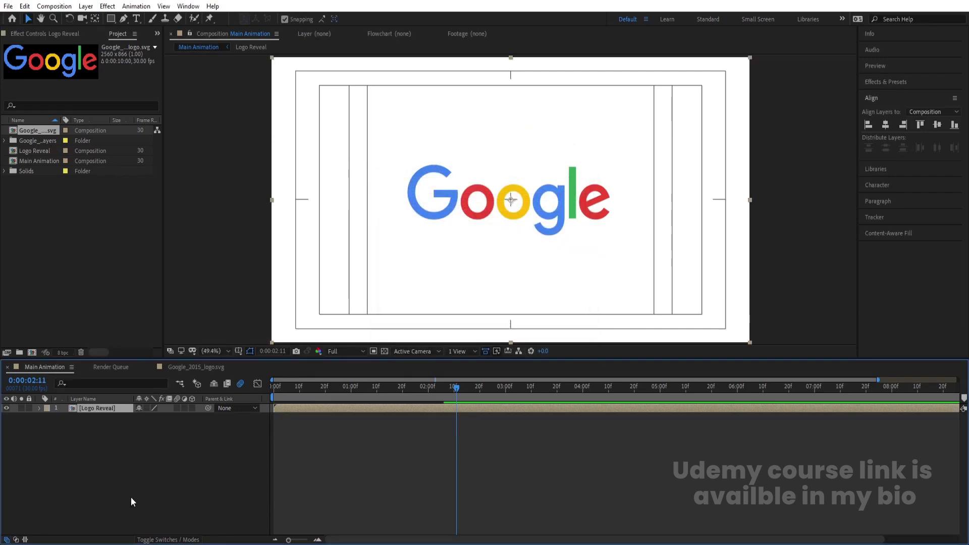
{"action": "left_click", "coordinate": [6, 408]}
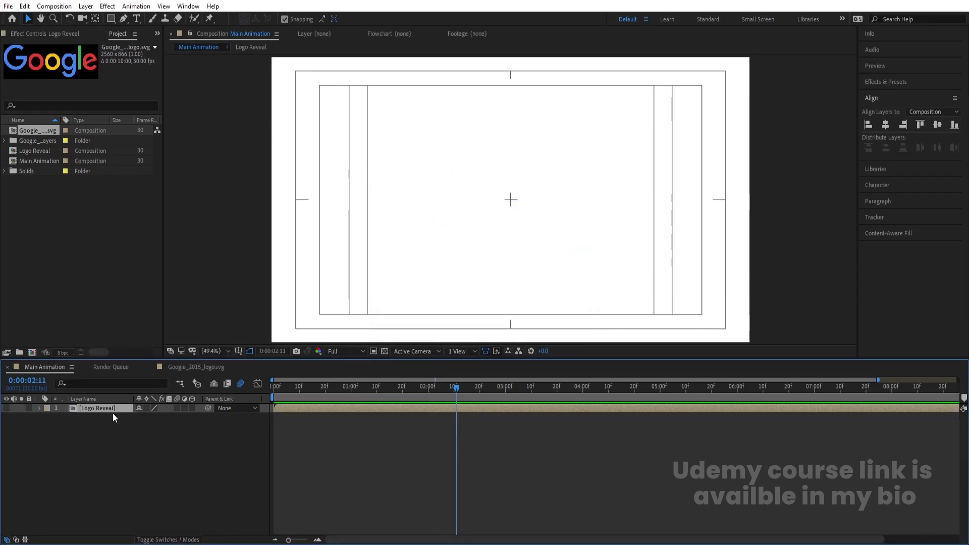
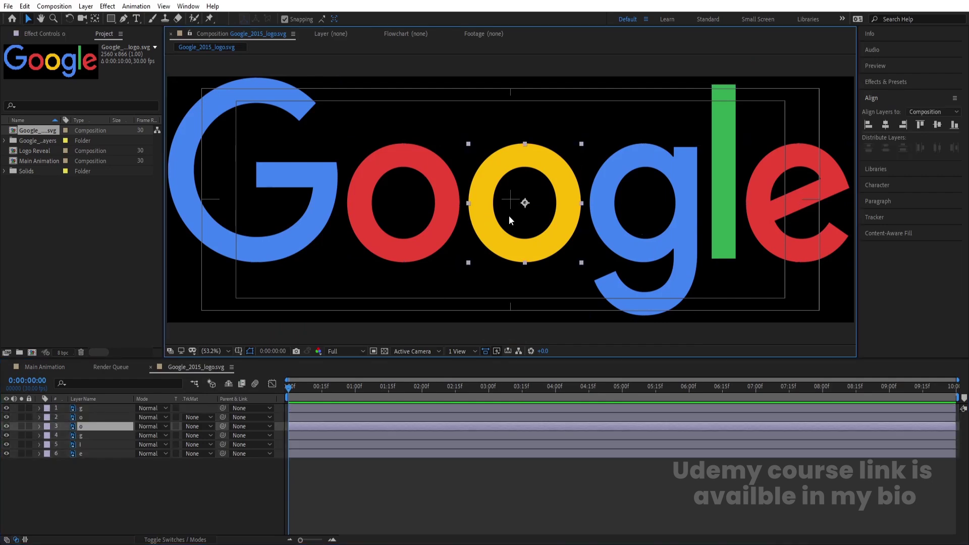
- Copy the red and yellow o layers from the Google_2015_logo composition into Main Animation and scale both to 34%
{"action": "left_click", "coordinate": [417, 220], "text": "shift"}
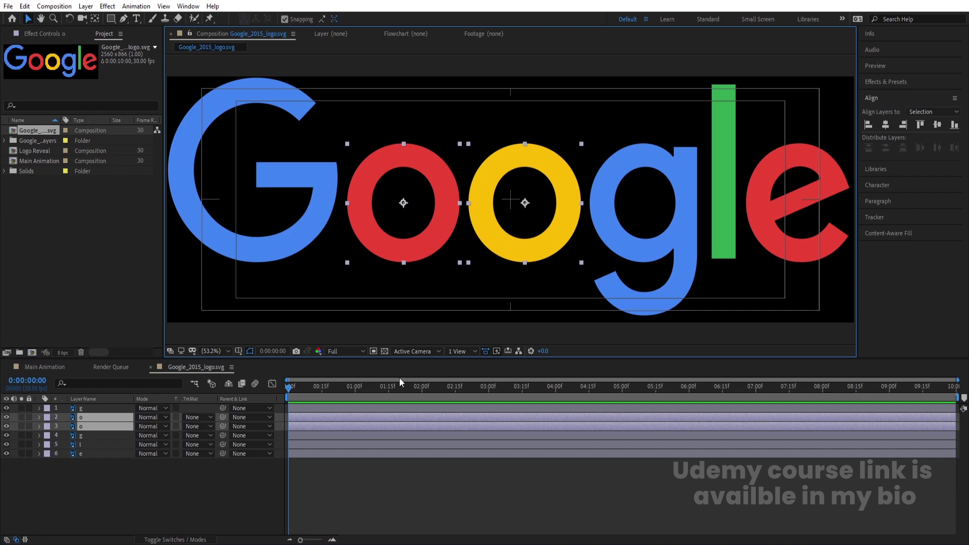
{"action": "left_click", "coordinate": [50, 367]}
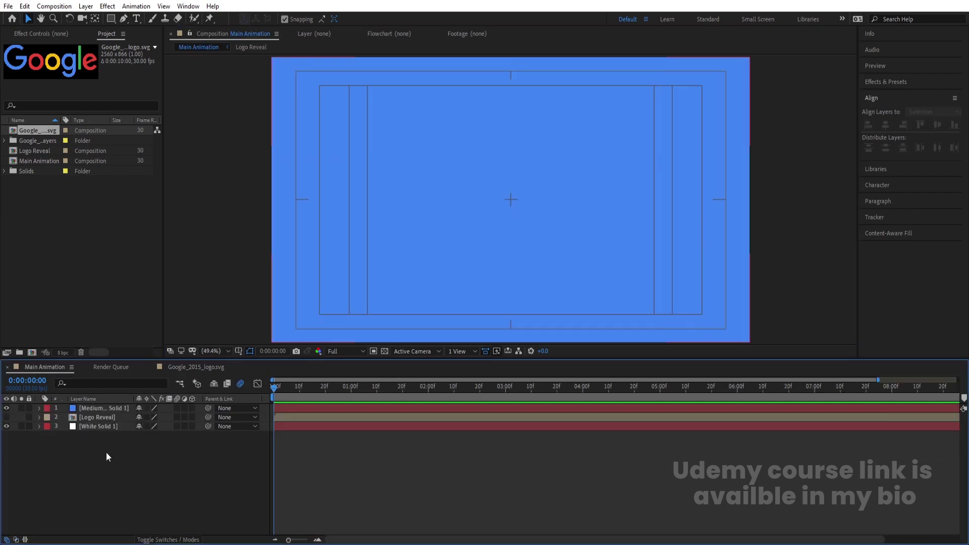
{"action": "key", "text": "ctrl+v"}
{"action": "key", "text": "s"}
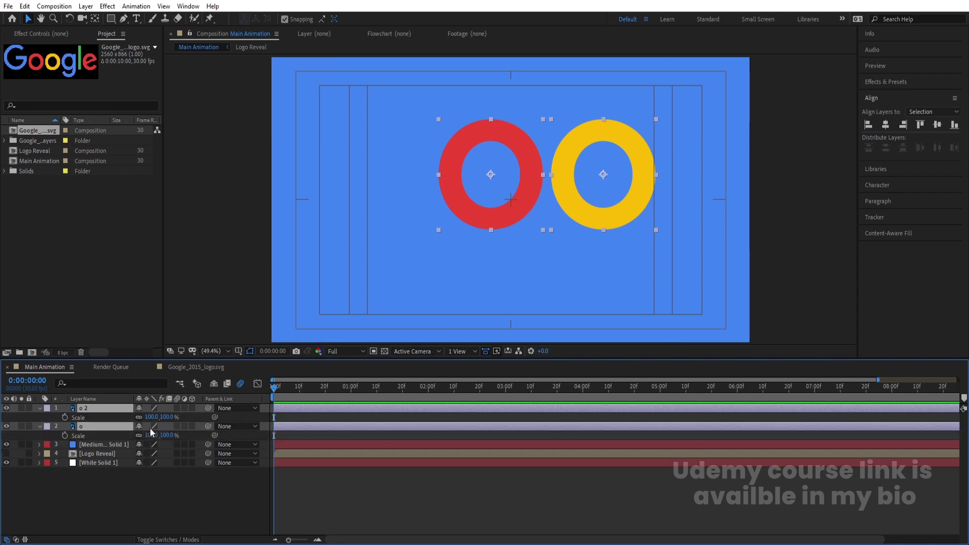
{"action": "left_click_drag", "start_coordinate": [151, 420], "coordinate": [118, 419]}
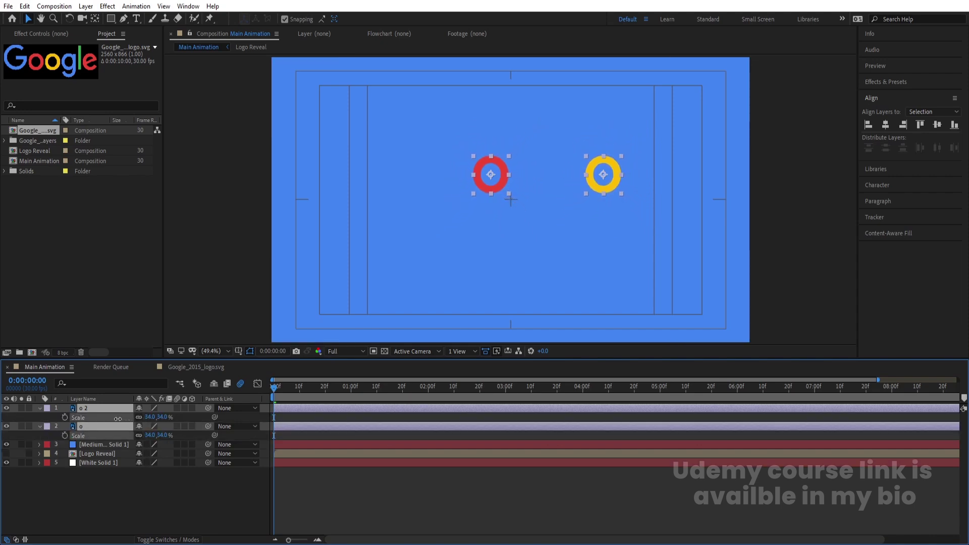
{"action": "left_click", "coordinate": [119, 484]}
- Copy the green l layer from the Google_2015_logo composition into Main Animation and align it to the composition's centre
{"action": "left_click", "coordinate": [193, 368]}
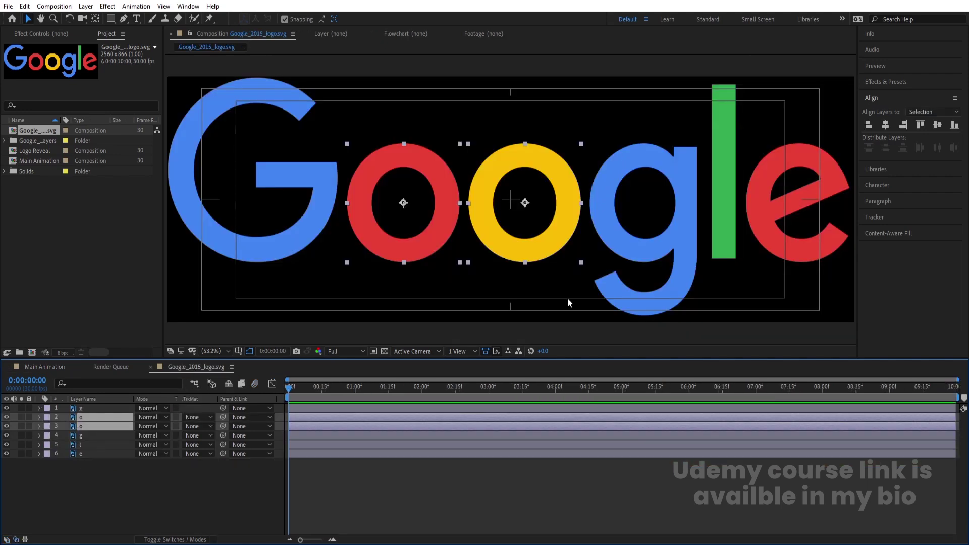
{"action": "left_click", "coordinate": [390, 277]}
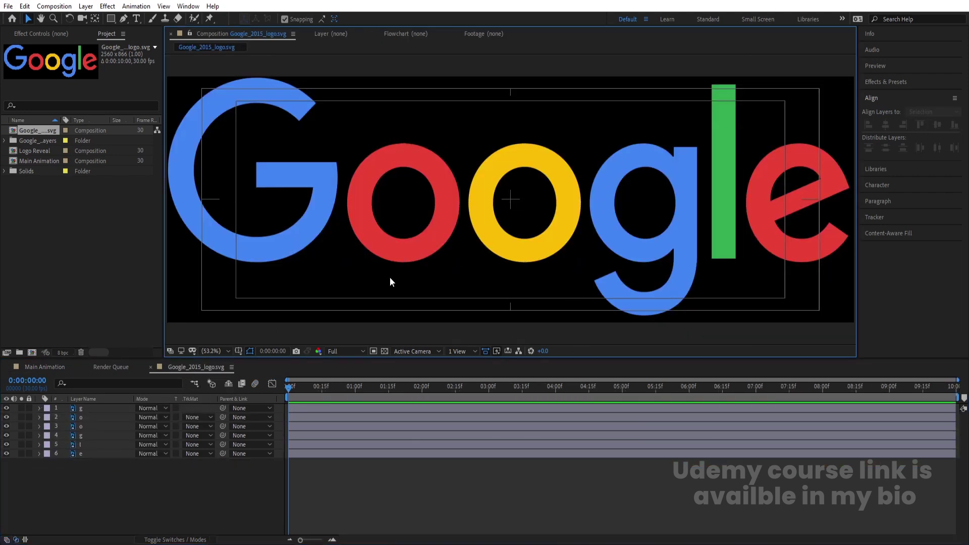
{"action": "left_click", "coordinate": [498, 241]}
{"action": "left_click", "coordinate": [424, 235]}
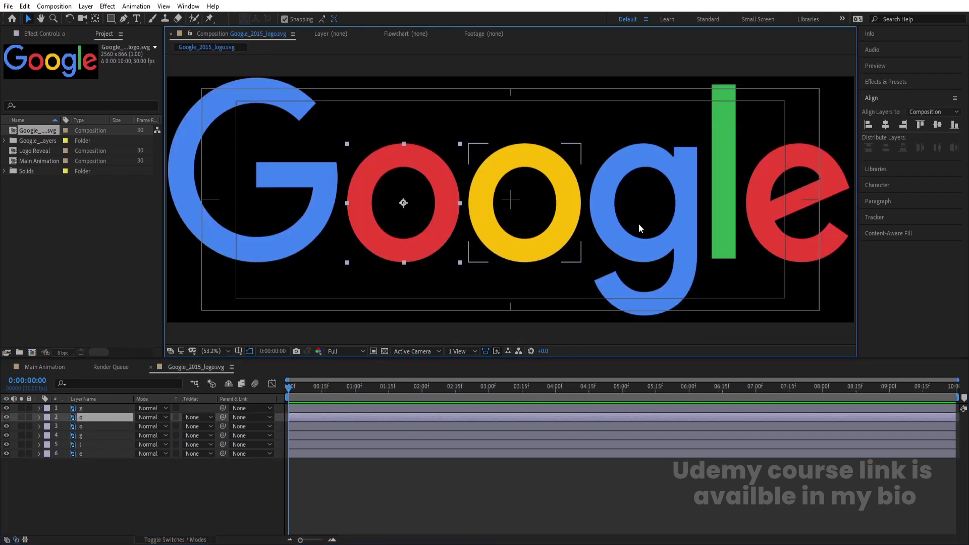
{"action": "left_click", "coordinate": [725, 171]}
{"action": "left_click", "coordinate": [50, 368]}
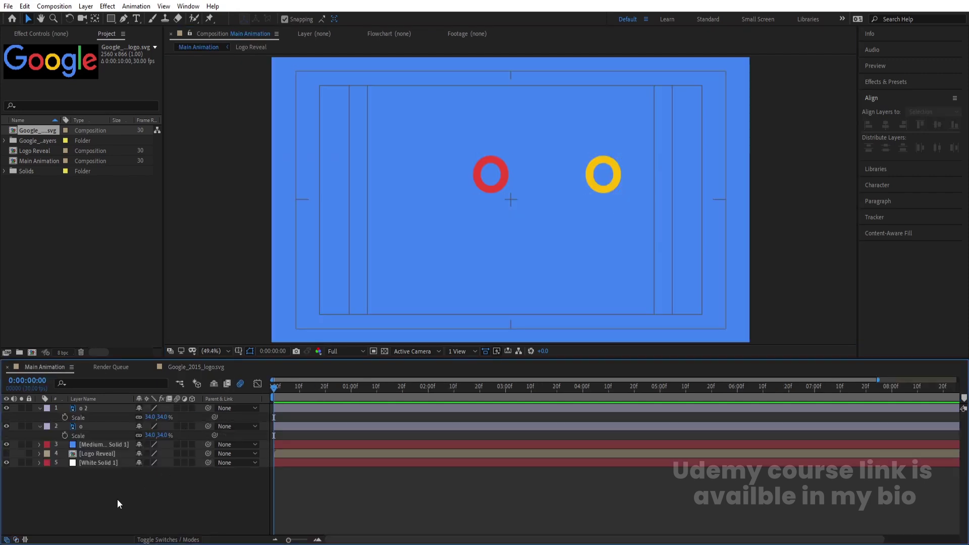
{"action": "left_click", "coordinate": [196, 367]}
{"action": "left_click", "coordinate": [730, 199]}
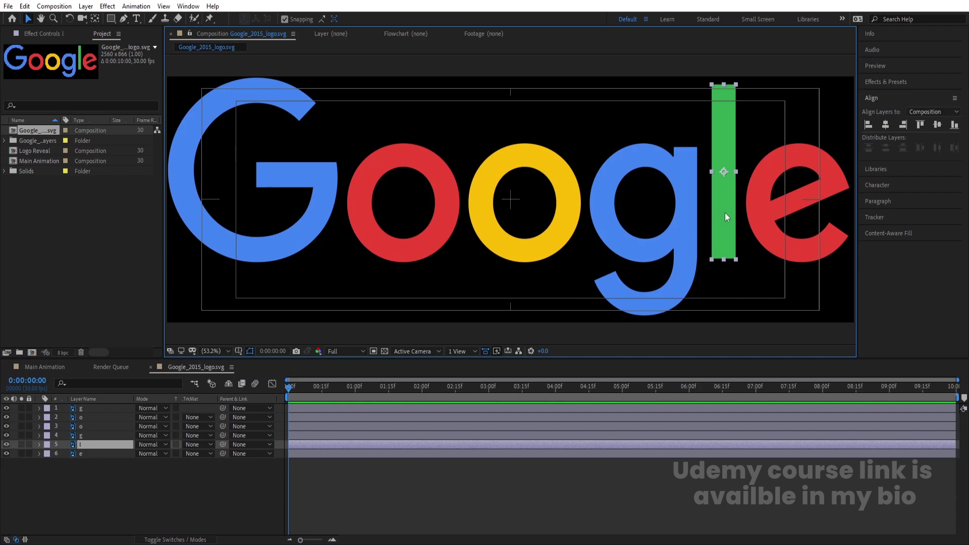
{"action": "left_click", "coordinate": [31, 367]}
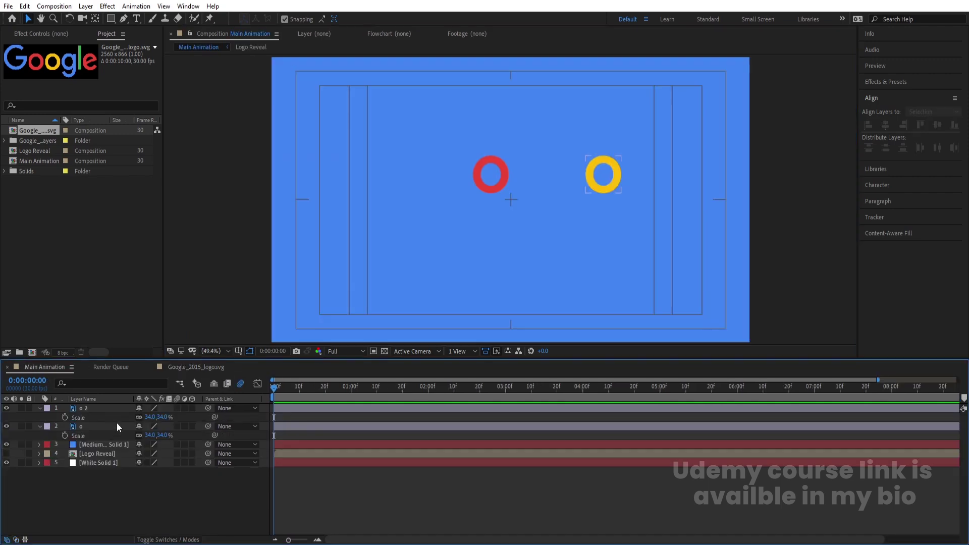
{"action": "key", "text": "ctrl+v"}
{"action": "left_click_drag", "start_coordinate": [782, 171], "coordinate": [506, 225]}
{"action": "left_click", "coordinate": [887, 125]}
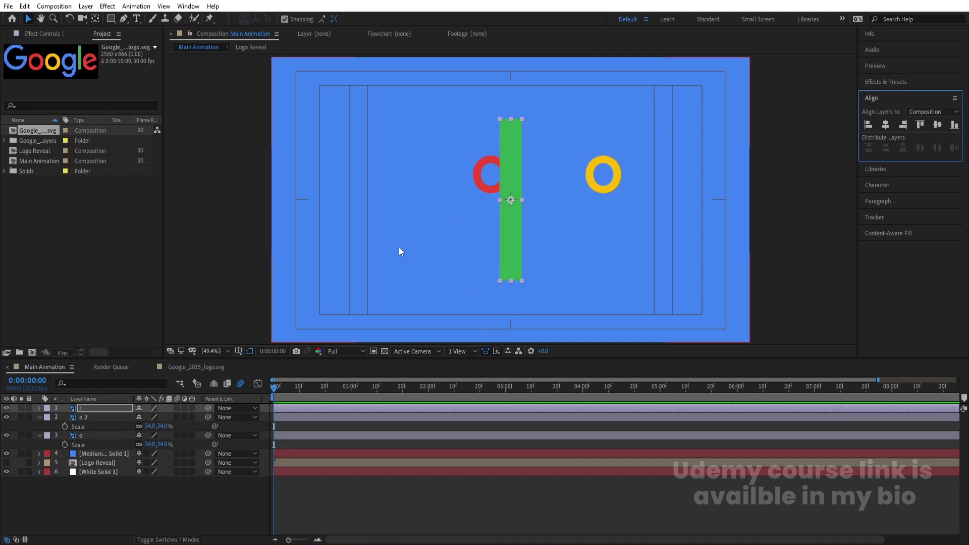
- Place the red o left of the green bar and the yellow o right of it, both level with the composition's centre
{"action": "left_click_drag", "start_coordinate": [486, 174], "coordinate": [448, 200]}
{"action": "double_click", "coordinate": [603, 189]}
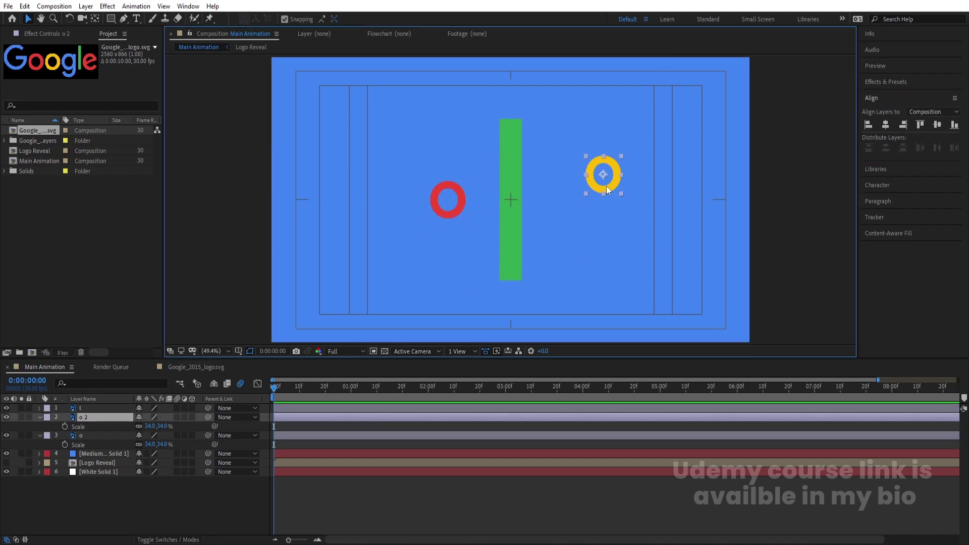
{"action": "left_click", "coordinate": [224, 33]}
{"action": "mouse_move", "coordinate": [594, 199]}
{"action": "left_mouse_down"}
{"action": "mouse_move", "coordinate": [581, 213]}
{"action": "mouse_move", "coordinate": [606, 177]}
{"action": "mouse_move", "coordinate": [647, 200]}
{"action": "mouse_move", "coordinate": [641, 210]}
{"action": "mouse_move", "coordinate": [578, 209]}
{"action": "left_mouse_up"}
- Unlink the green l layer's scale proportions and set its scale to 12% wide and 209% high
{"action": "left_click", "coordinate": [508, 249]}
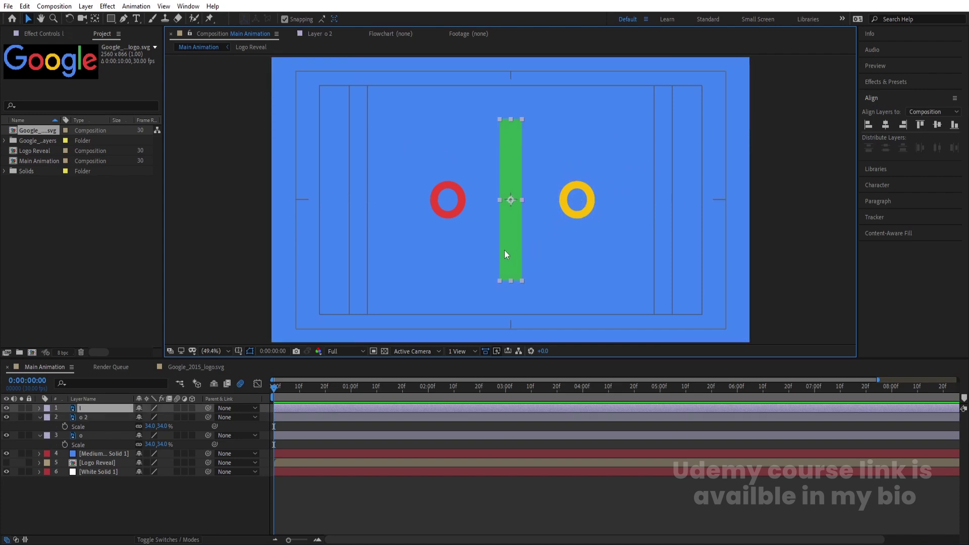
{"action": "key", "text": "s"}
{"action": "left_click", "coordinate": [141, 417]}
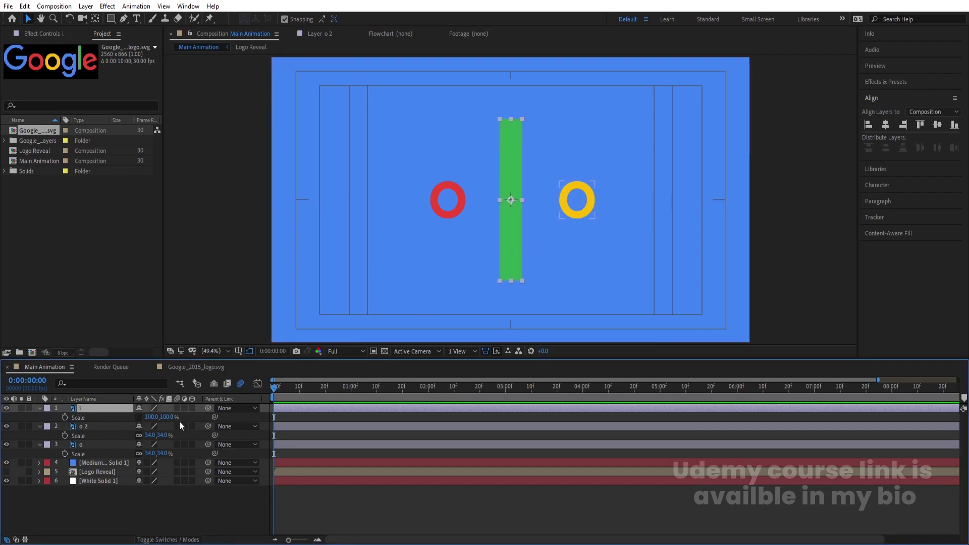
{"action": "left_click_drag", "start_coordinate": [152, 416], "coordinate": [218, 419]}
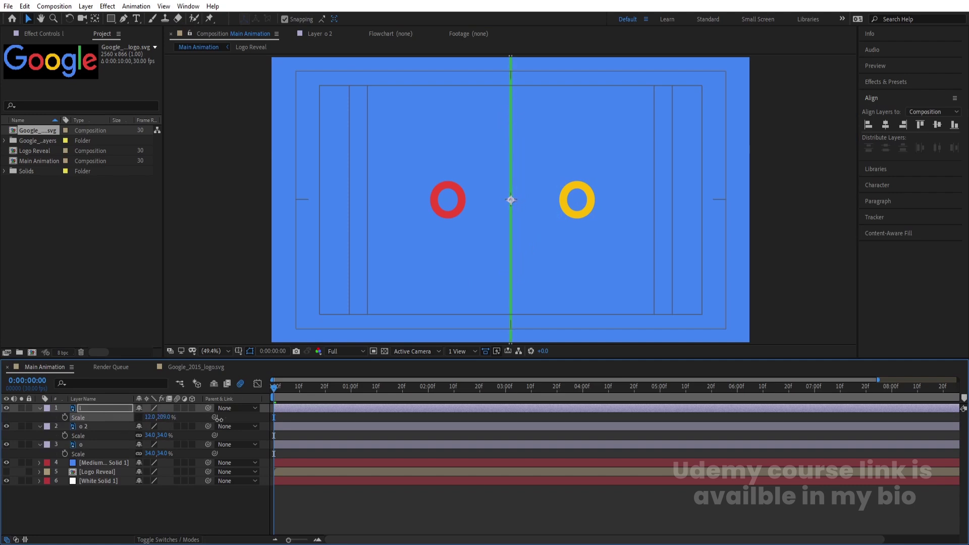
{"action": "left_click", "coordinate": [150, 506]}
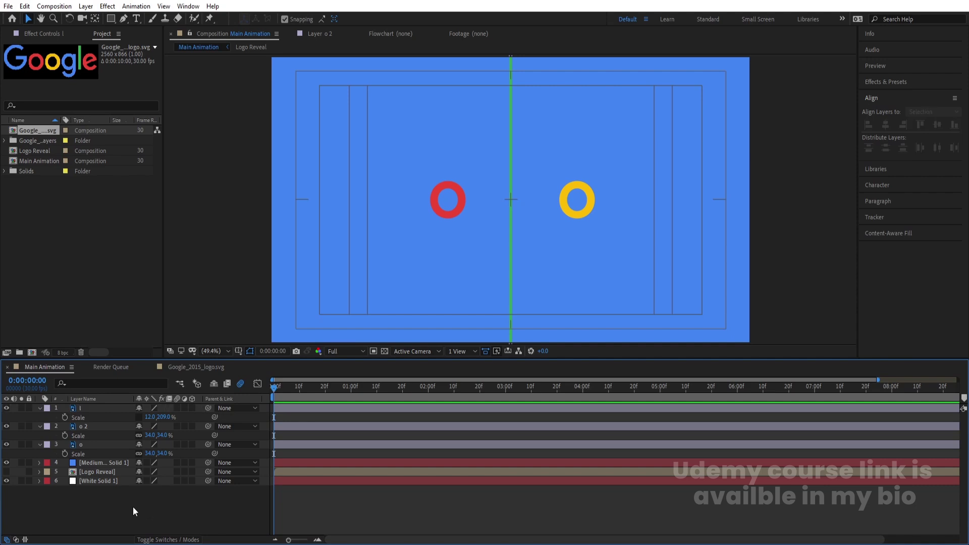
- Collapse the scale properties of the two o layers and the l layer in the timeline
{"action": "left_click", "coordinate": [87, 450]}
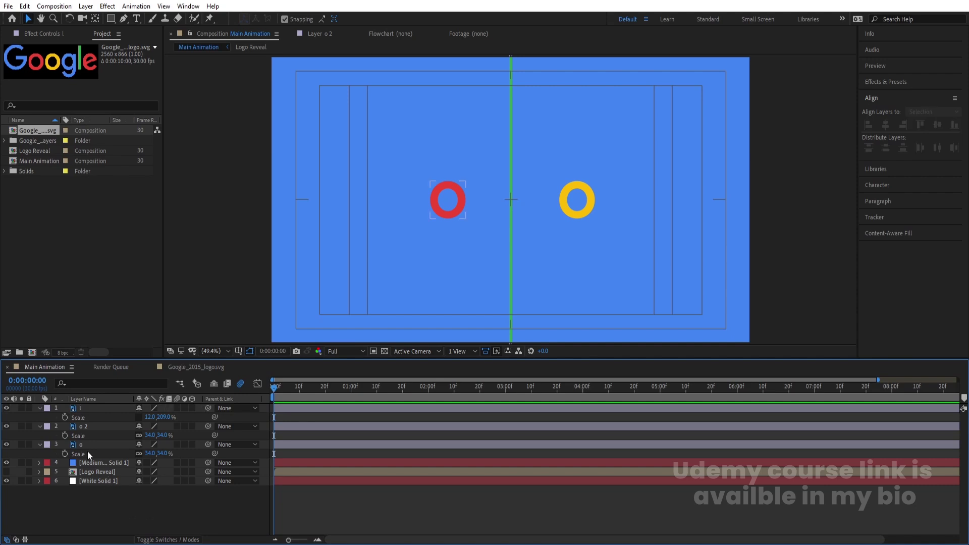
{"action": "left_click", "coordinate": [40, 445]}
{"action": "left_click", "coordinate": [40, 426]}
{"action": "left_click", "coordinate": [45, 408]}
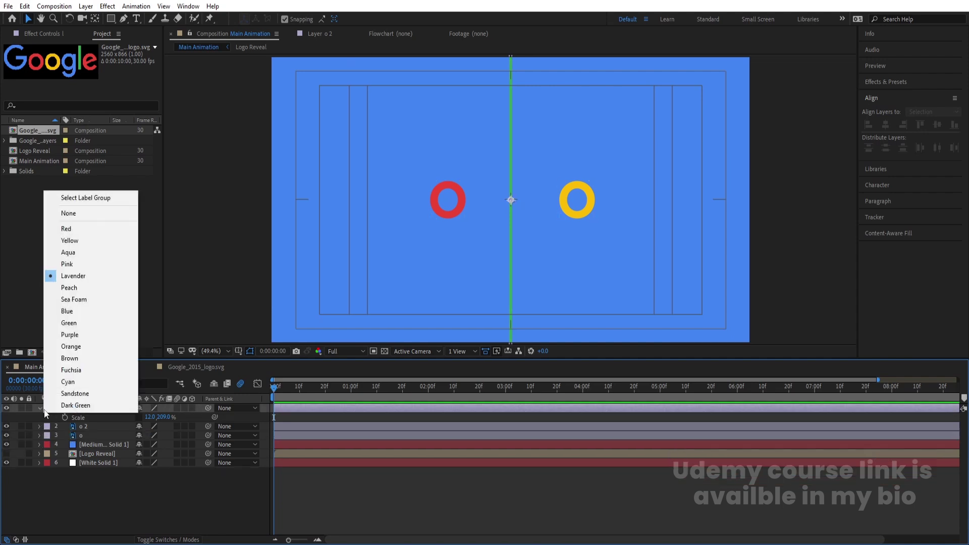
{"action": "left_click", "coordinate": [74, 474]}
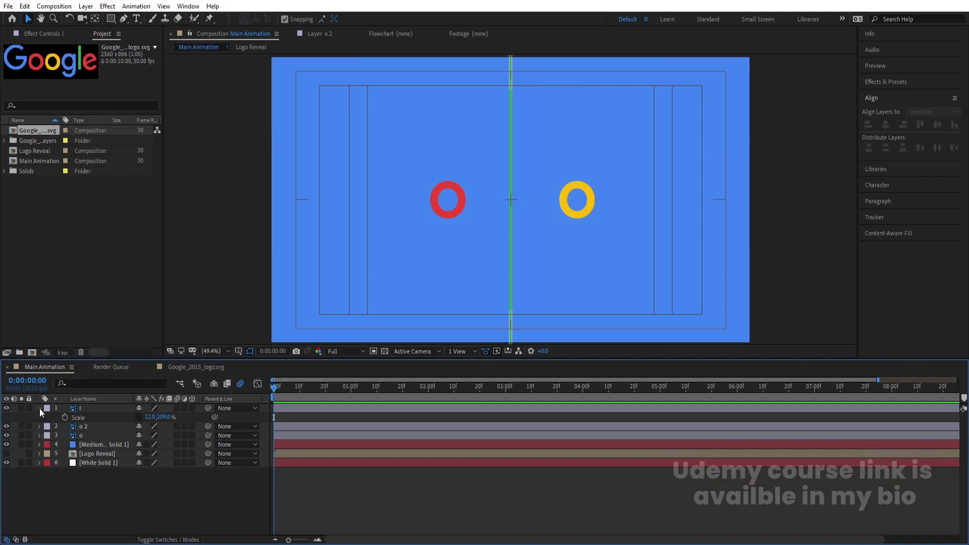
{"action": "left_click", "coordinate": [39, 407]}
- Reorder the solids so White Solid 1 lies above Logo Reveal and the blue solid lies at the bottom, and hide White Solid 1
{"action": "left_click", "coordinate": [95, 435]}
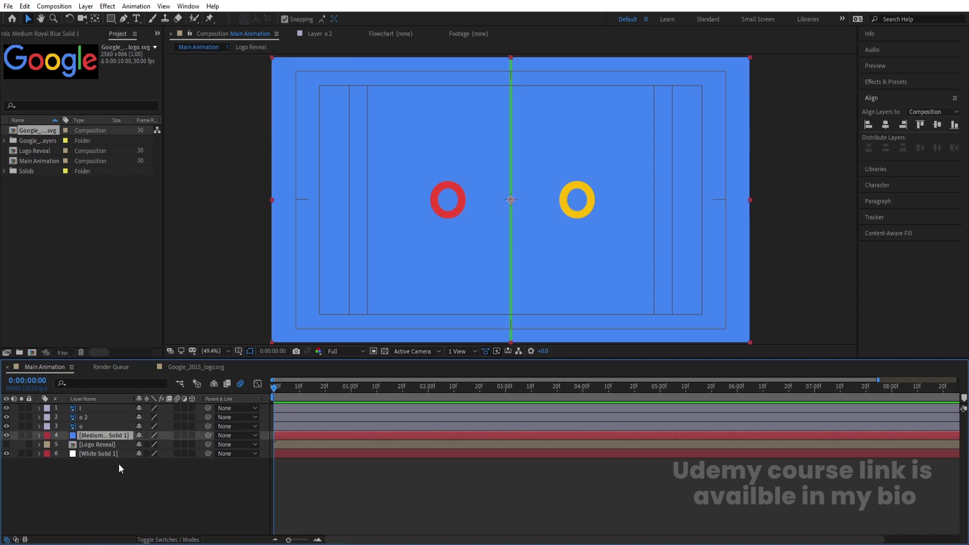
{"action": "mouse_move", "coordinate": [88, 435]}
{"action": "left_mouse_down"}
{"action": "mouse_move", "coordinate": [87, 472]}
{"action": "mouse_move", "coordinate": [86, 432]}
{"action": "left_mouse_up"}
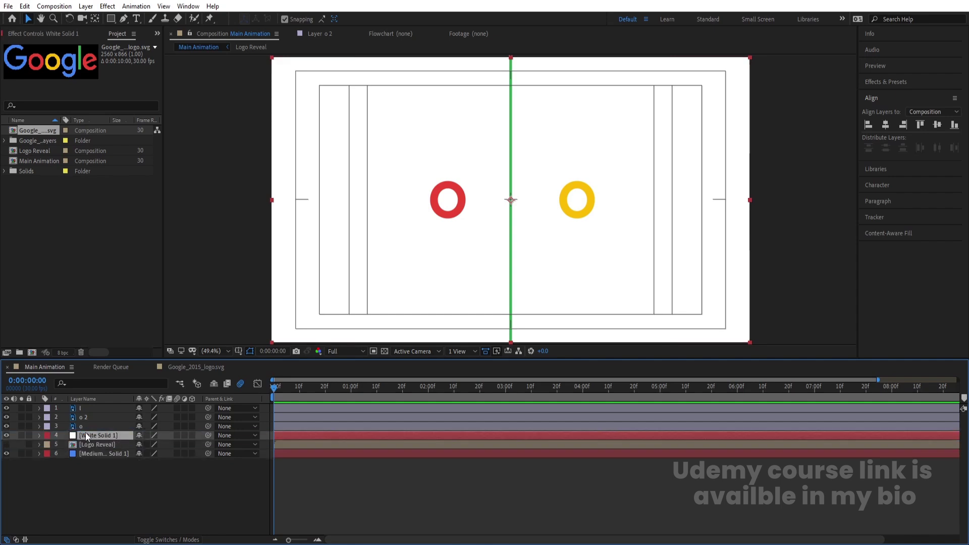
{"action": "left_click", "coordinate": [6, 436]}
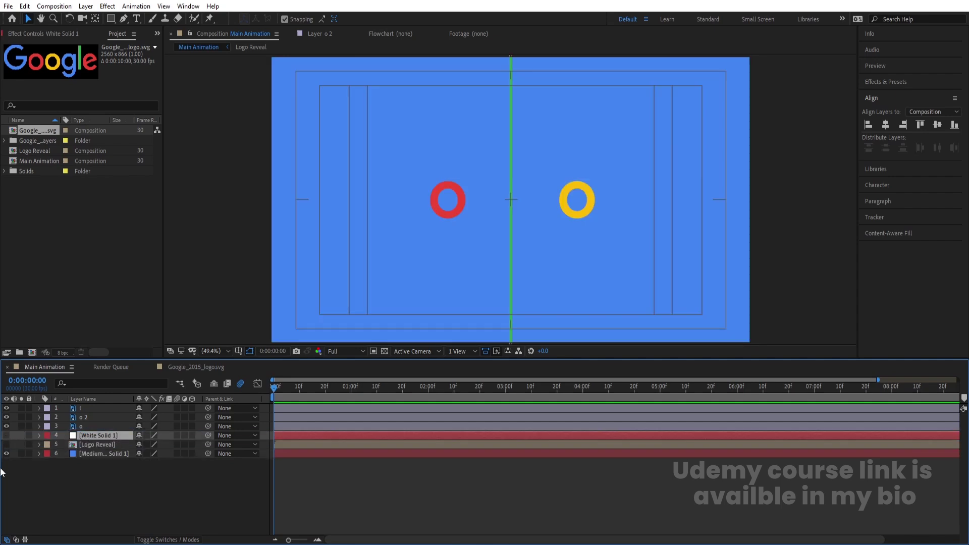
{"action": "left_click", "coordinate": [84, 479]}
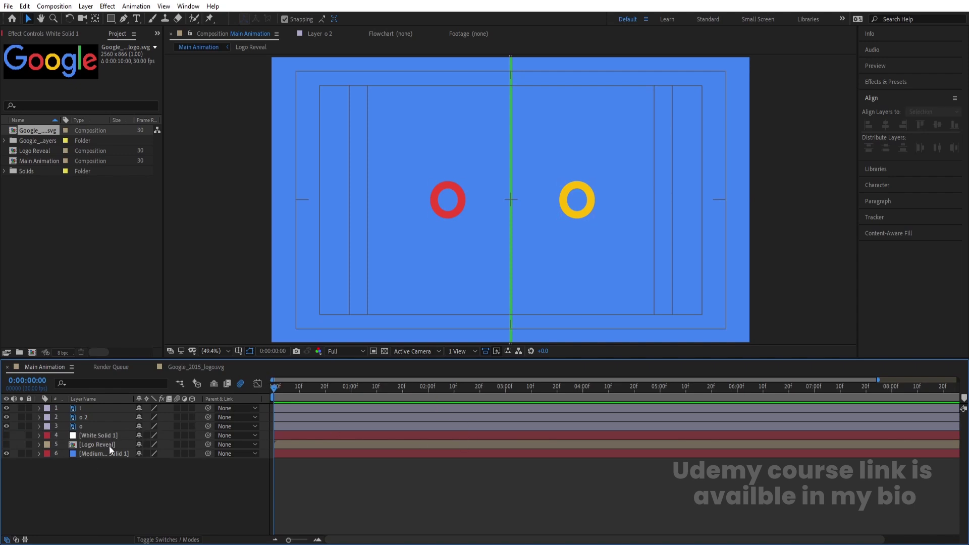
- Recolour the blue background solid with the yellow sampled from the o on the right of the composition
{"action": "left_click", "coordinate": [95, 455]}
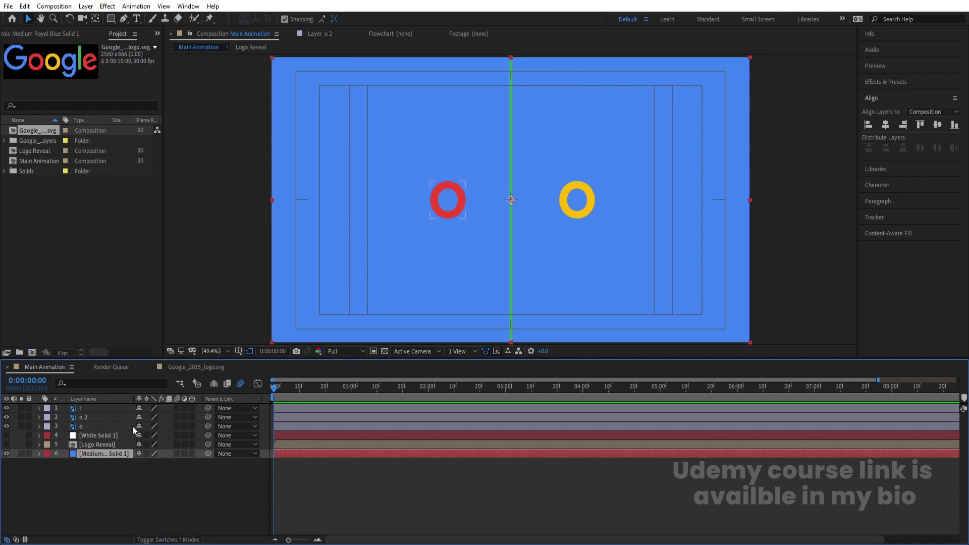
{"action": "key", "text": "ctrl+shift+y"}
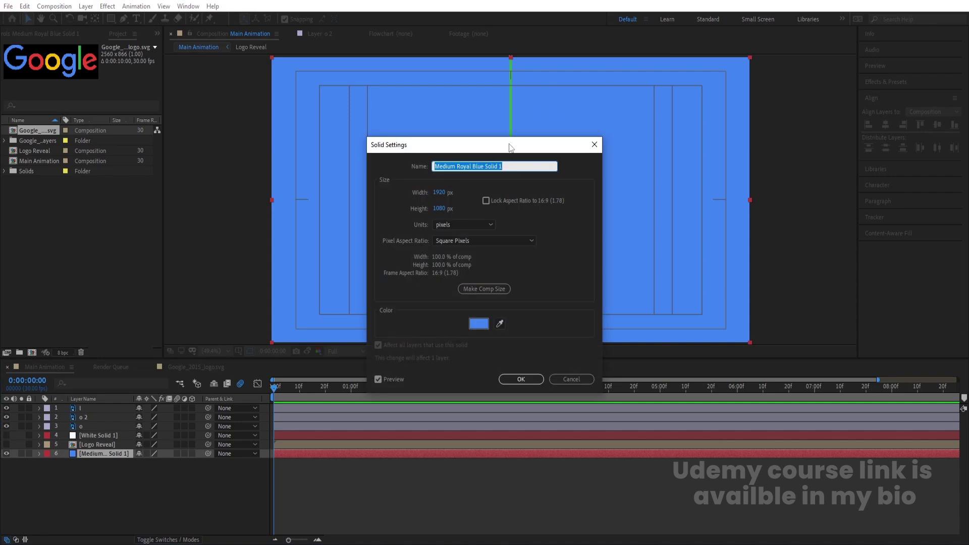
{"action": "left_click_drag", "start_coordinate": [511, 144], "coordinate": [251, 149]}
{"action": "left_click", "coordinate": [241, 329]}
{"action": "left_click", "coordinate": [589, 203]}
{"action": "key", "text": "Return"}
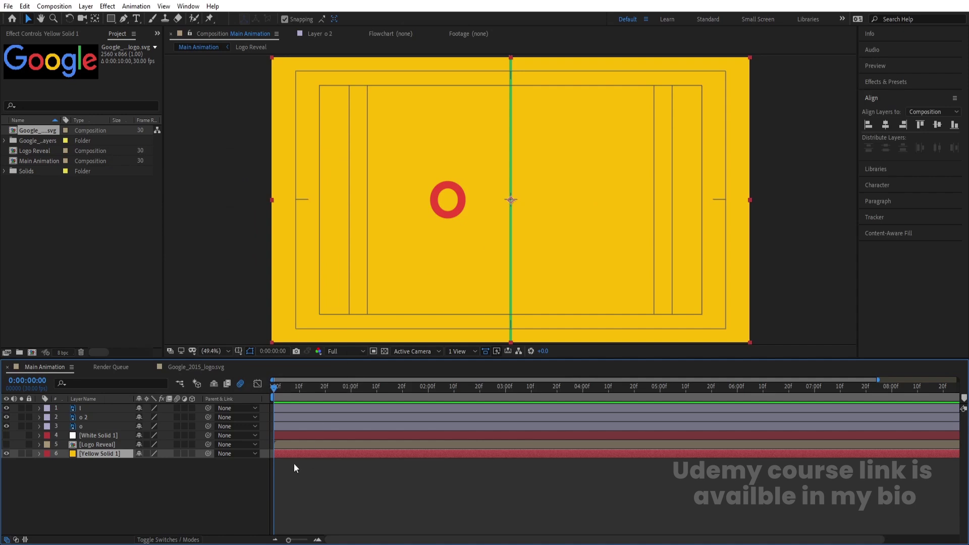
- Apply the Fill effect to the o 2 layer and set its colour to blue 0084FF
{"action": "left_click", "coordinate": [91, 426]}
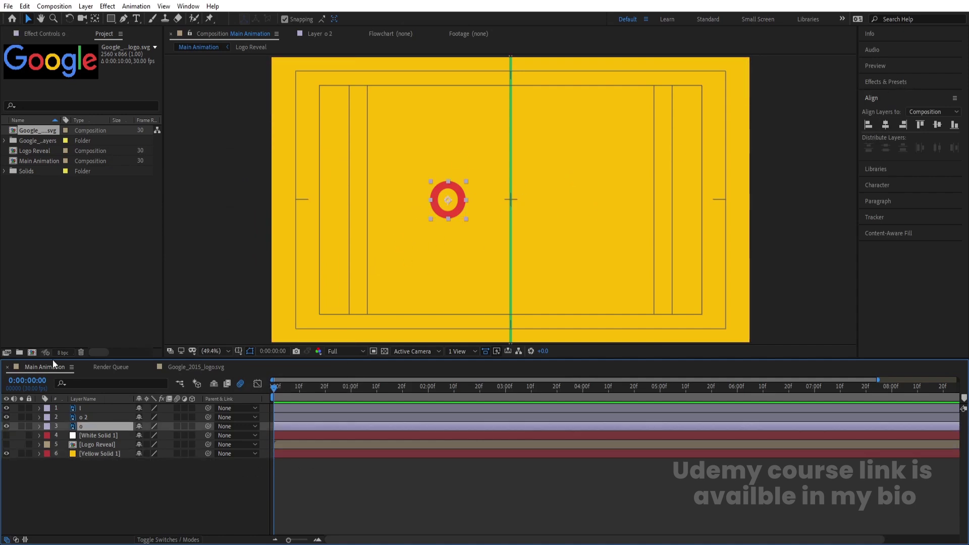
{"action": "left_click", "coordinate": [86, 419]}
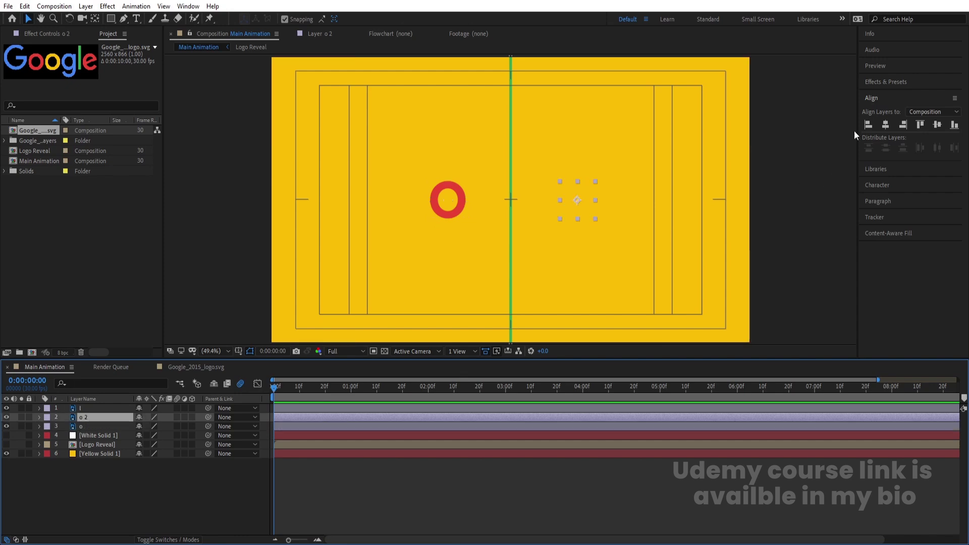
{"action": "left_click", "coordinate": [869, 82]}
{"action": "left_click", "coordinate": [895, 95]}
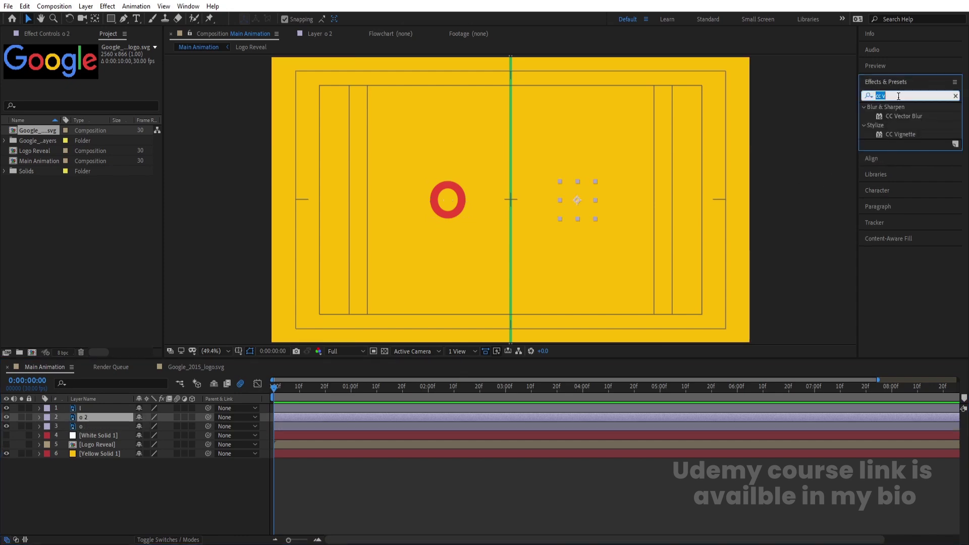
{"action": "type", "text": "fill"}
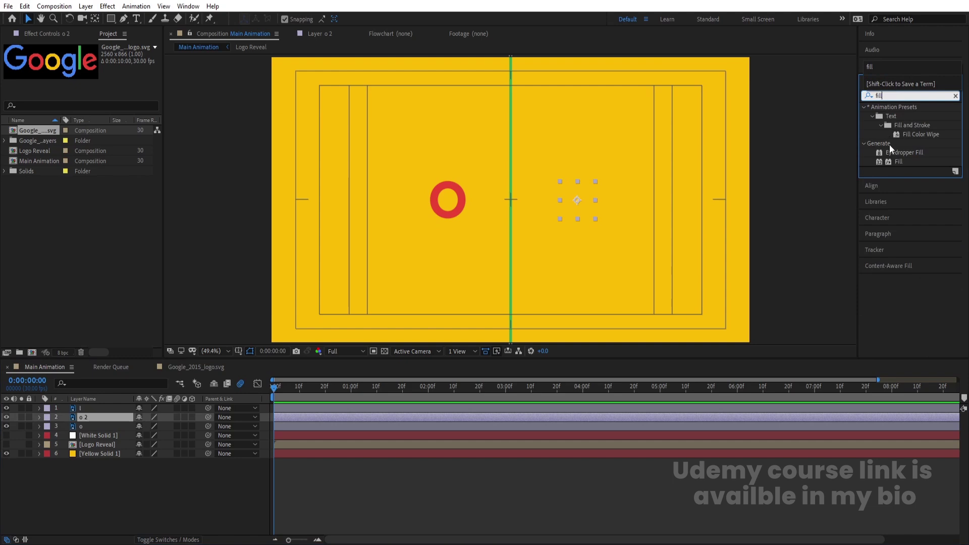
{"action": "double_click", "coordinate": [896, 162]}
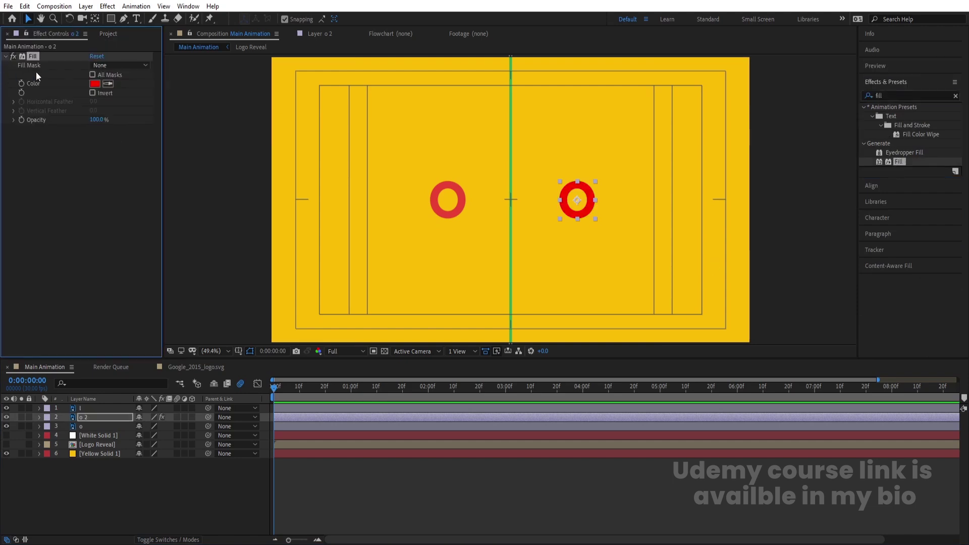
{"action": "left_click", "coordinate": [95, 83]}
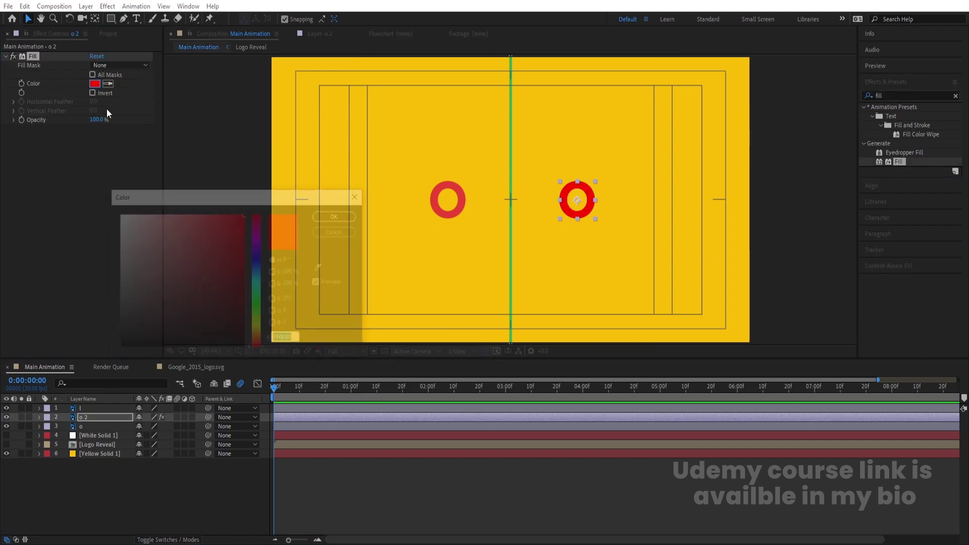
{"action": "left_click", "coordinate": [258, 266]}
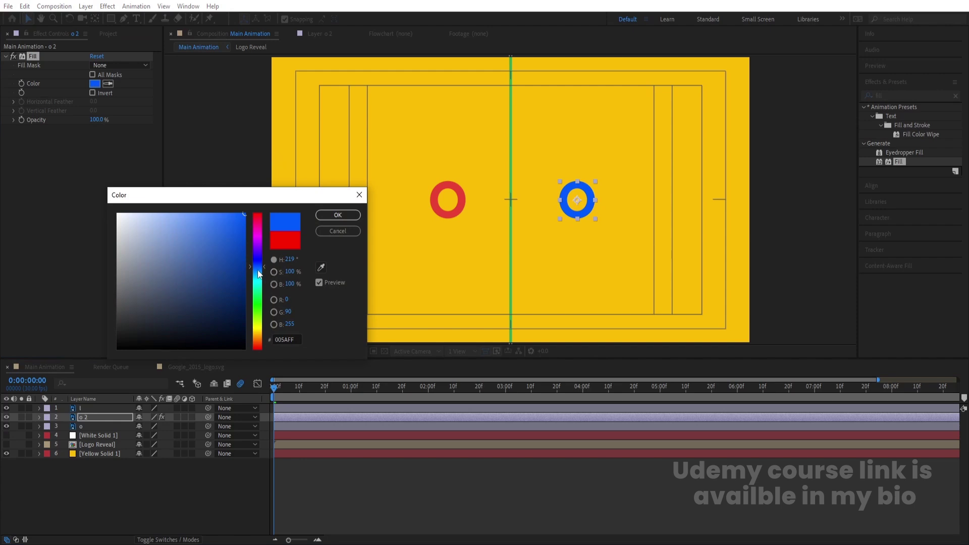
{"action": "left_click", "coordinate": [258, 271]}
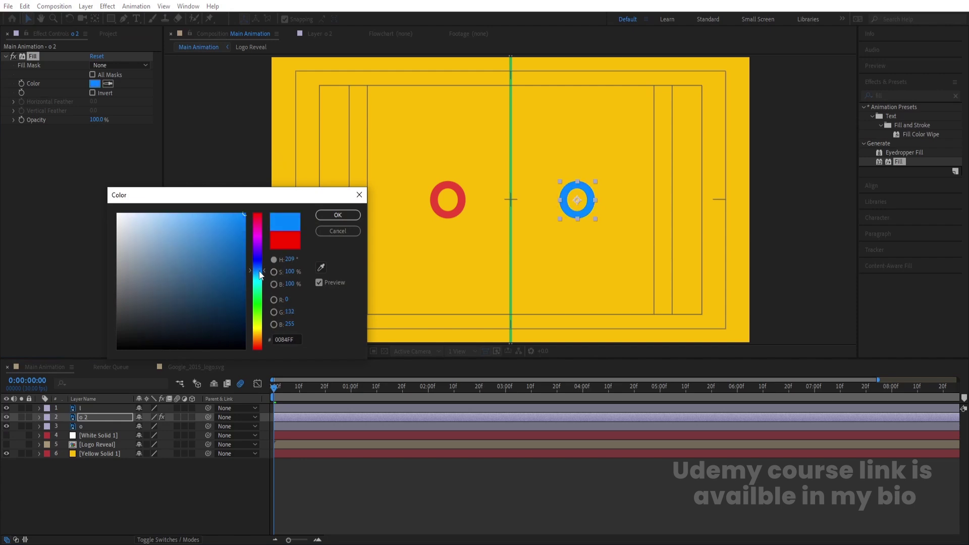
{"action": "key", "text": "Return"}
{"action": "left_click", "coordinate": [165, 474]}
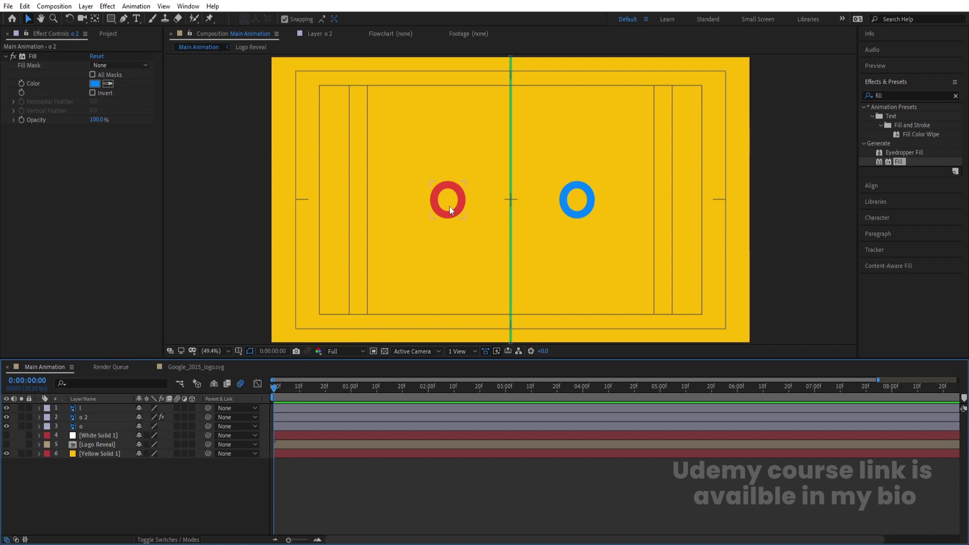
- Place the red and blue o's close on either side of the green bar, about 80 px from centre, and lock the yellow solid
{"action": "left_click_drag", "start_coordinate": [449, 206], "coordinate": [495, 208]}
{"action": "left_click", "coordinate": [495, 207]}
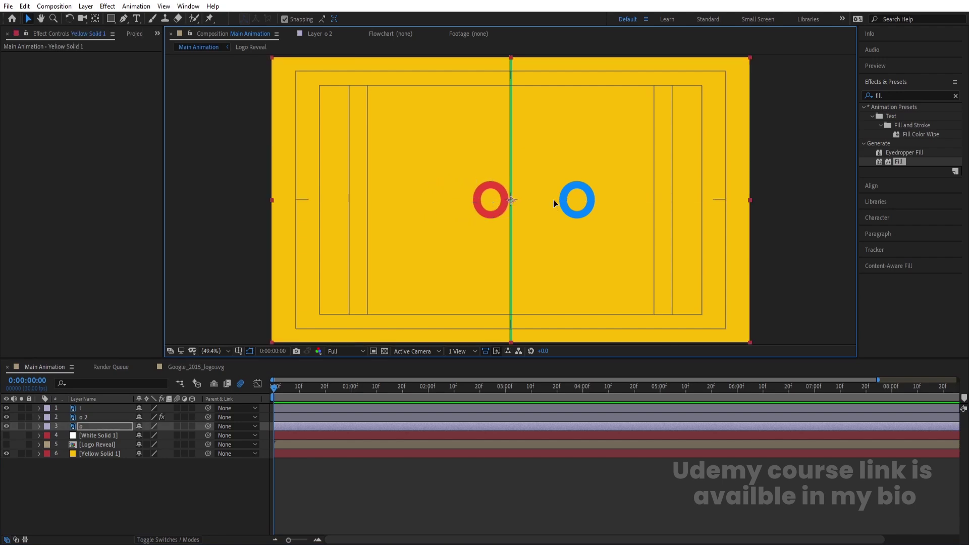
{"action": "left_click", "coordinate": [29, 453]}
{"action": "left_click_drag", "start_coordinate": [571, 207], "coordinate": [531, 204]}
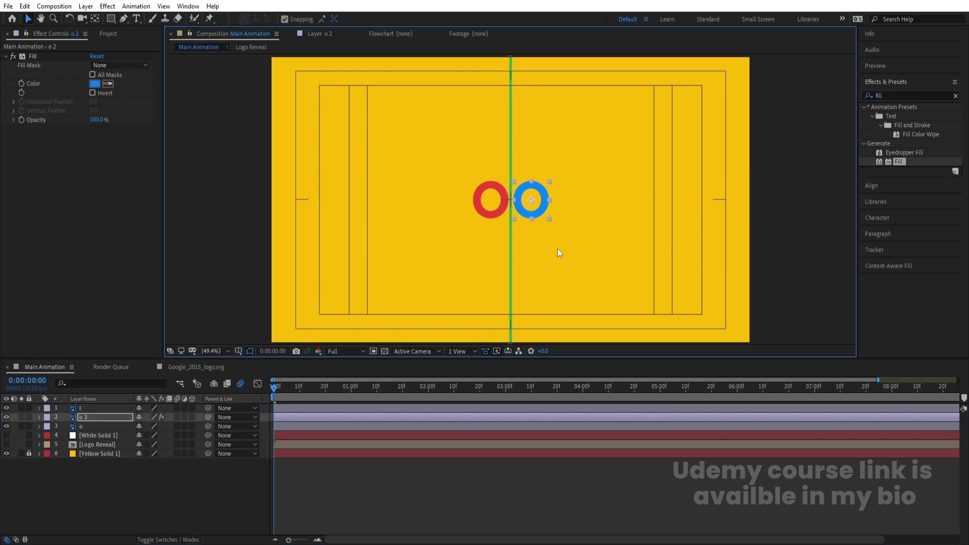
- Create a null object and parent both o layers to it
{"action": "left_click", "coordinate": [135, 487]}
{"action": "right_click", "coordinate": [139, 489]}
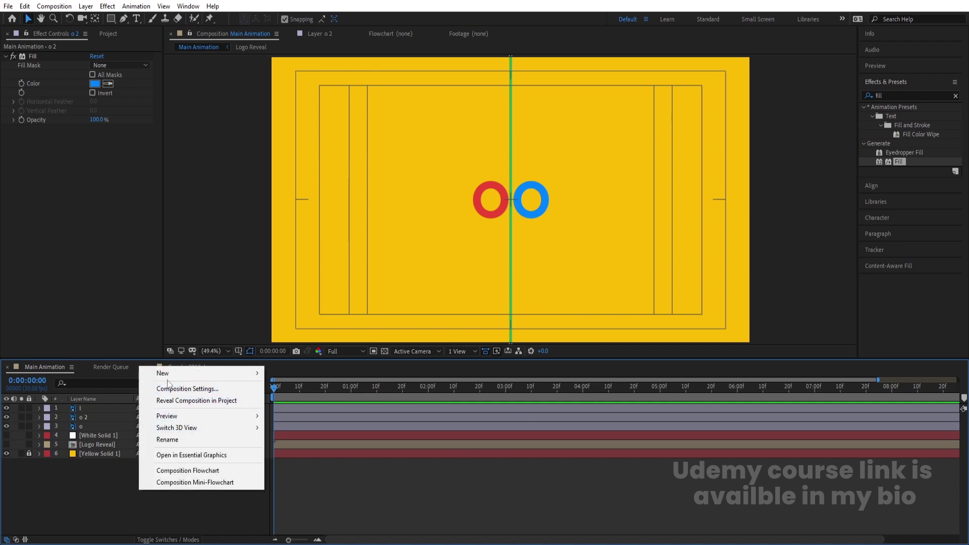
{"action": "mouse_move", "coordinate": [214, 374]}
{"action": "left_click", "coordinate": [290, 435]}
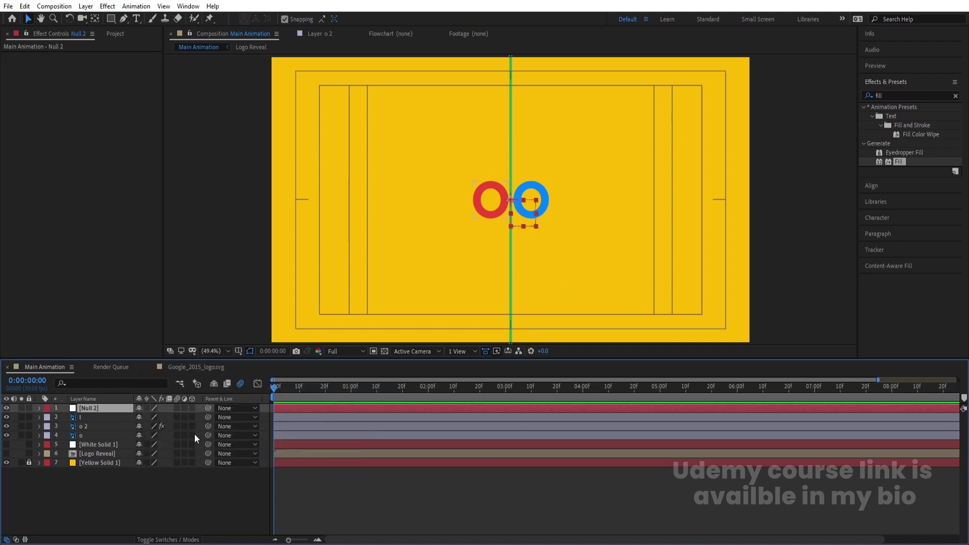
{"action": "left_click", "coordinate": [91, 427]}
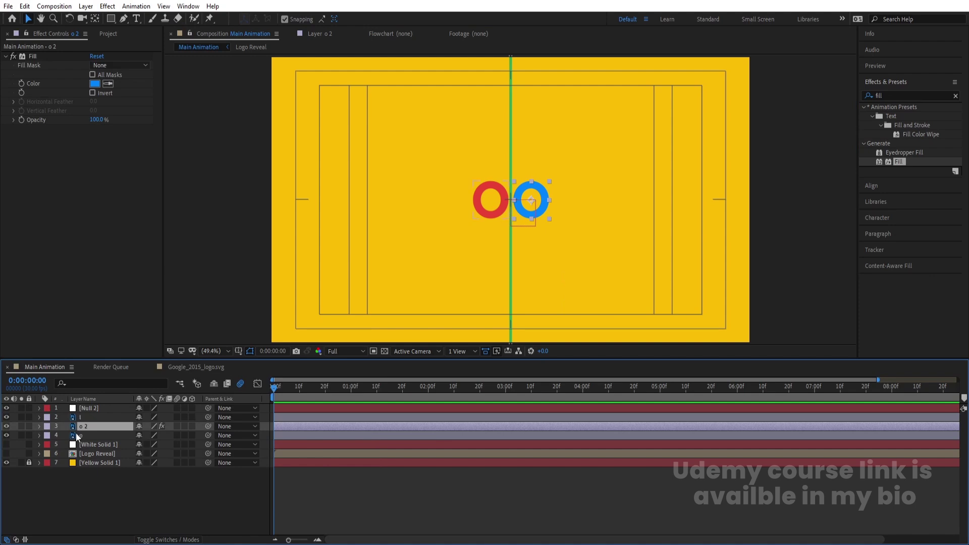
{"action": "left_click", "coordinate": [81, 435], "text": "ctrl"}
{"action": "left_click_drag", "start_coordinate": [209, 426], "coordinate": [111, 408]}
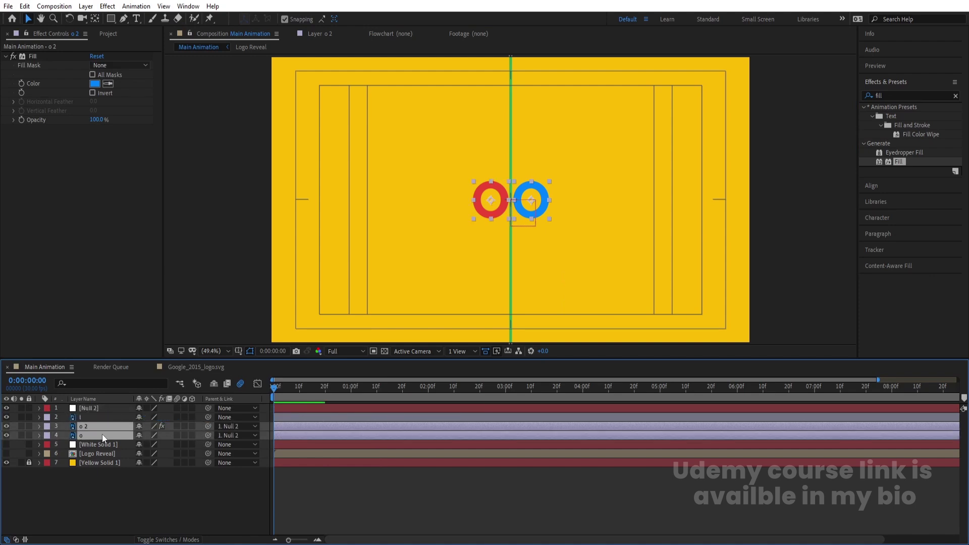
- Add position keyframes to both o layers at the first frame and at 0:00:01:20
{"action": "key", "text": "p"}
{"action": "left_click", "coordinate": [65, 435]}
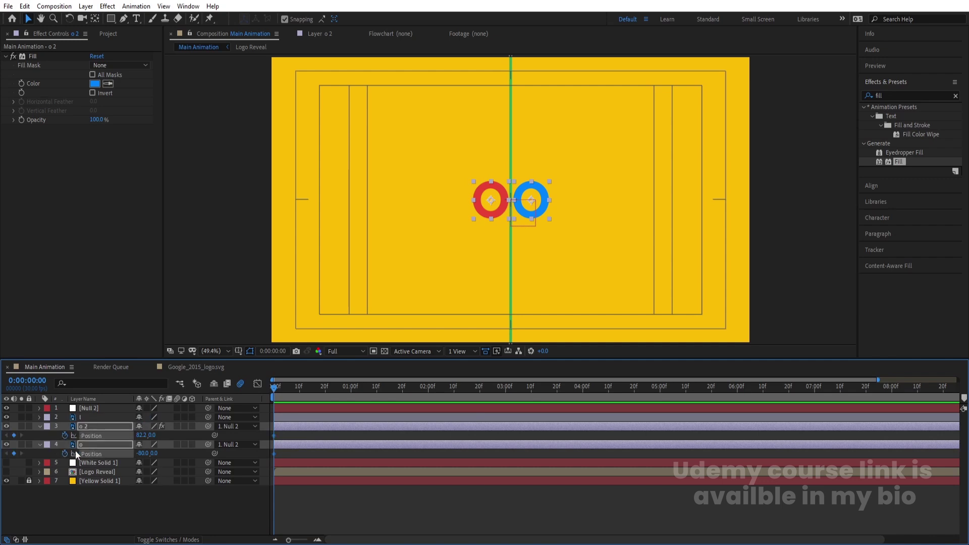
{"action": "left_click", "coordinate": [402, 389]}
{"action": "left_click", "coordinate": [14, 435]}
{"action": "key", "text": "Home"}
{"action": "left_click", "coordinate": [295, 436]}
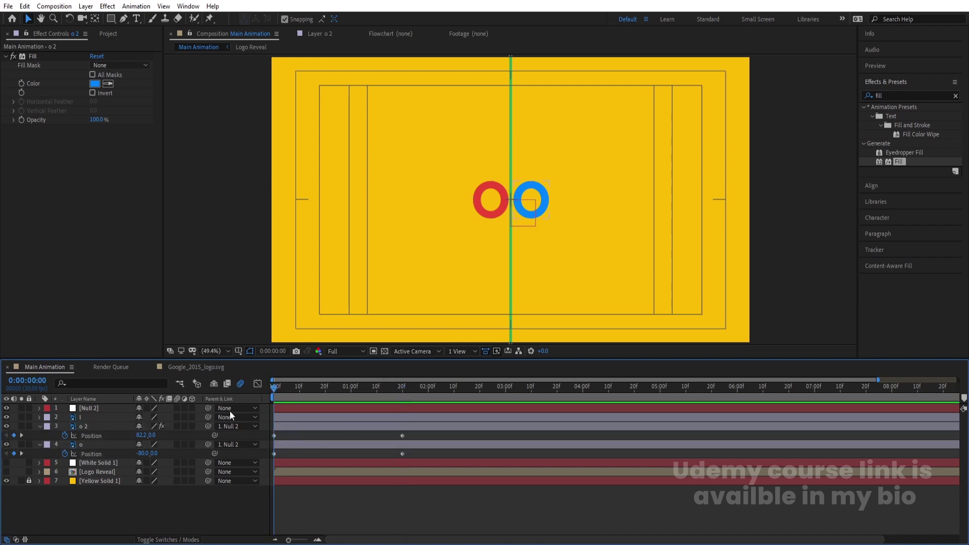
- At the first frame, move the red o off-screen left to x about -1038 and the blue o off-screen right to about 1051
{"action": "left_click", "coordinate": [490, 211]}
{"action": "left_click_drag", "start_coordinate": [491, 210], "coordinate": [252, 205]}
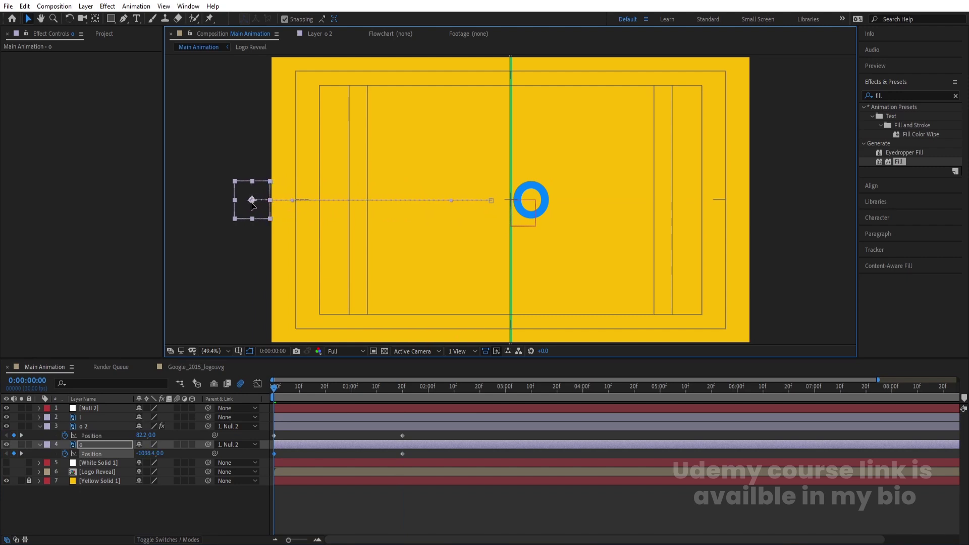
{"action": "left_click", "coordinate": [545, 204]}
{"action": "left_click_drag", "start_coordinate": [540, 206], "coordinate": [781, 218]}
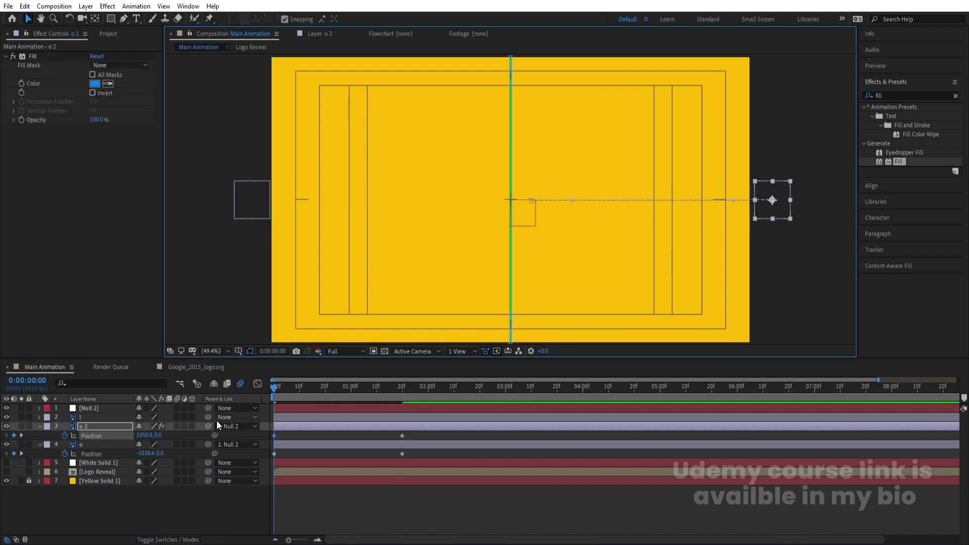
- Add scale keyframes to both o layers at the first frame and at 0:00:01:20, keeping their positions displayed
{"action": "left_click", "coordinate": [84, 444]}
{"action": "left_click", "coordinate": [87, 427], "text": "ctrl"}
{"action": "key", "text": "s"}
{"action": "key", "text": "shift+p"}
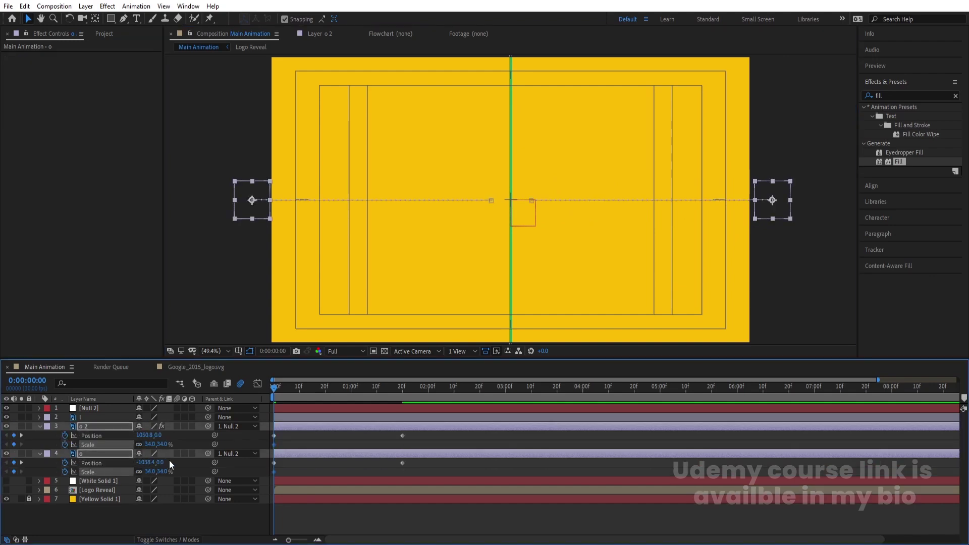
{"action": "key", "text": "k"}
{"action": "left_click", "coordinate": [13, 444]}
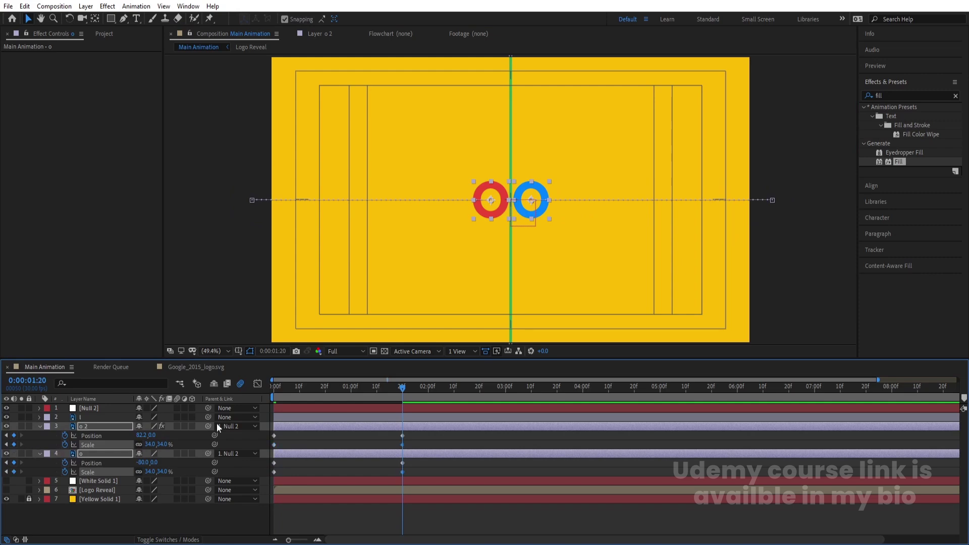
- Set both o layers' scale to 10% at the first frame and preview the animation
{"action": "key", "text": "Home"}
{"action": "left_click", "coordinate": [151, 444]}
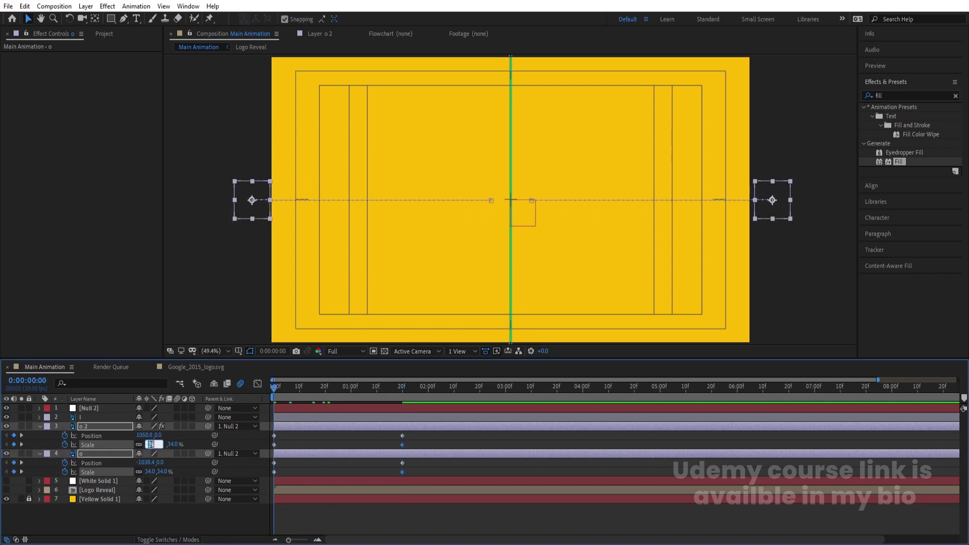
{"action": "type", "text": "10"}
{"action": "key", "text": "Return"}
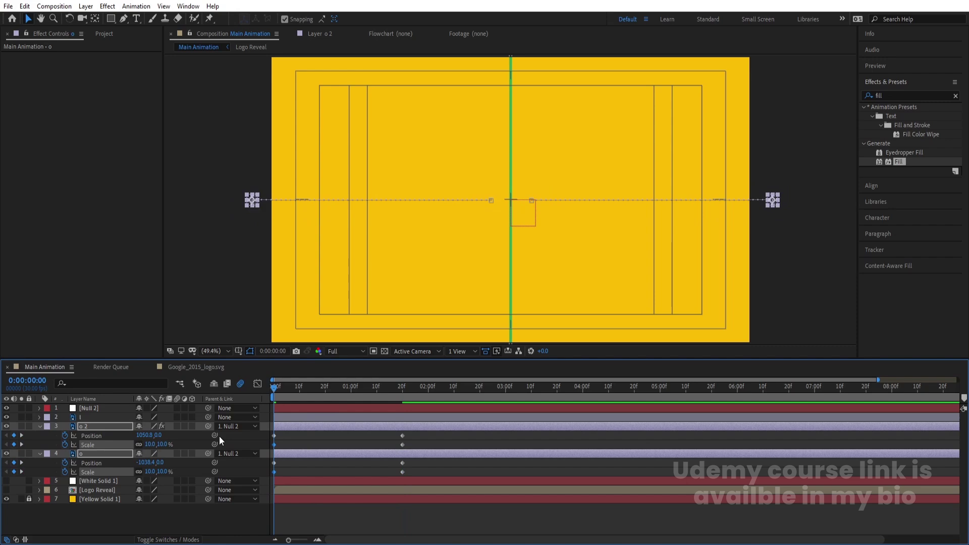
{"action": "key", "text": "space"}
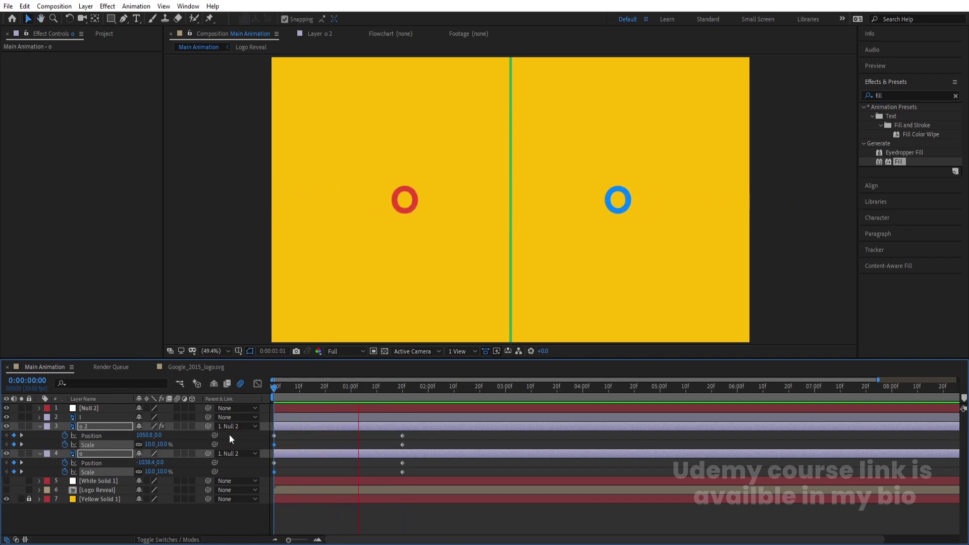
{"action": "key", "text": "space"}
- Keyframe the null's rotation from 0° at the first frame to one full revolution (1x+0°) at 0:00:01:20, and preview it
{"action": "left_click", "coordinate": [90, 404]}
{"action": "left_click", "coordinate": [89, 402]}
{"action": "key", "text": "r"}
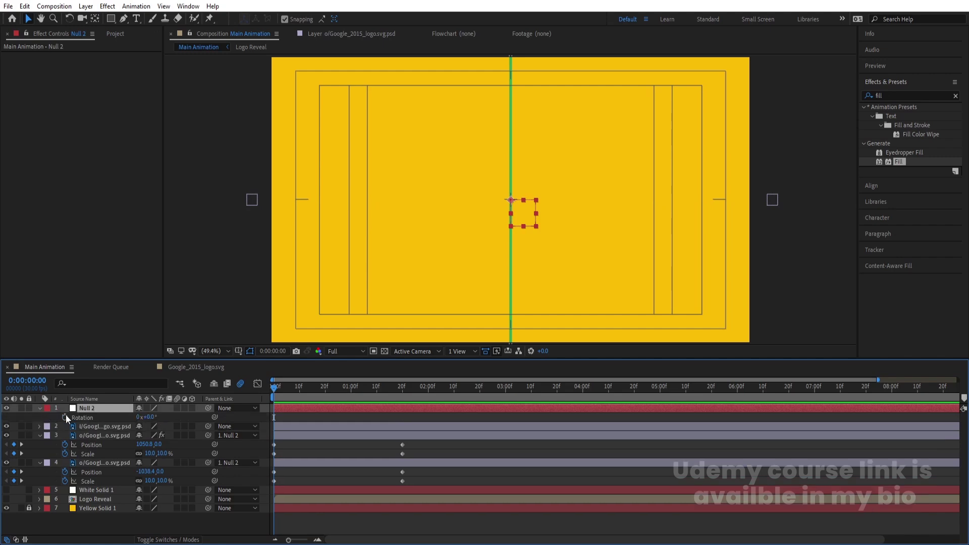
{"action": "left_click", "coordinate": [65, 414]}
{"action": "key", "text": "k"}
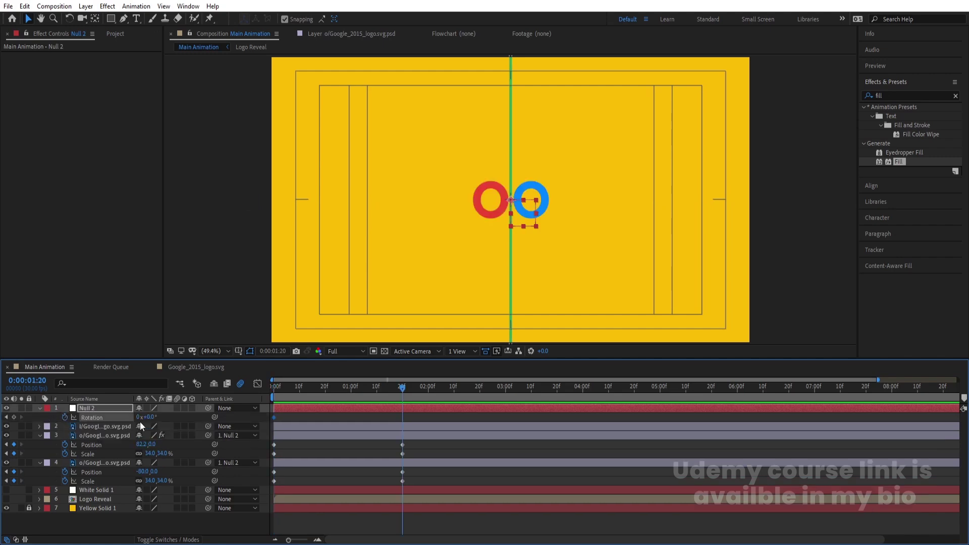
{"action": "left_click", "coordinate": [150, 417]}
{"action": "type", "text": "72"}
{"action": "key", "text": "Return"}
{"action": "left_click", "coordinate": [300, 395]}
{"action": "left_click_drag", "start_coordinate": [300, 395], "coordinate": [247, 398]}
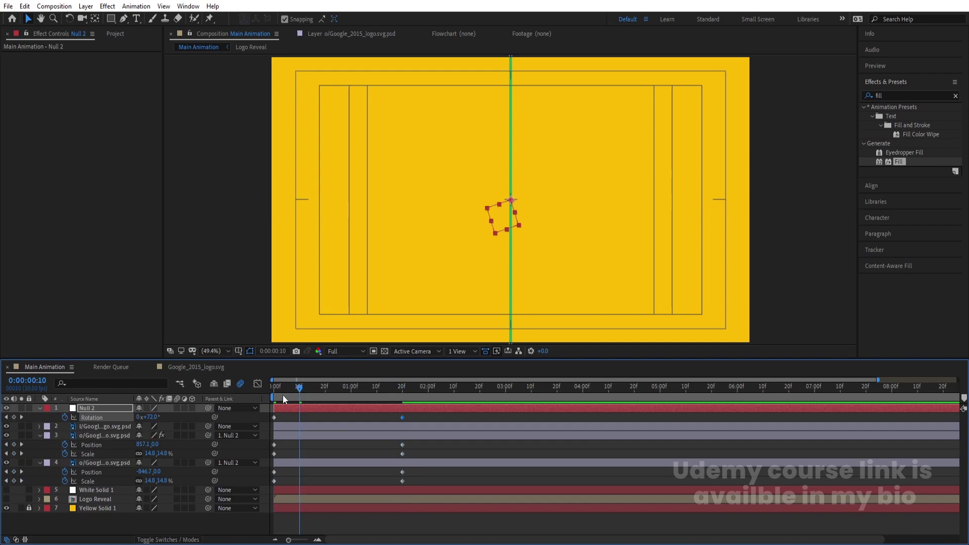
{"action": "key", "text": "space"}
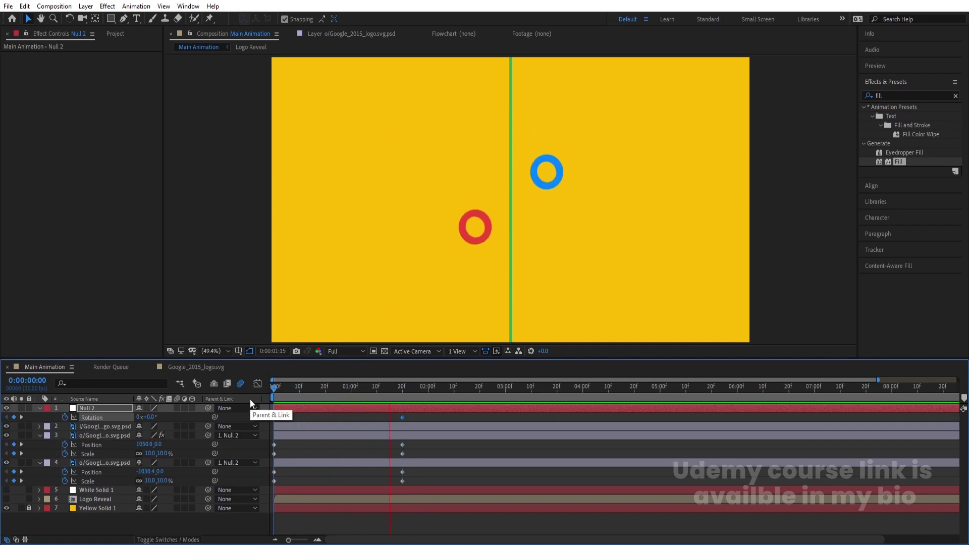
{"action": "key", "text": "space"}
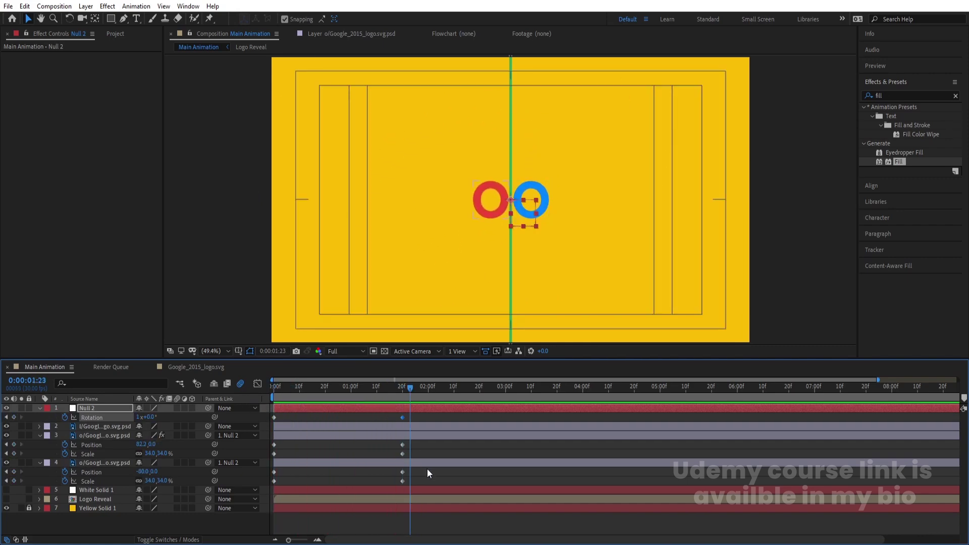
- Apply Easy Ease to all keyframes of the null and the two o layers, and preview the motion
{"action": "left_click_drag", "start_coordinate": [424, 479], "coordinate": [221, 403]}
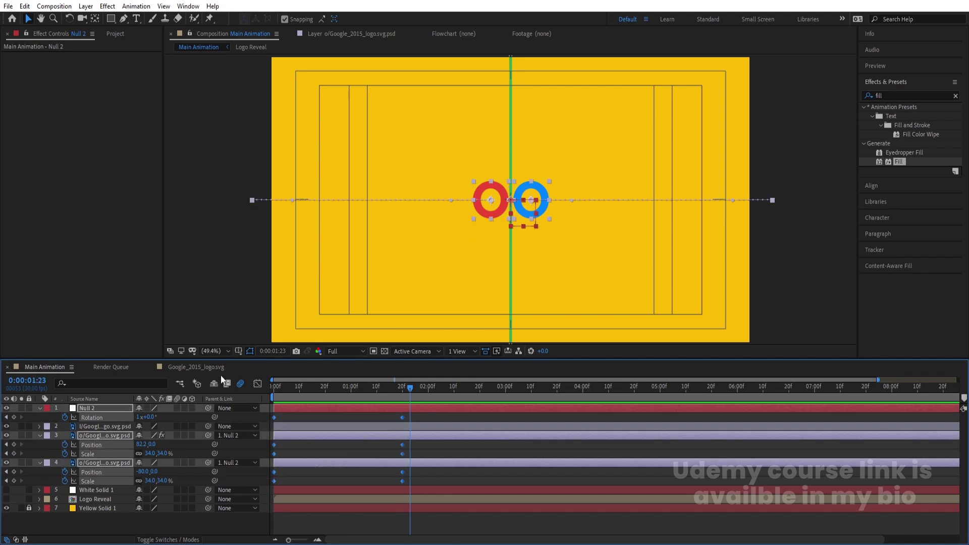
{"action": "key", "text": "F9"}
{"action": "key", "text": "space"}
{"action": "key", "text": "Num_Lock"}
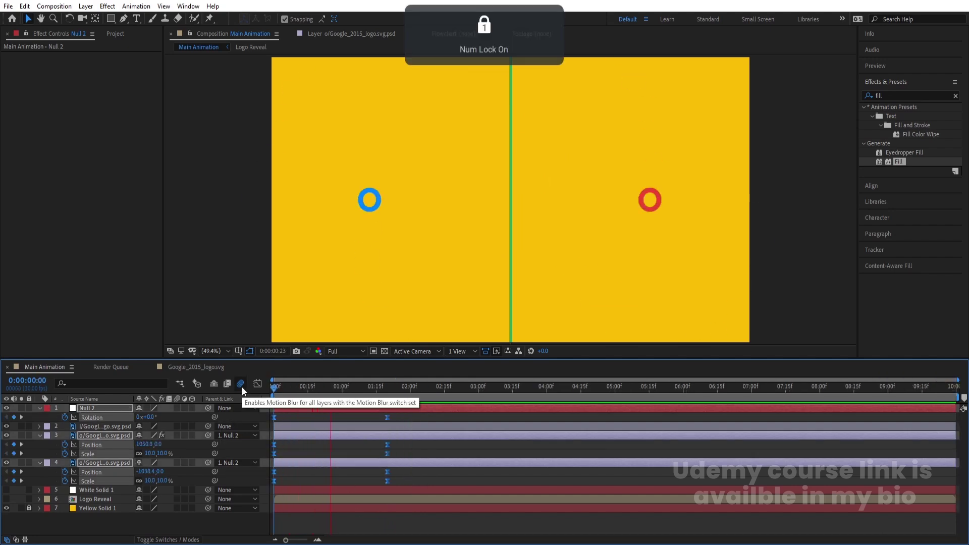
{"action": "key", "text": "space"}
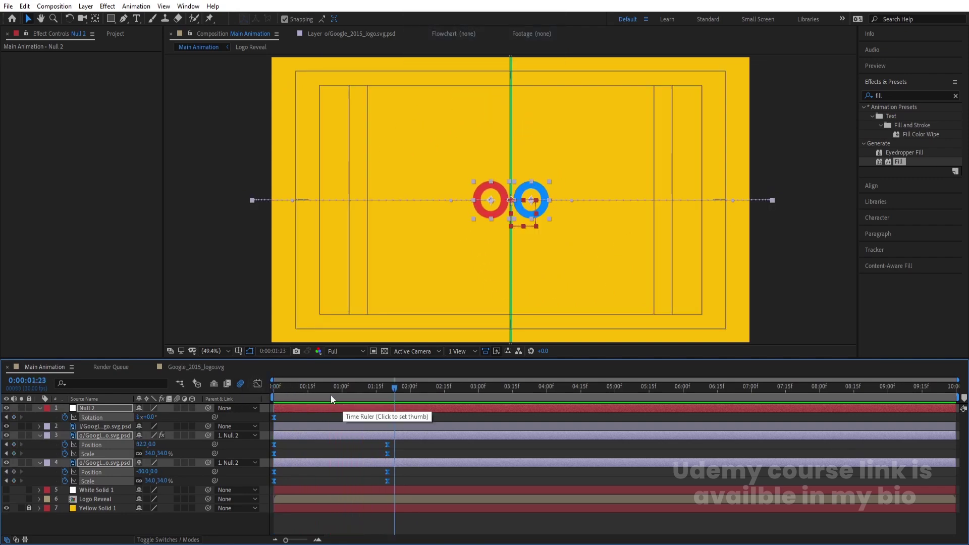
- Preview the spin, then make the green line's layer start at 0:00:01:06
{"action": "key", "text": "space"}
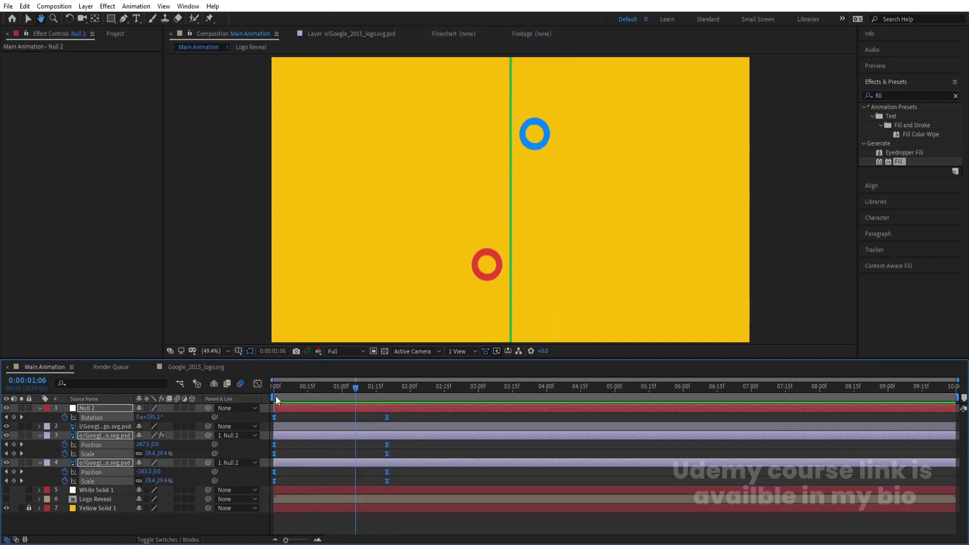
{"action": "key", "text": "space"}
{"action": "left_click_drag", "start_coordinate": [376, 391], "coordinate": [356, 387]}
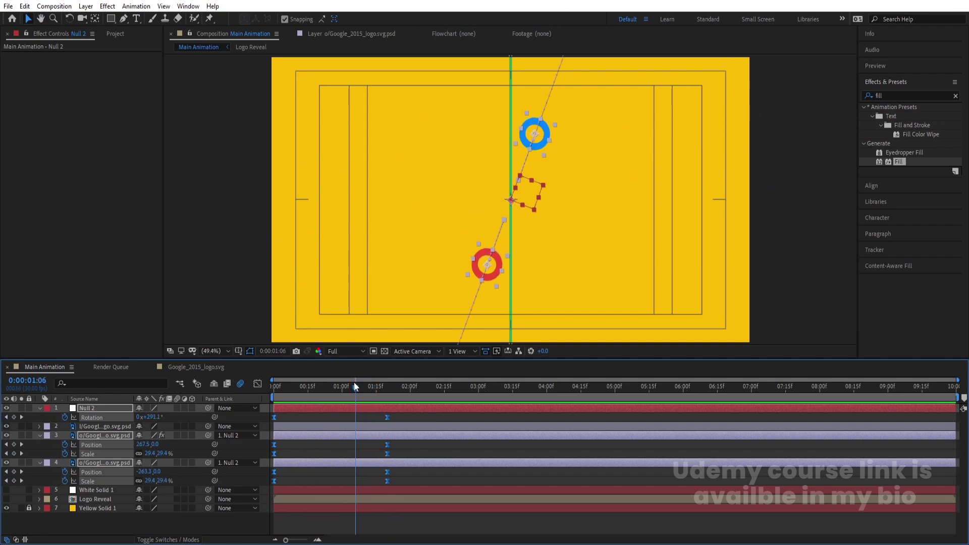
{"action": "left_click", "coordinate": [102, 426]}
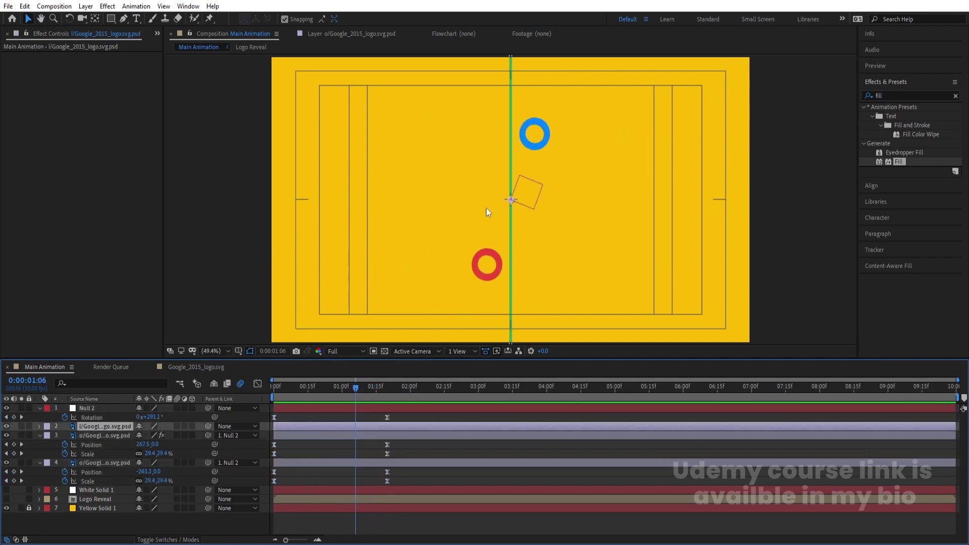
{"action": "key", "text": "bracketleft"}
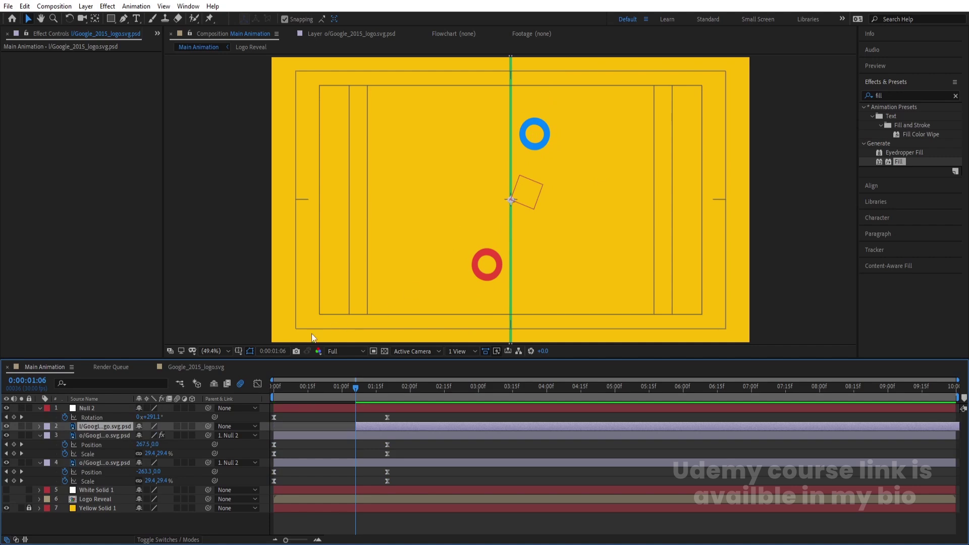
- Keyframe the green line's vertical scale from 0% at 0:00:01:06 to 247% at 0:00:02:13
{"action": "key", "text": "s"}
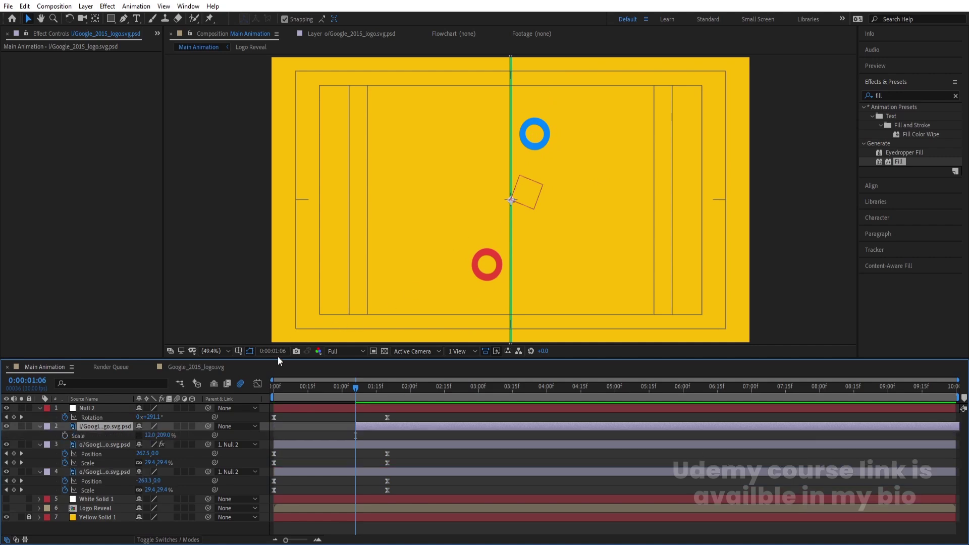
{"action": "left_click", "coordinate": [66, 435]}
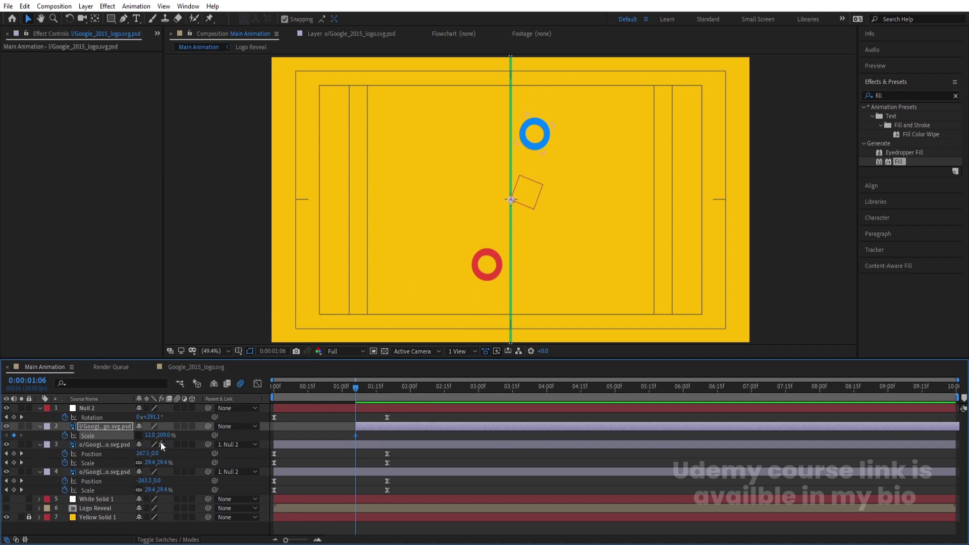
{"action": "left_click_drag", "start_coordinate": [160, 437], "coordinate": [157, 442]}
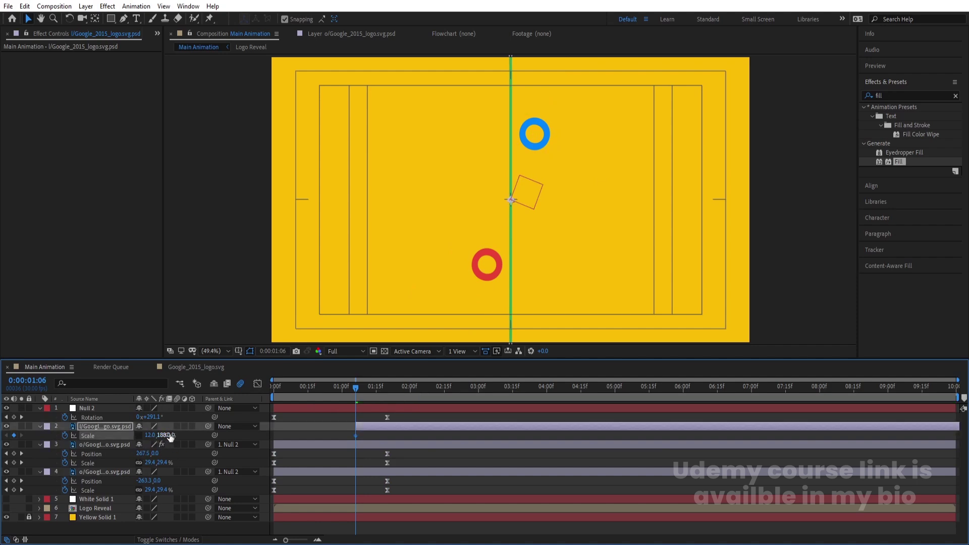
{"action": "key", "text": "Return"}
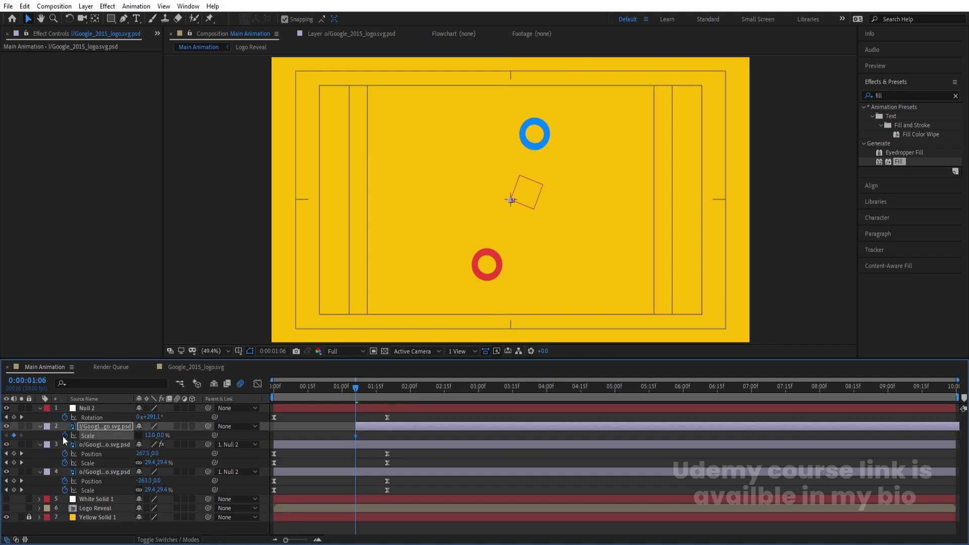
{"action": "key", "text": "space"}
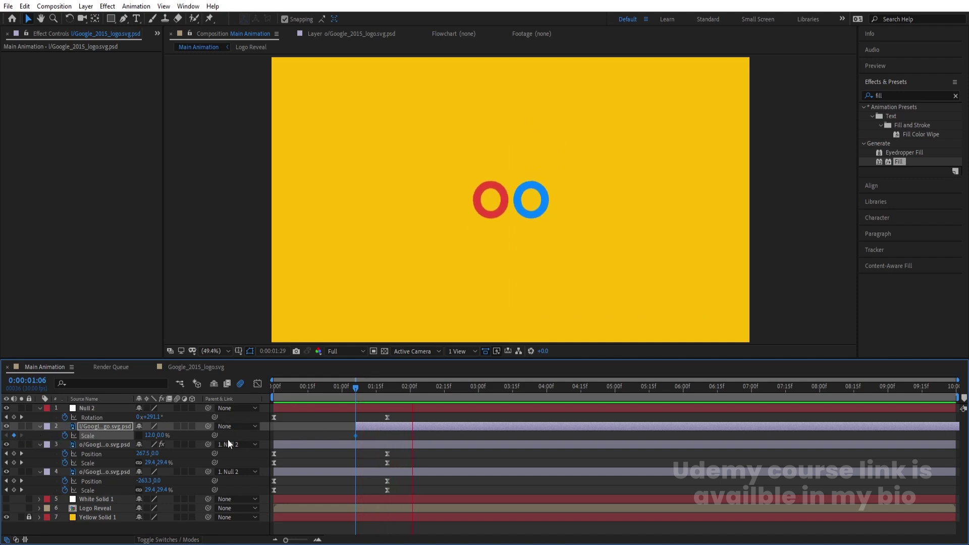
{"action": "key", "text": "space"}
{"action": "left_click_drag", "start_coordinate": [161, 435], "coordinate": [185, 442]}
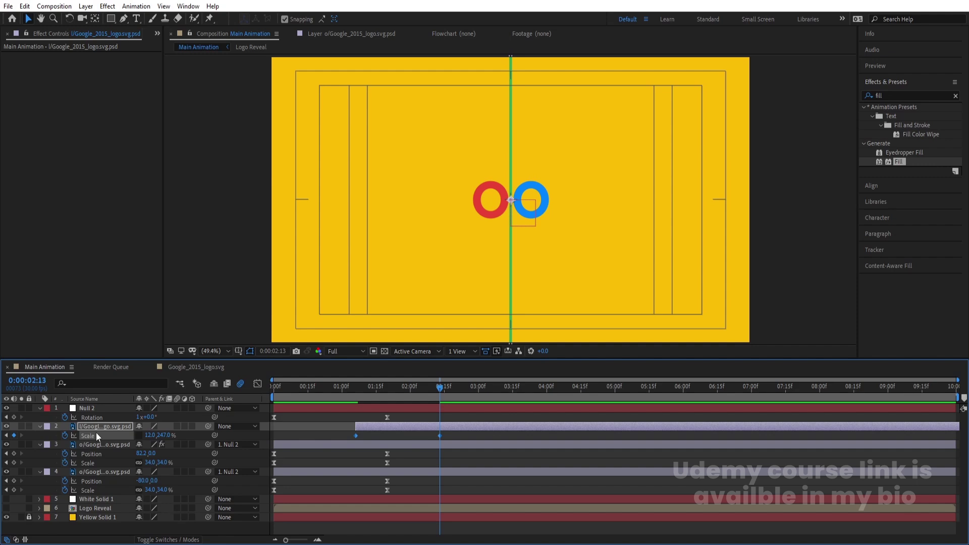
- Ease the green line's scale keyframes, reshape their speed curve in the Graph Editor, and preview the line's growth
{"action": "left_click", "coordinate": [258, 383]}
{"action": "left_click_drag", "start_coordinate": [471, 463], "coordinate": [320, 510]}
{"action": "left_click_drag", "start_coordinate": [426, 508], "coordinate": [387, 512]}
{"action": "key", "text": "Home"}
{"action": "left_click", "coordinate": [258, 384]}
{"action": "key", "text": "space"}
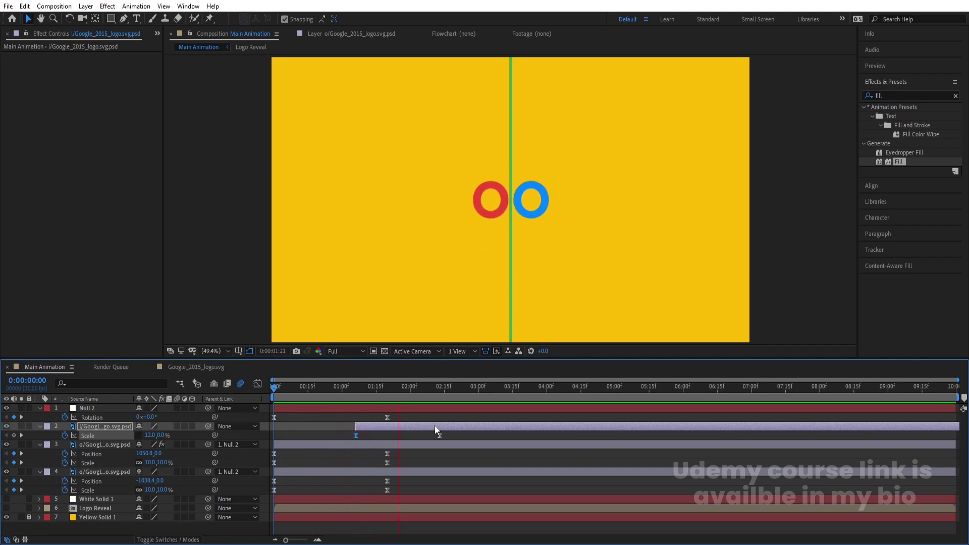
{"action": "key", "text": "space"}
{"action": "left_click", "coordinate": [336, 387]}
{"action": "left_click", "coordinate": [276, 393]}
{"action": "key", "text": "space"}
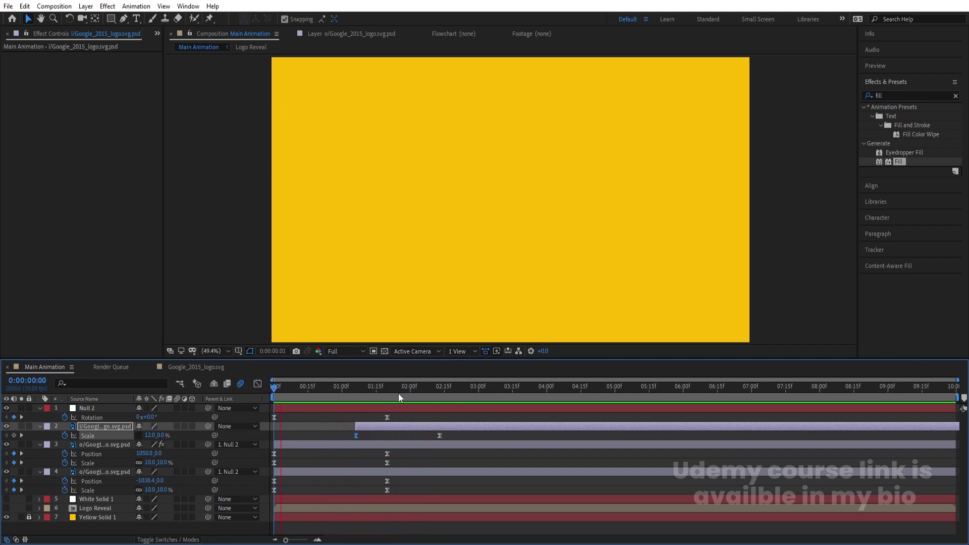
{"action": "key", "text": "space"}
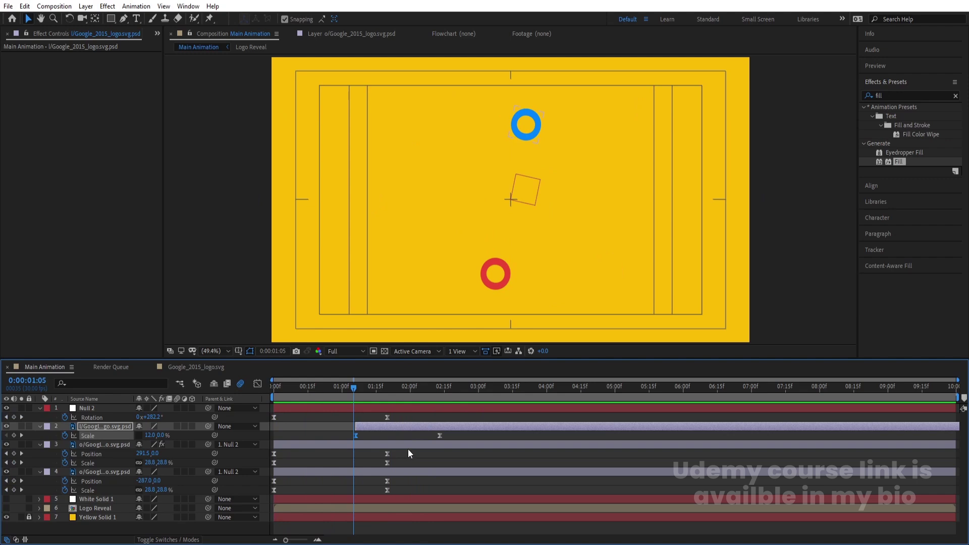
- Reshape the speed curves of the null's and both o layers' keyframes to peak early and slow down gradually, and preview the motion
{"action": "left_click", "coordinate": [39, 426]}
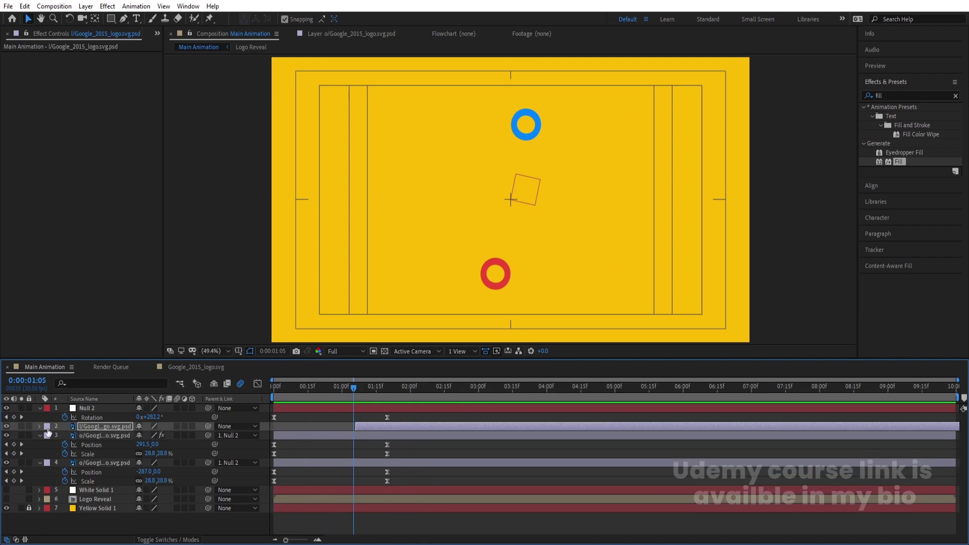
{"action": "left_click_drag", "start_coordinate": [409, 482], "coordinate": [273, 403]}
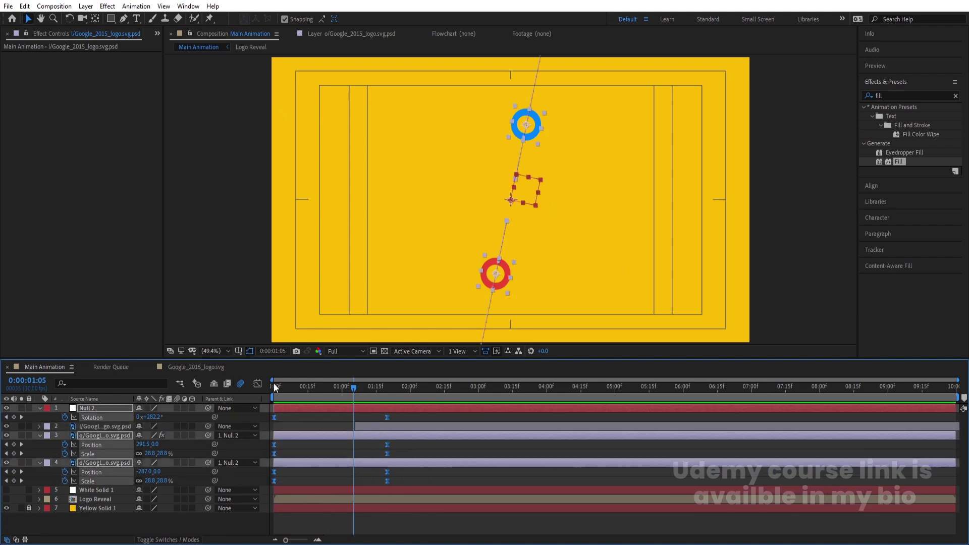
{"action": "left_click", "coordinate": [258, 383]}
{"action": "left_click_drag", "start_coordinate": [421, 465], "coordinate": [329, 507]}
{"action": "left_click_drag", "start_coordinate": [326, 392], "coordinate": [274, 392]}
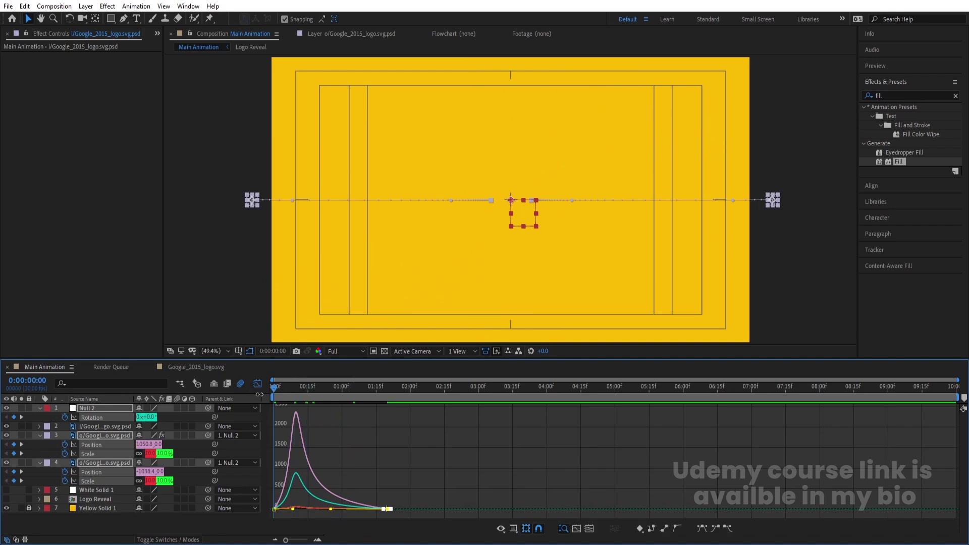
{"action": "key", "text": "space"}
{"action": "key", "text": "space"}
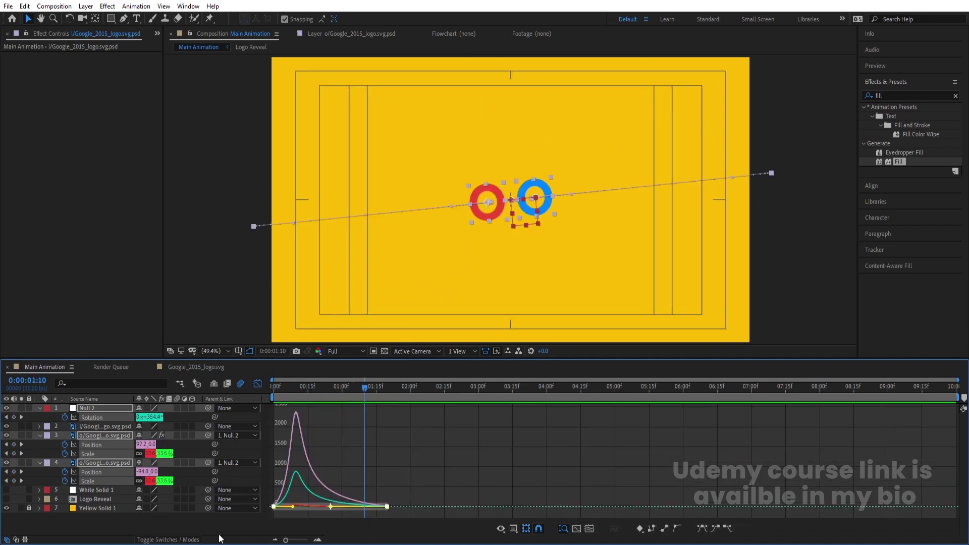
- Reset the null's and o layers' keyframes to Easy Ease, reshape their speed curves to peak late, and preview
{"action": "key", "text": "F9"}
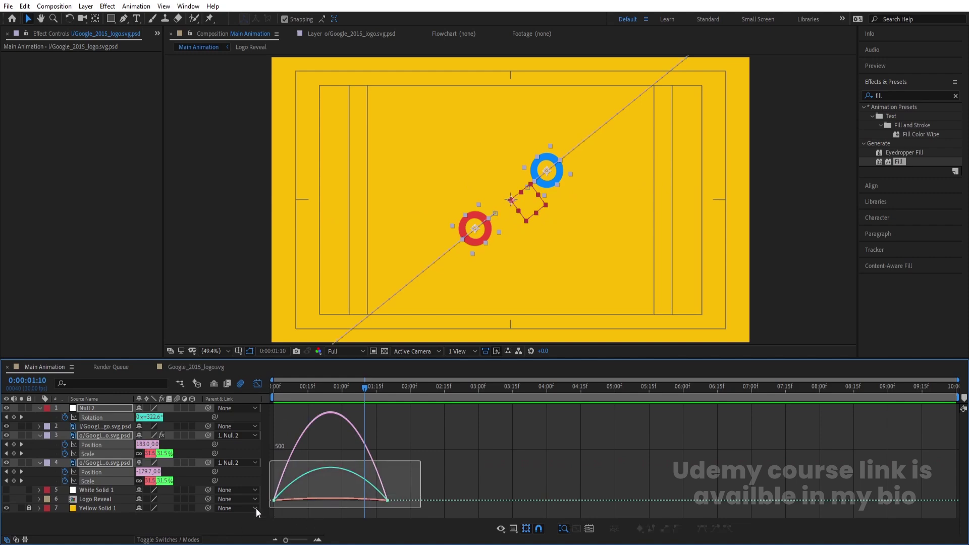
{"action": "left_click_drag", "start_coordinate": [294, 507], "coordinate": [320, 508]}
{"action": "key", "text": "space"}
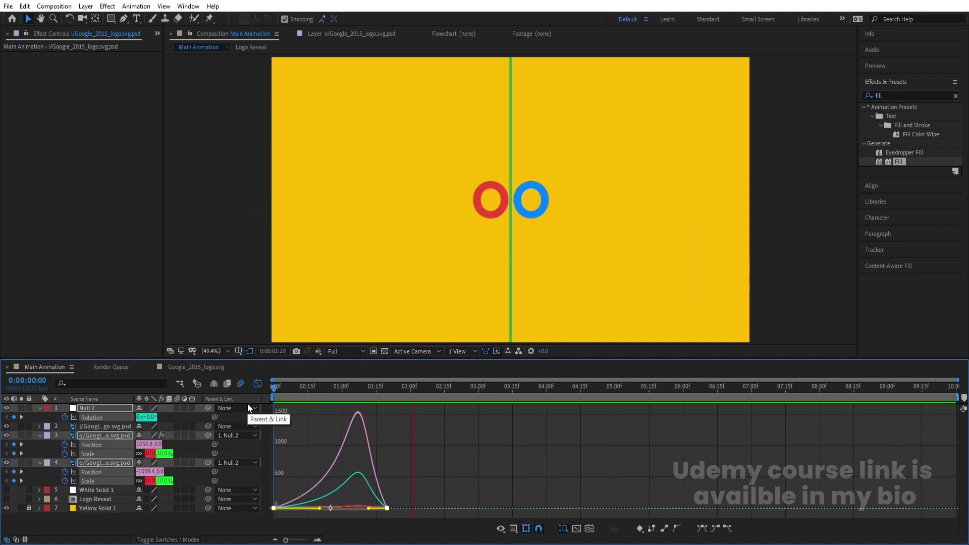
{"action": "key", "text": "space"}
- Lengthen the ease into the null's and o layers' end keyframes so the speed peaks slightly earlier, and preview from the first frame
{"action": "left_click_drag", "start_coordinate": [422, 477], "coordinate": [270, 520]}
{"action": "left_click_drag", "start_coordinate": [368, 511], "coordinate": [357, 510]}
{"action": "left_click", "coordinate": [280, 402]}
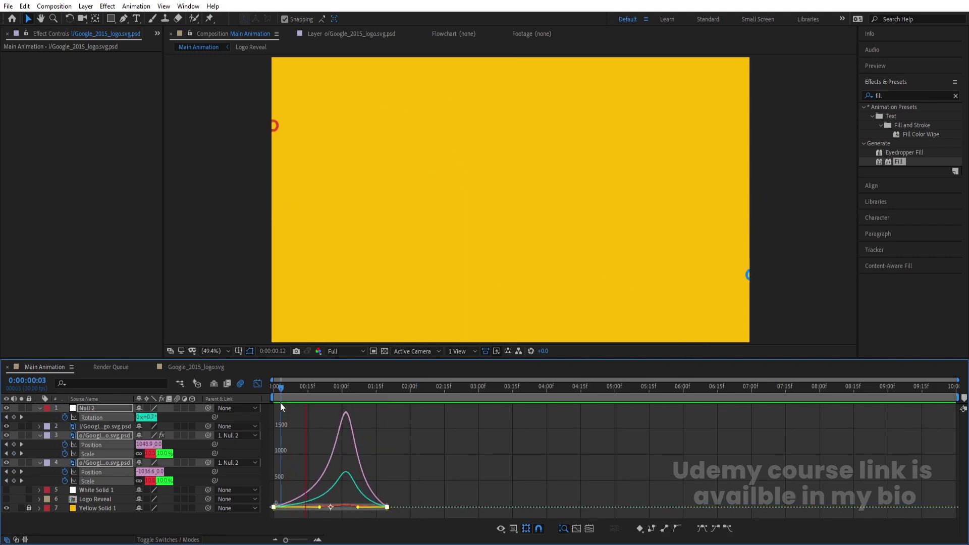
{"action": "key", "text": "space"}
{"action": "key", "text": "space"}
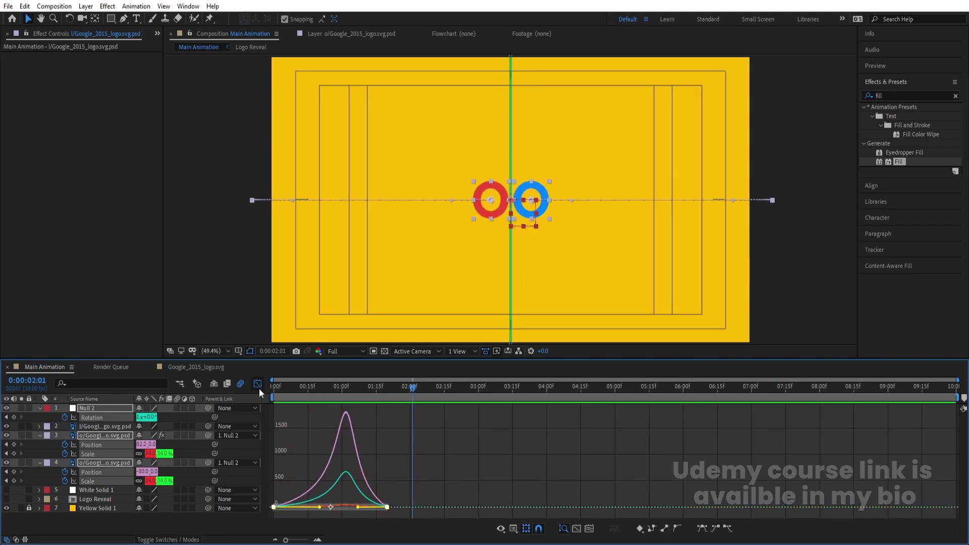
{"action": "left_click", "coordinate": [257, 383]}
{"action": "key", "text": "Home"}
{"action": "key", "text": "space"}
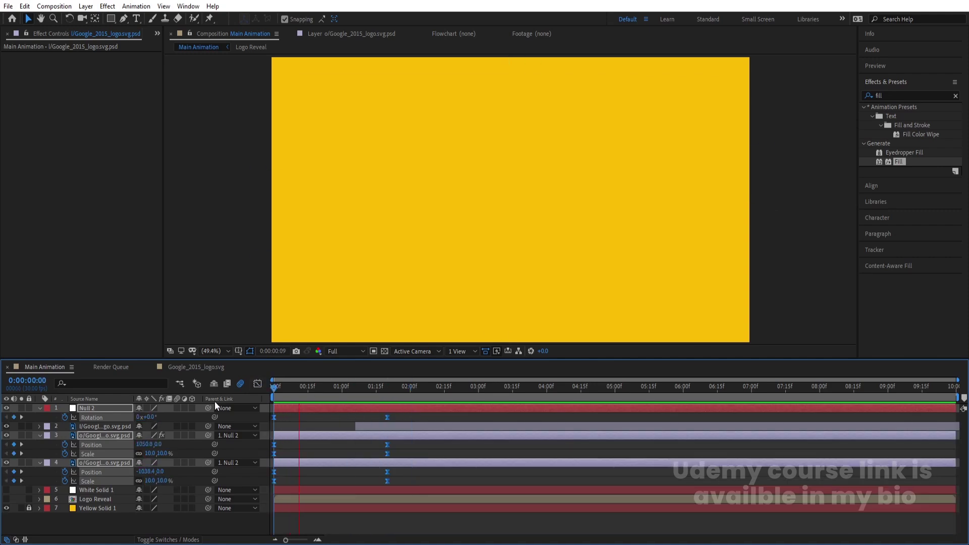
{"action": "key", "text": "space"}
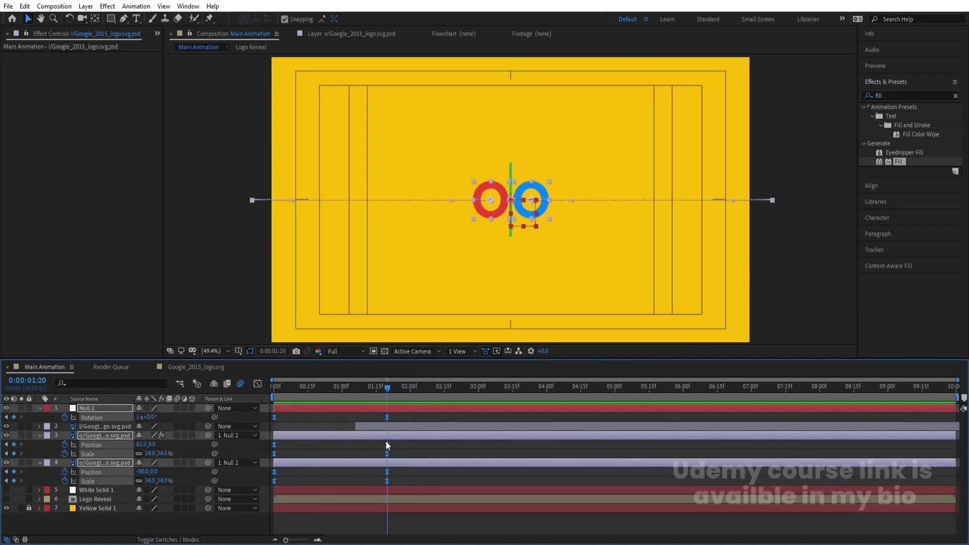
- Move the end keyframes of the null and both o layers to 0:00:02:15 and preview the slower spin
{"action": "left_click_drag", "start_coordinate": [388, 417], "coordinate": [444, 417]}
{"action": "left_click_drag", "start_coordinate": [390, 396], "coordinate": [244, 392]}
{"action": "key", "text": "space"}
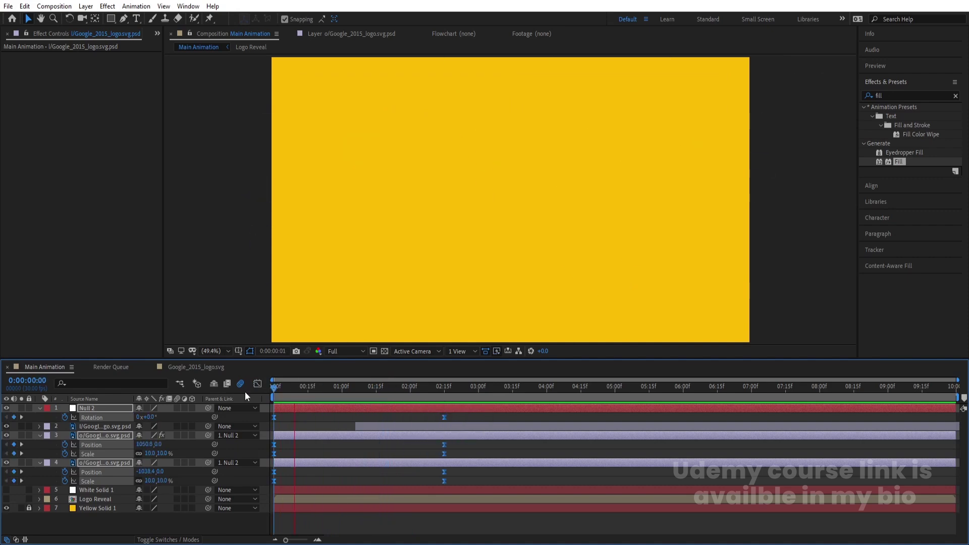
{"action": "key", "text": "space"}
- Reapply Easy Ease to all keyframes of the null and both o layers, check the speed curves, and preview
{"action": "left_click_drag", "start_coordinate": [459, 417], "coordinate": [246, 495]}
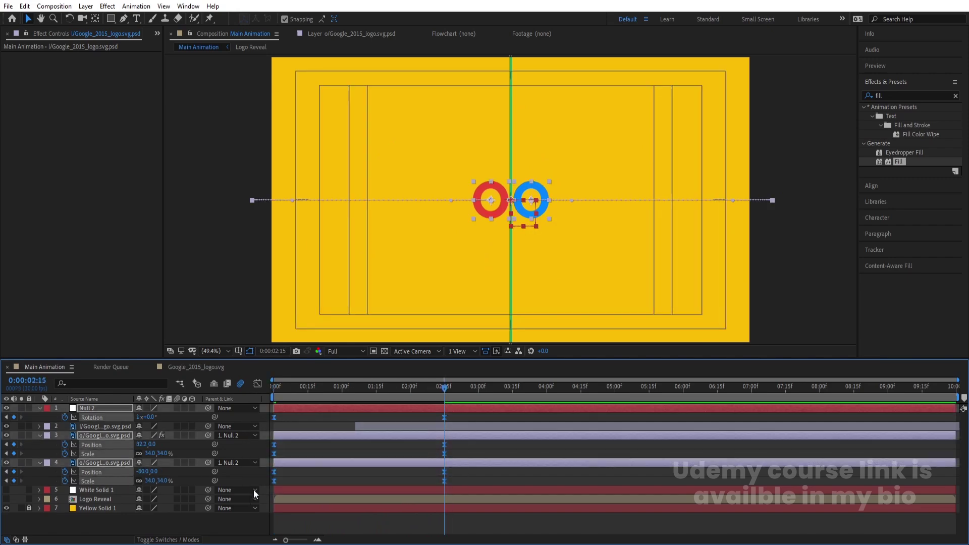
{"action": "left_click", "coordinate": [257, 383]}
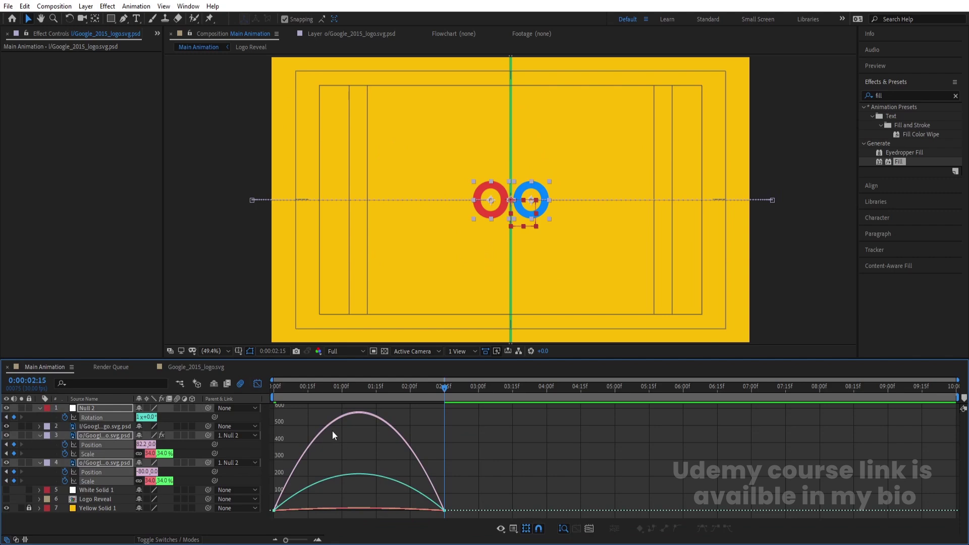
{"action": "left_click", "coordinate": [256, 382]}
{"action": "left_click_drag", "start_coordinate": [392, 400], "coordinate": [271, 392]}
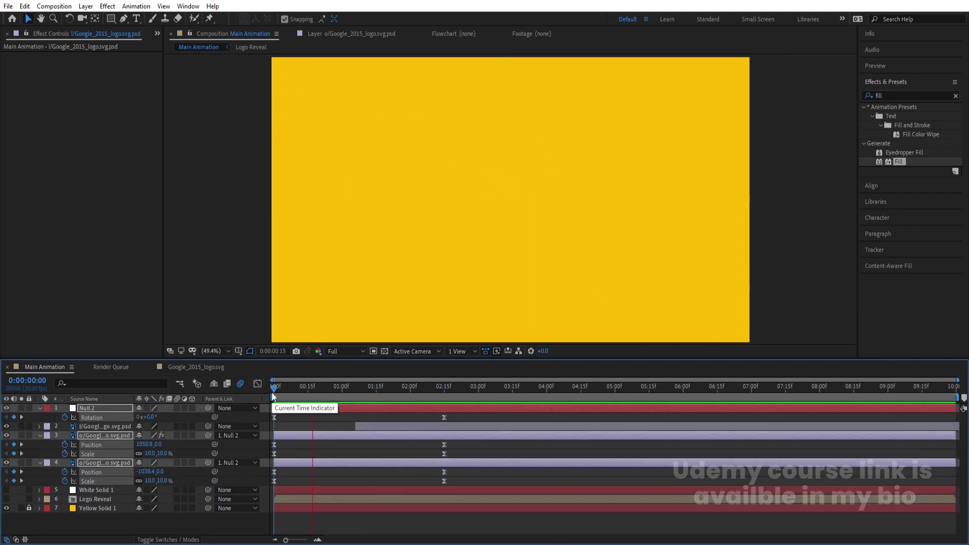
{"action": "key", "text": "space"}
{"action": "left_click", "coordinate": [471, 444]}
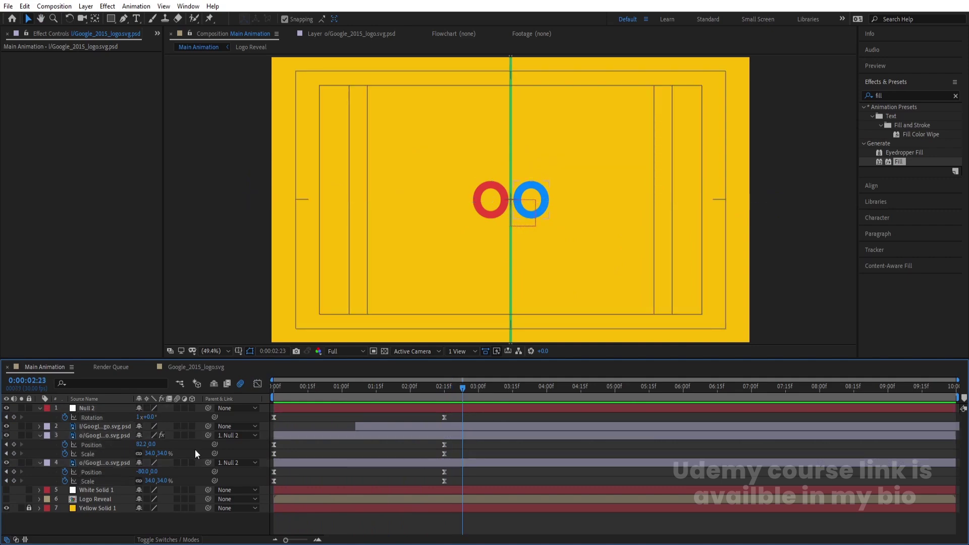
- Place White Solid 1 at the top of the layer stack, starting at 0:00:02:23, and make it visible
{"action": "left_click", "coordinate": [81, 491]}
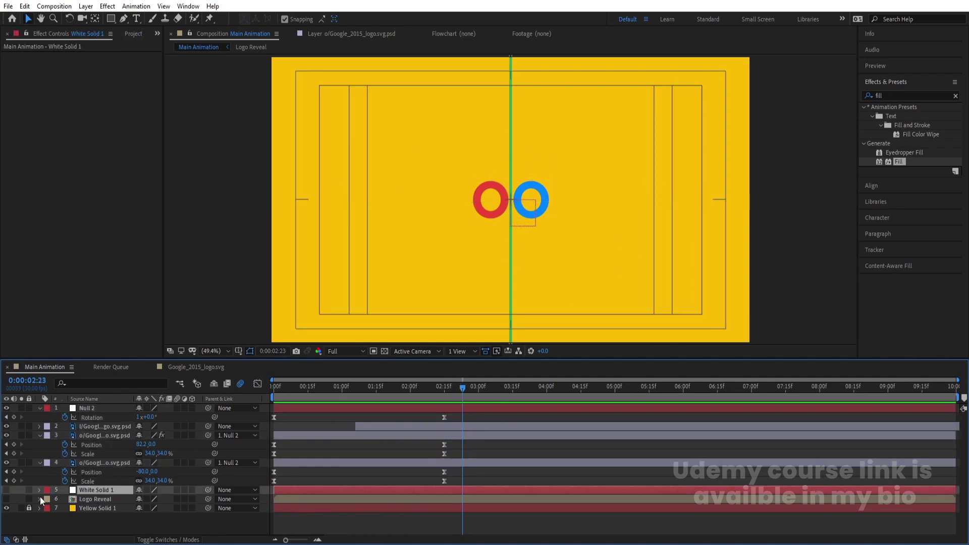
{"action": "left_click", "coordinate": [9, 489]}
{"action": "left_click", "coordinate": [9, 489]}
{"action": "left_click_drag", "start_coordinate": [98, 490], "coordinate": [92, 409]}
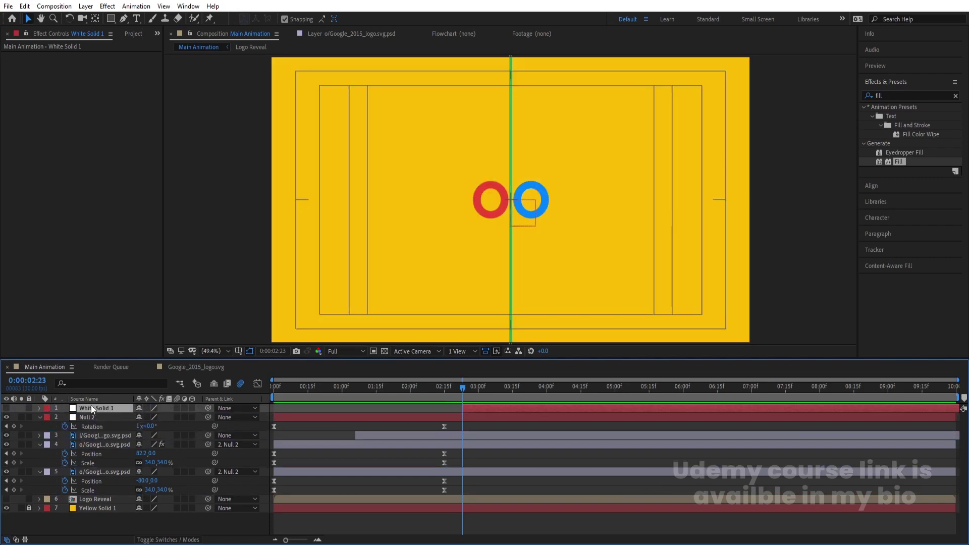
{"action": "left_click", "coordinate": [6, 408]}
- Set the white solid's horizontal scale to 0% independently of its height and keyframe the scale at 0:00:02:23
{"action": "key", "text": "s"}
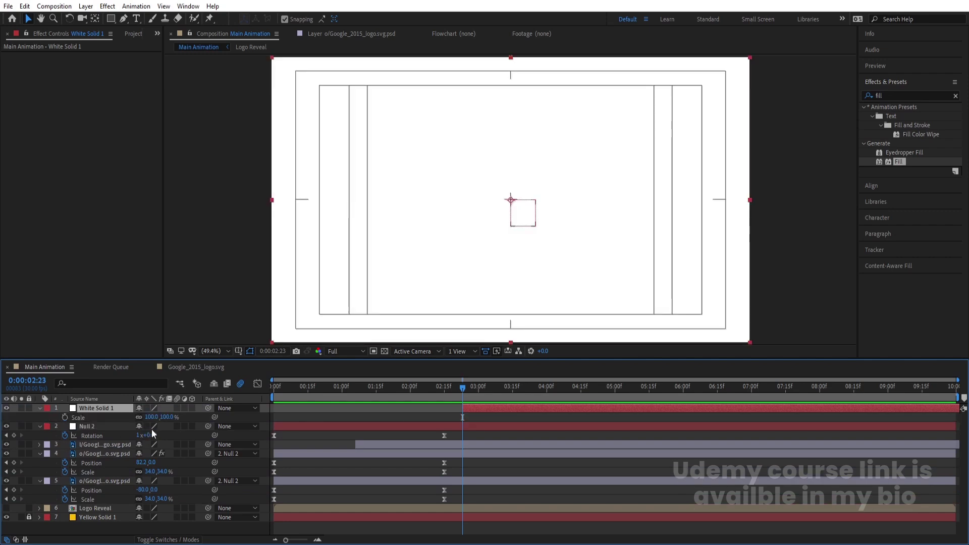
{"action": "left_click", "coordinate": [150, 416]}
{"action": "type", "text": "0"}
{"action": "key", "text": "Return"}
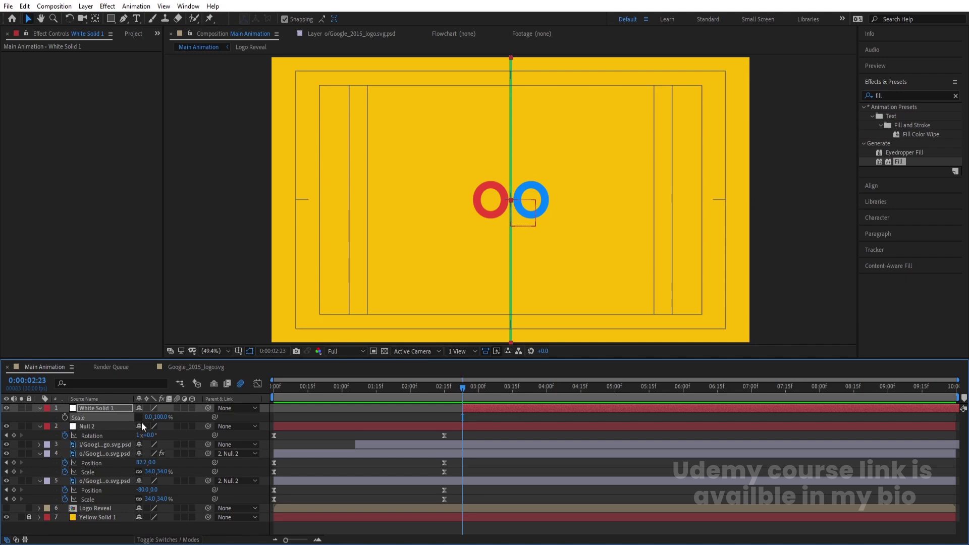
{"action": "left_click_drag", "start_coordinate": [151, 417], "coordinate": [131, 423]}
{"action": "left_click", "coordinate": [65, 418]}
- Keyframe the white solid's horizontal scale to 100% at 0:00:04:15
{"action": "left_click", "coordinate": [580, 392]}
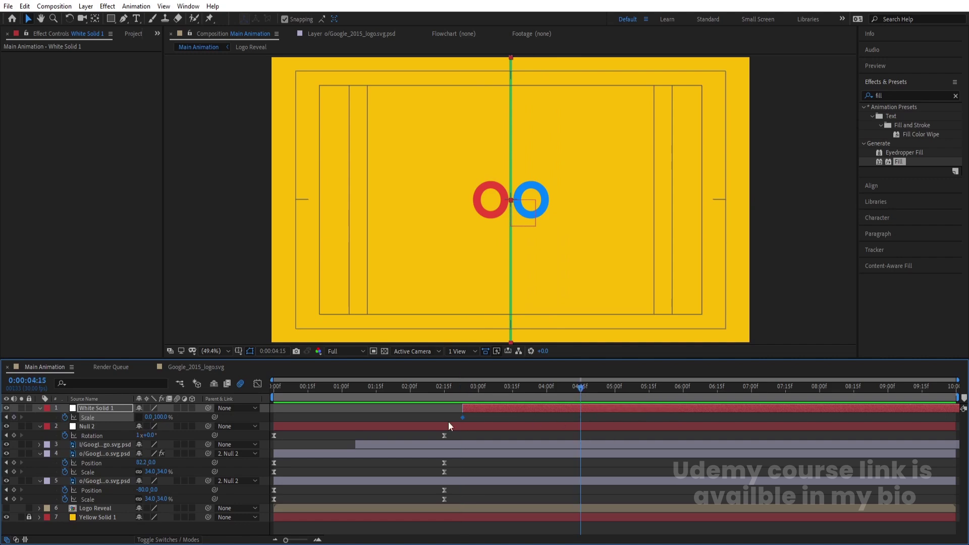
{"action": "left_click", "coordinate": [151, 417]}
{"action": "type", "text": "100"}
{"action": "key", "text": "Return"}
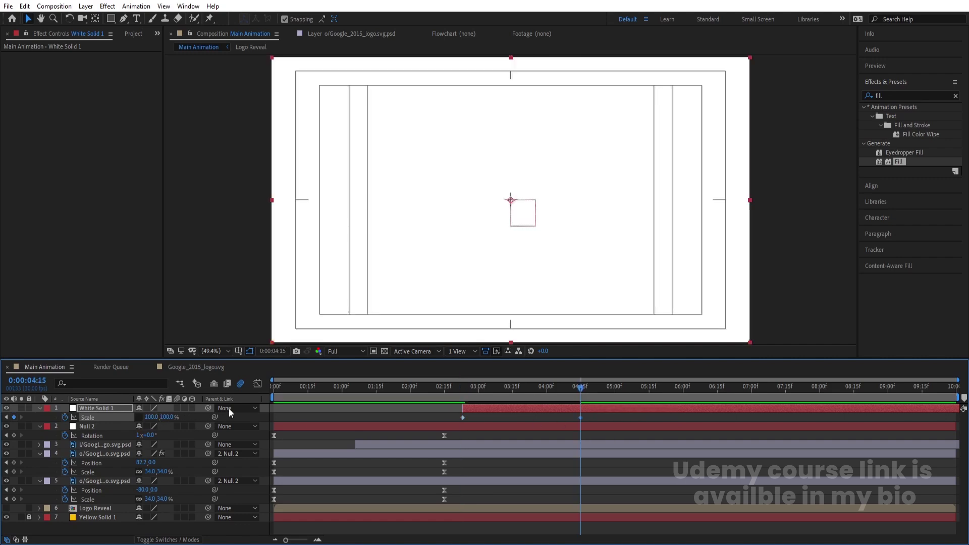
{"action": "left_click", "coordinate": [107, 453]}
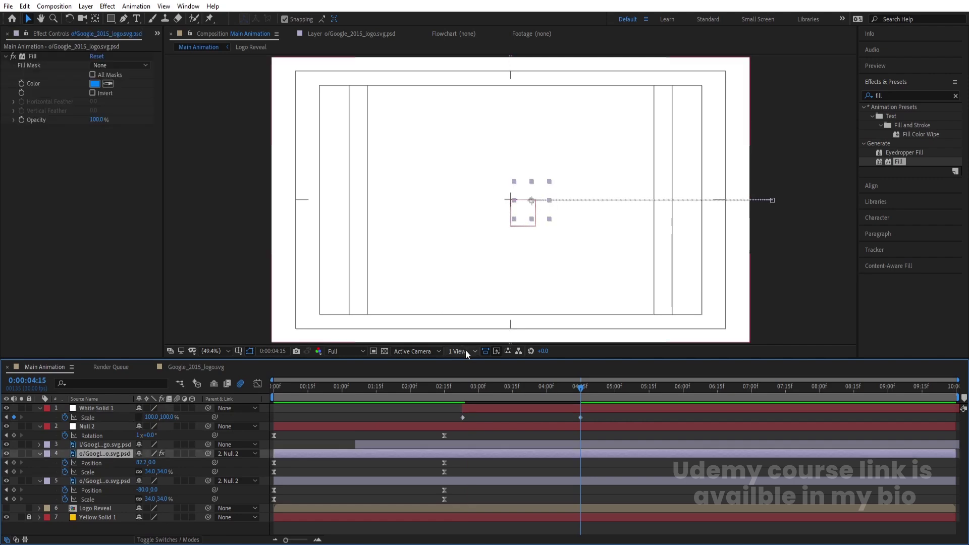
- Add position keyframes to both o layers at 0:00:02:23 to hold their current positions
{"action": "left_click_drag", "start_coordinate": [433, 390], "coordinate": [462, 399]}
{"action": "left_click", "coordinate": [13, 462]}
{"action": "left_click", "coordinate": [89, 482]}
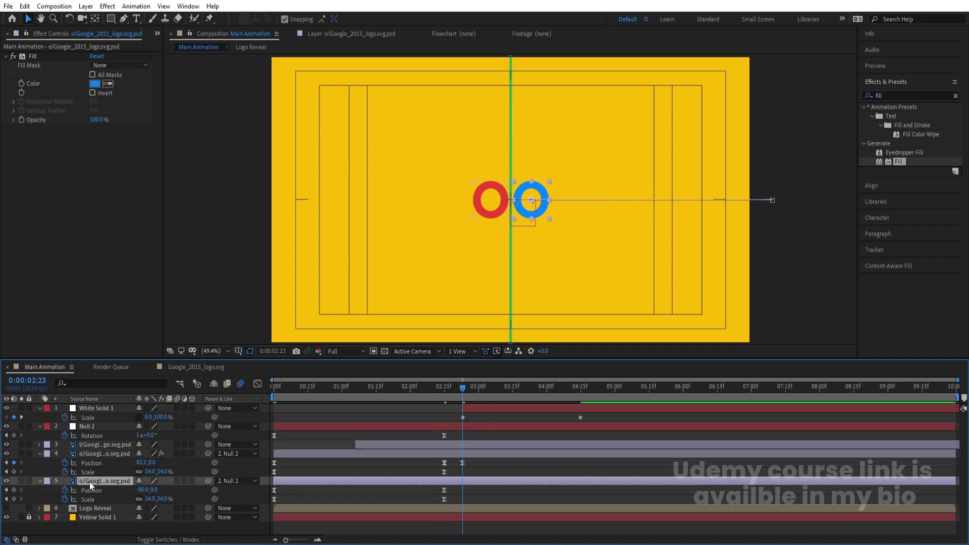
{"action": "left_click", "coordinate": [14, 489]}
- Keyframe the two o's at 0:00:04:15 just outside the frame, the red one past the left edge and the blue one past the right
{"action": "key", "text": "k"}
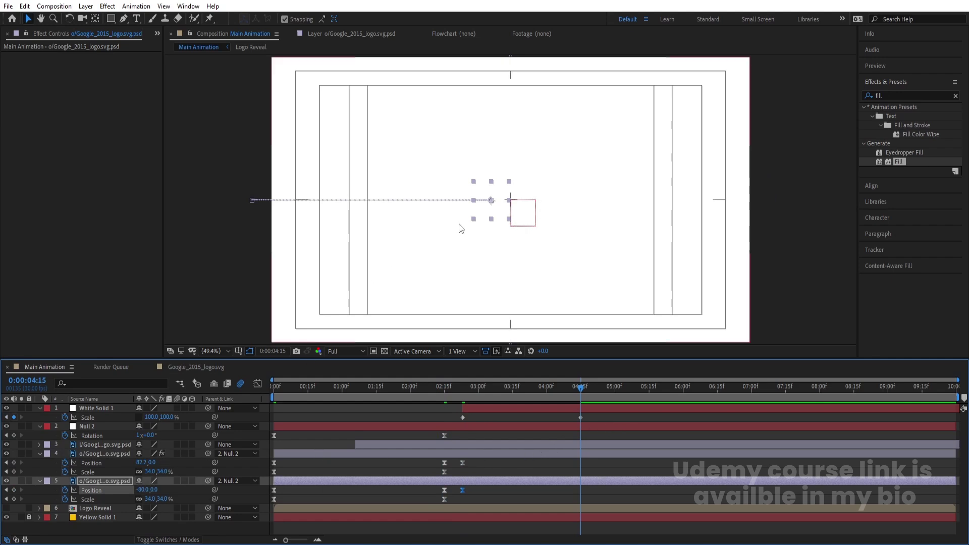
{"action": "left_click_drag", "start_coordinate": [471, 210], "coordinate": [245, 211]}
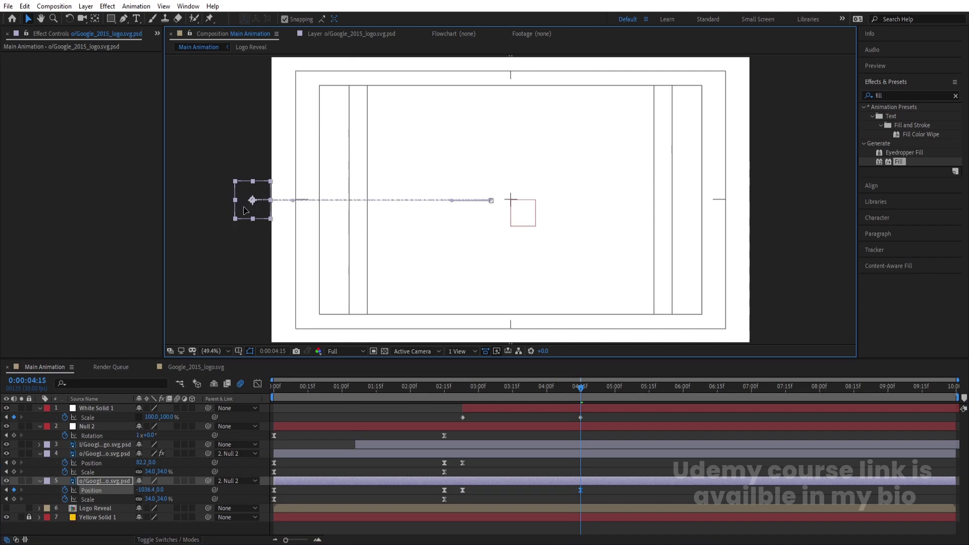
{"action": "left_click", "coordinate": [104, 453]}
{"action": "left_click_drag", "start_coordinate": [528, 226], "coordinate": [757, 233]}
- Apply Easy Ease to the white solid's scale keyframes and the o layers' new position keyframes, then preview the wipe
{"action": "left_click_drag", "start_coordinate": [461, 416], "coordinate": [613, 503]}
{"action": "key", "text": "j"}
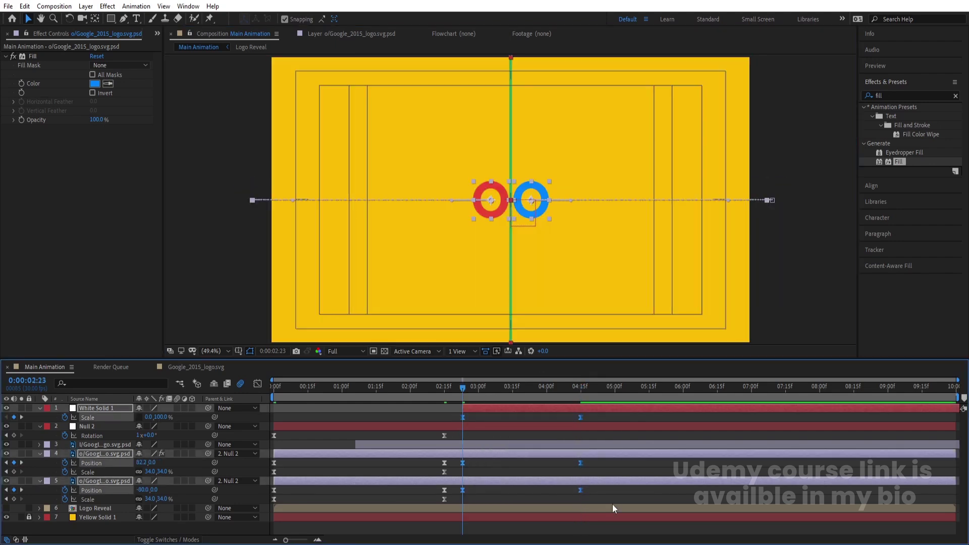
{"action": "left_click", "coordinate": [438, 385]}
{"action": "key", "text": "space"}
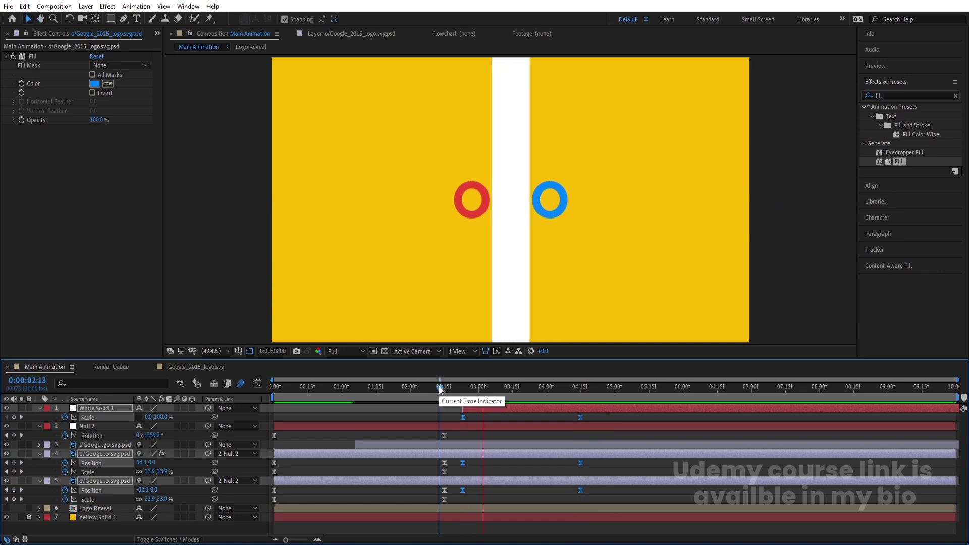
{"action": "key", "text": "space"}
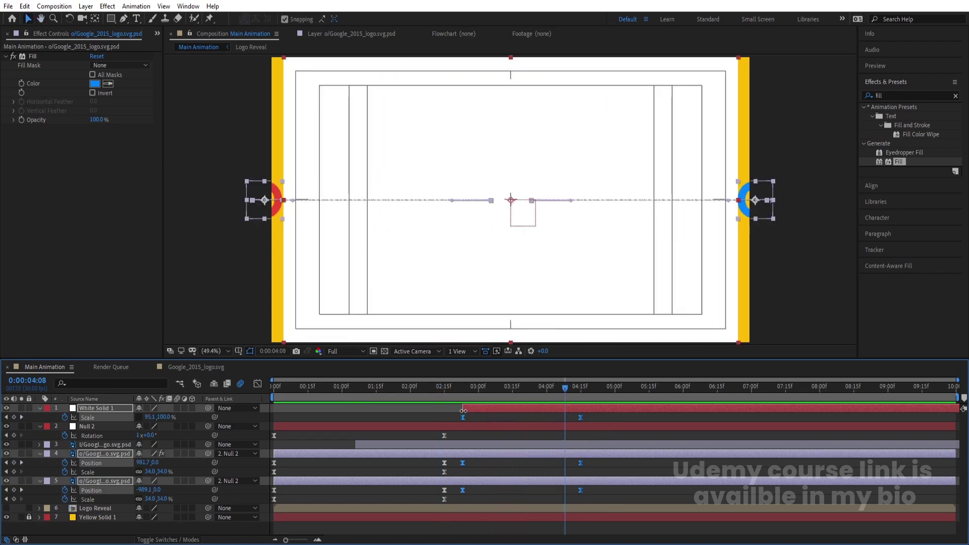
- Reshape the speed curves of the wipe and the o's so they peak early and slow down gradually, then preview
{"action": "left_click", "coordinate": [257, 384]}
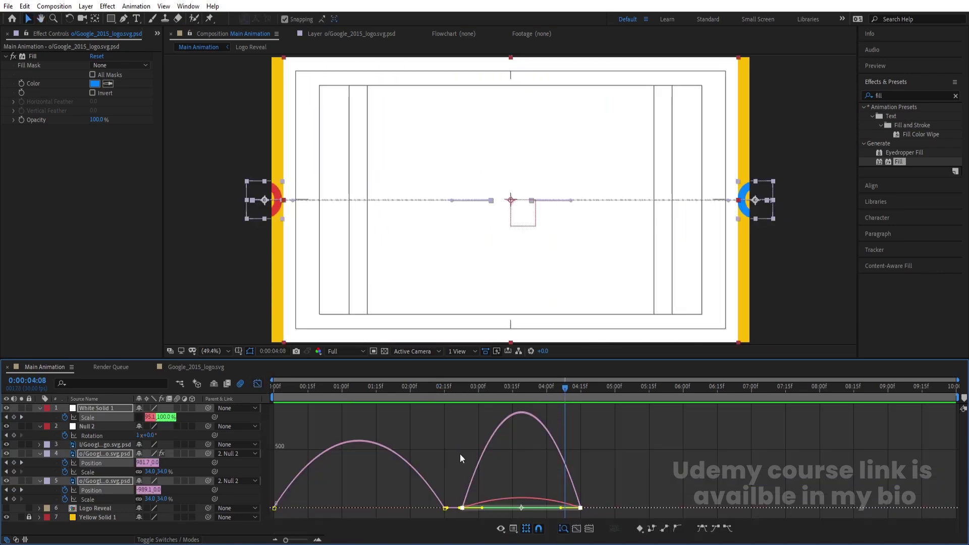
{"action": "left_click_drag", "start_coordinate": [627, 404], "coordinate": [470, 510]}
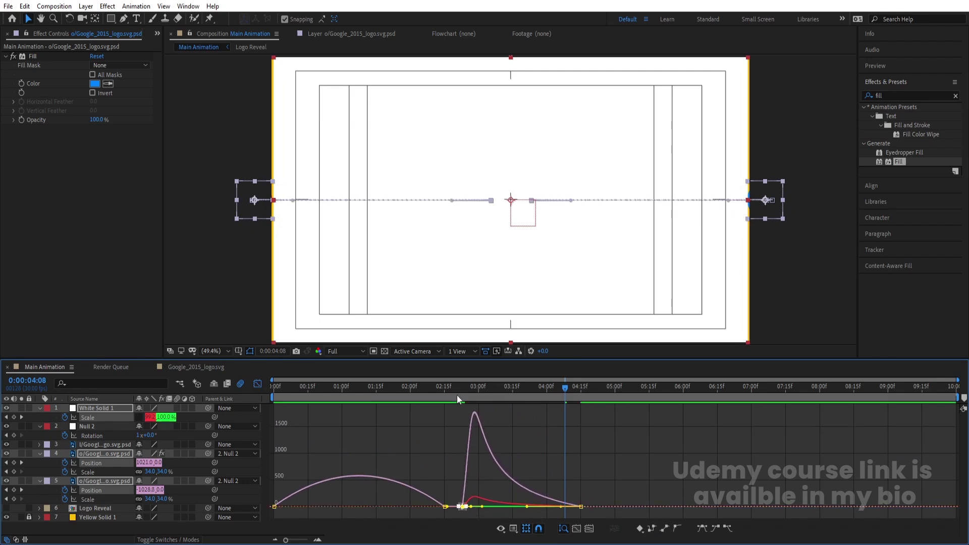
{"action": "left_click", "coordinate": [457, 395]}
{"action": "left_click_drag", "start_coordinate": [456, 395], "coordinate": [262, 393]}
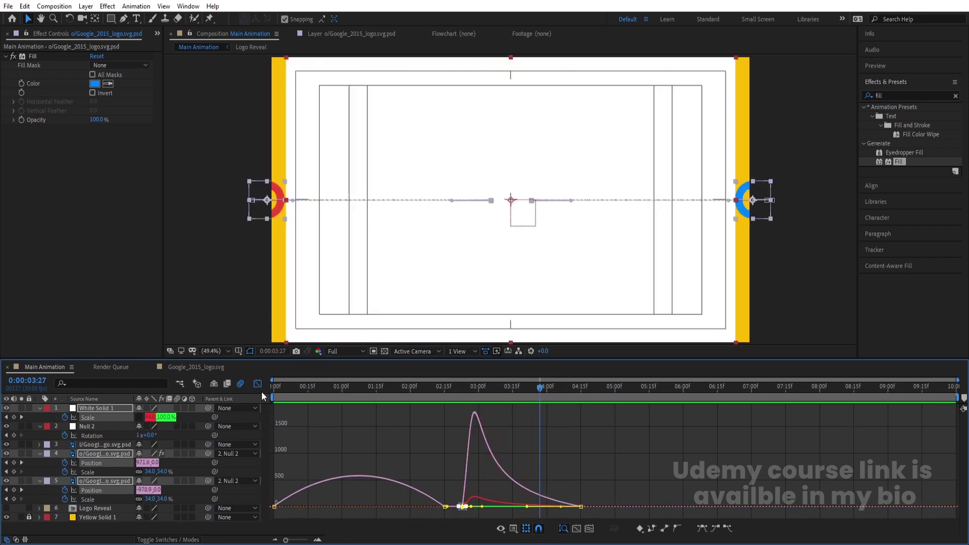
{"action": "left_click", "coordinate": [258, 384]}
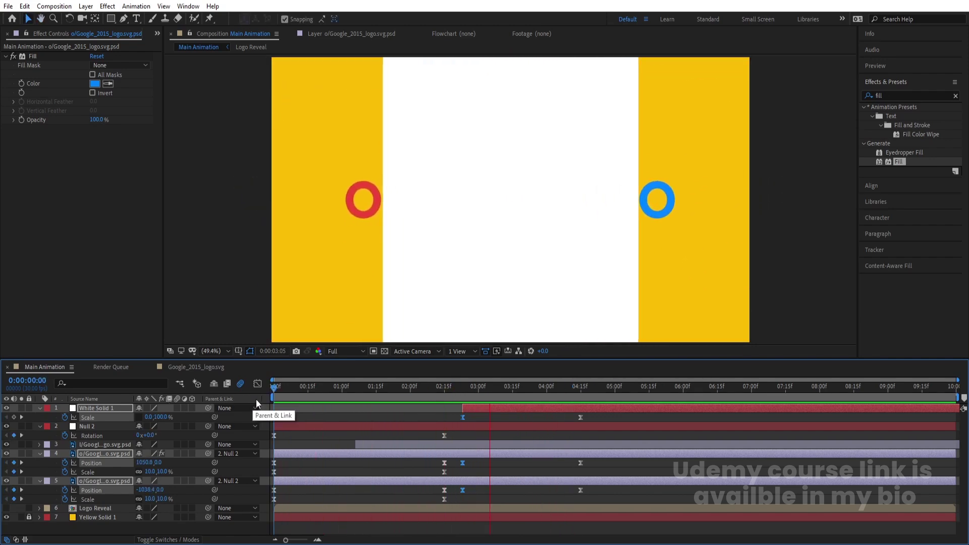
{"action": "key", "text": "space"}
- Collapse the layer properties, make Logo Reveal visible, and place it at the top of the stack starting around 0:00:02:24
{"action": "key", "text": "ctrl+a"}
{"action": "key", "text": "u"}
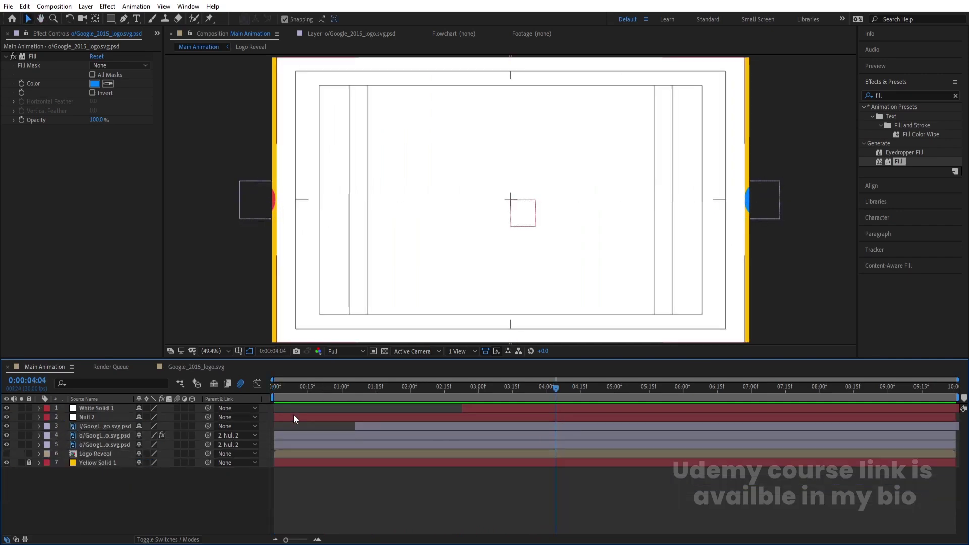
{"action": "left_click", "coordinate": [471, 393]}
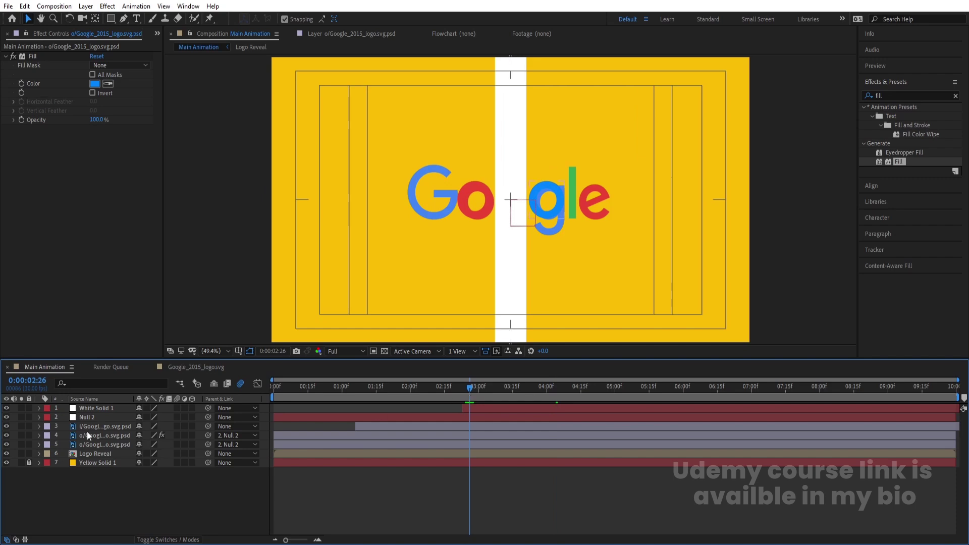
{"action": "left_click_drag", "start_coordinate": [92, 452], "coordinate": [97, 407]}
{"action": "left_click_drag", "start_coordinate": [310, 410], "coordinate": [464, 393]}
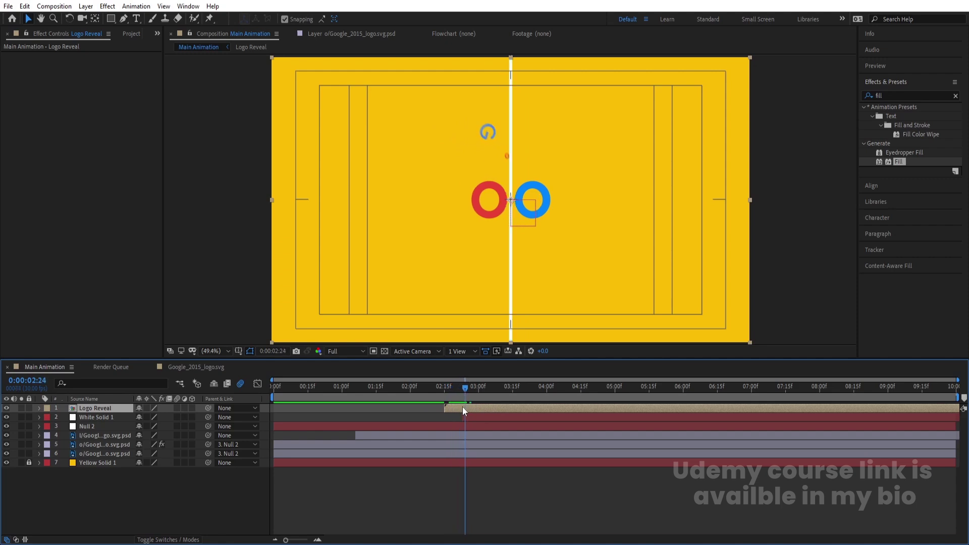
- Preview the Main Animation composition from the wipe and from the beginning to check the logo reveal's timing
{"action": "key", "text": "space"}
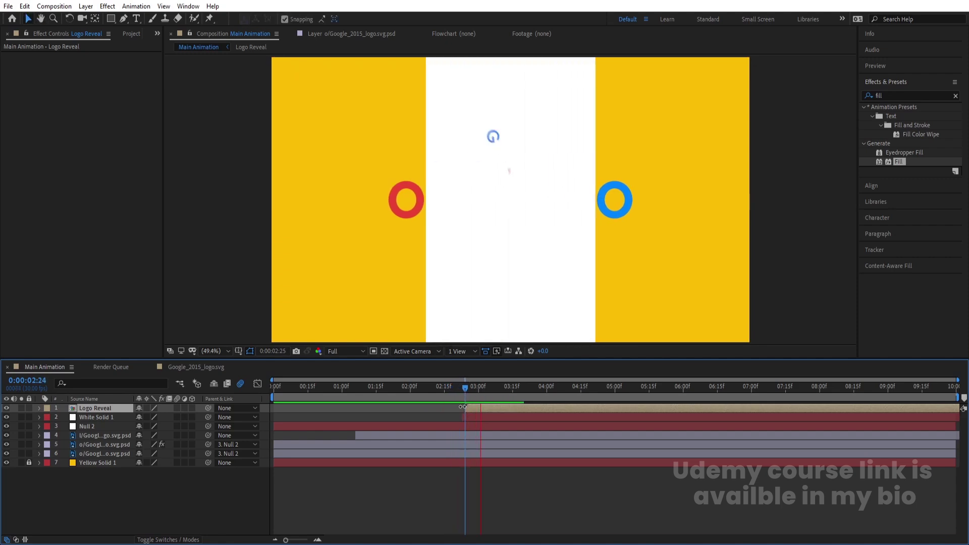
{"action": "key", "text": "space"}
{"action": "key", "text": "Home"}
{"action": "key", "text": "space"}
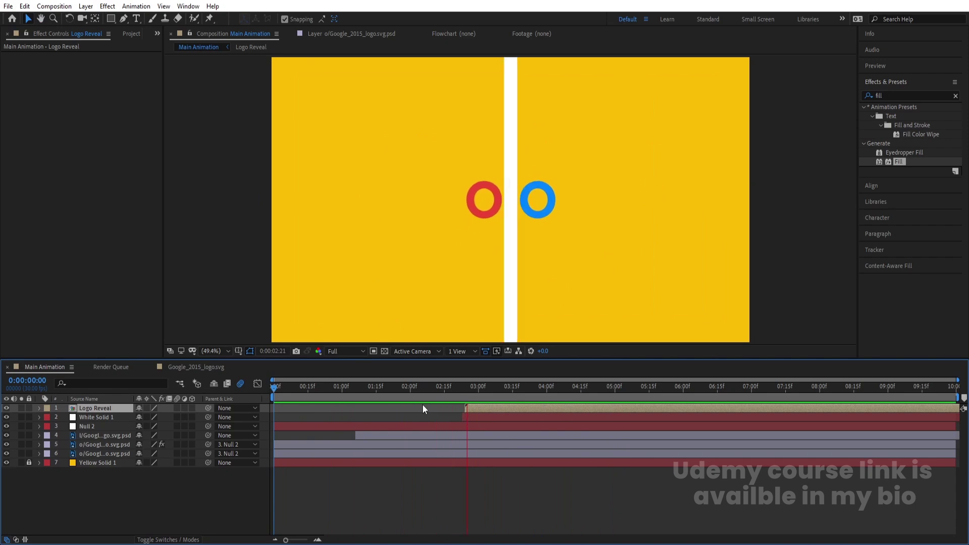
{"action": "key", "text": "space"}
{"action": "key", "text": "space"}
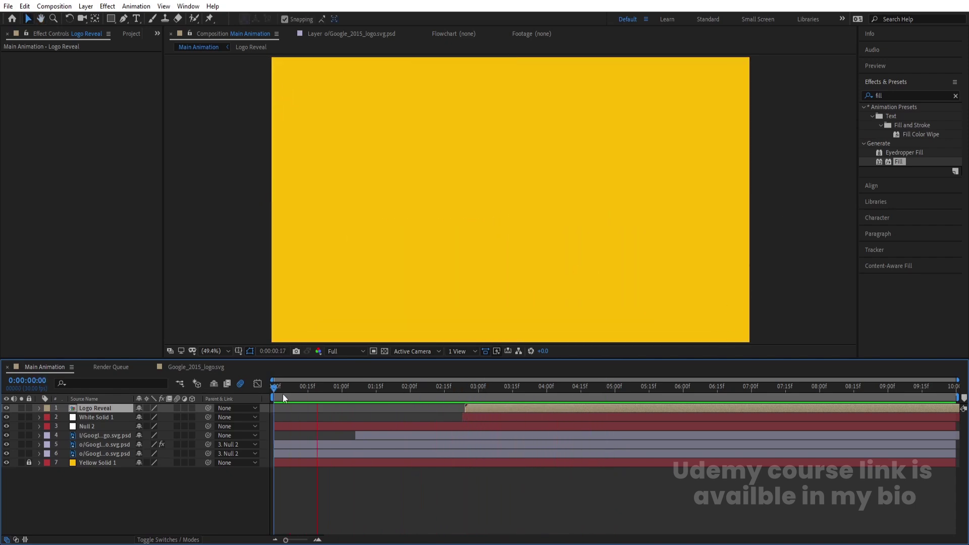
{"action": "key", "text": "space"}
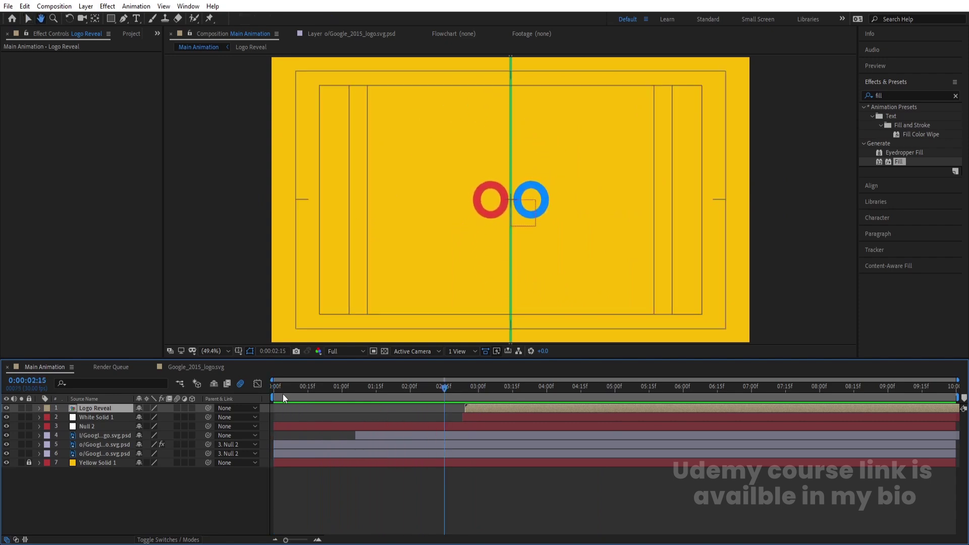
- At 0:00:01:01, draw a curved Pen tool path from beside the blue o up and around to just above the frame's centre
{"action": "left_click_drag", "start_coordinate": [366, 386], "coordinate": [326, 390]}
{"action": "mouse_move", "coordinate": [344, 391]}
{"action": "left_mouse_down"}
{"action": "mouse_move", "coordinate": [389, 392]}
{"action": "mouse_move", "coordinate": [344, 400]}
{"action": "left_mouse_up"}
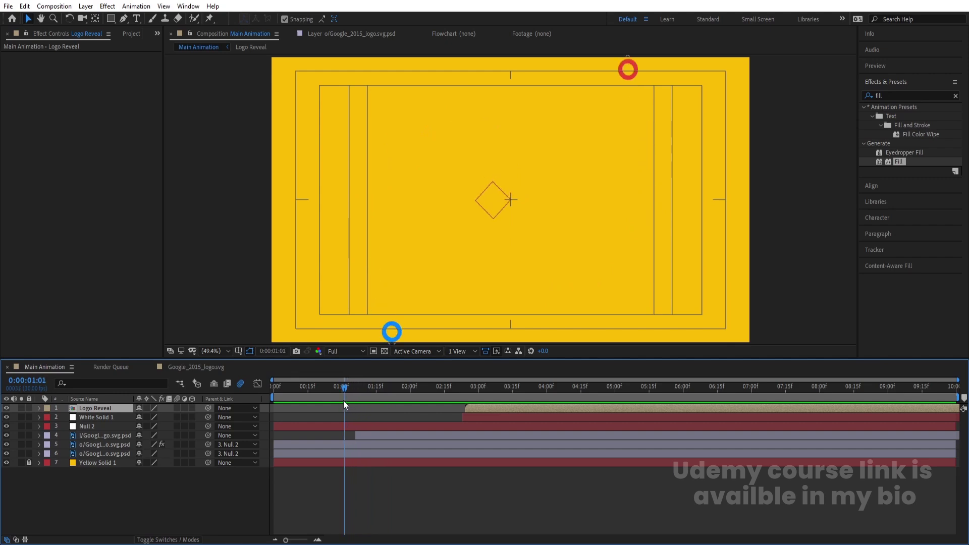
{"action": "left_click", "coordinate": [123, 19]}
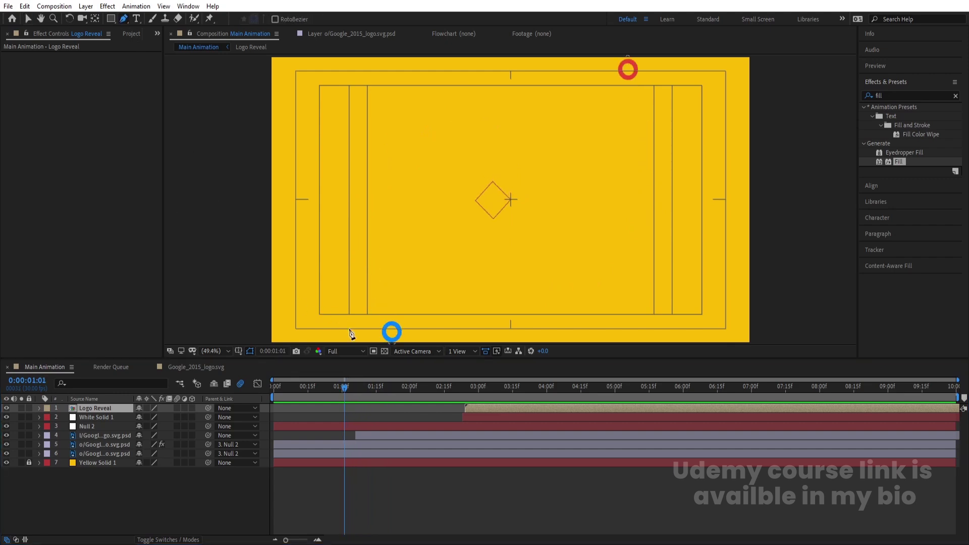
{"action": "left_click", "coordinate": [378, 337]}
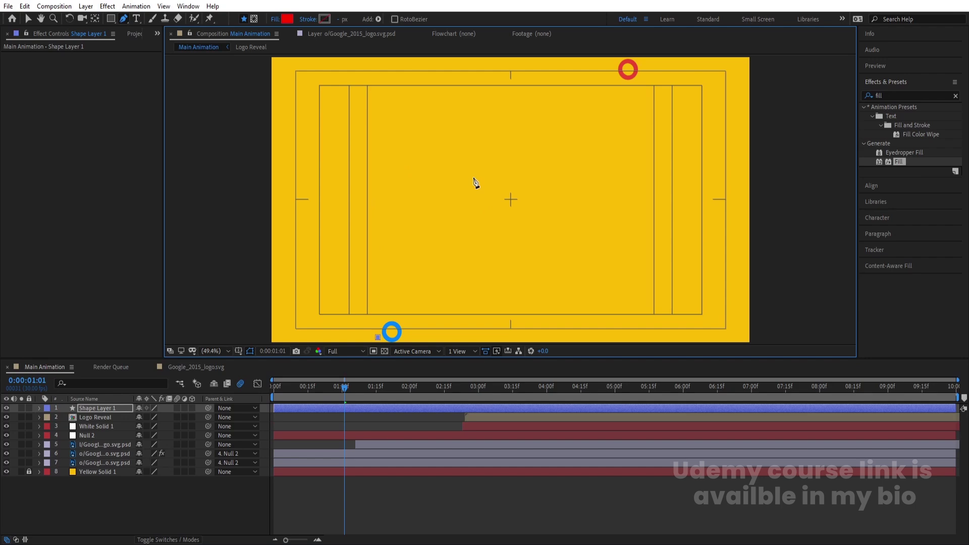
{"action": "left_click_drag", "start_coordinate": [510, 132], "coordinate": [776, 231]}
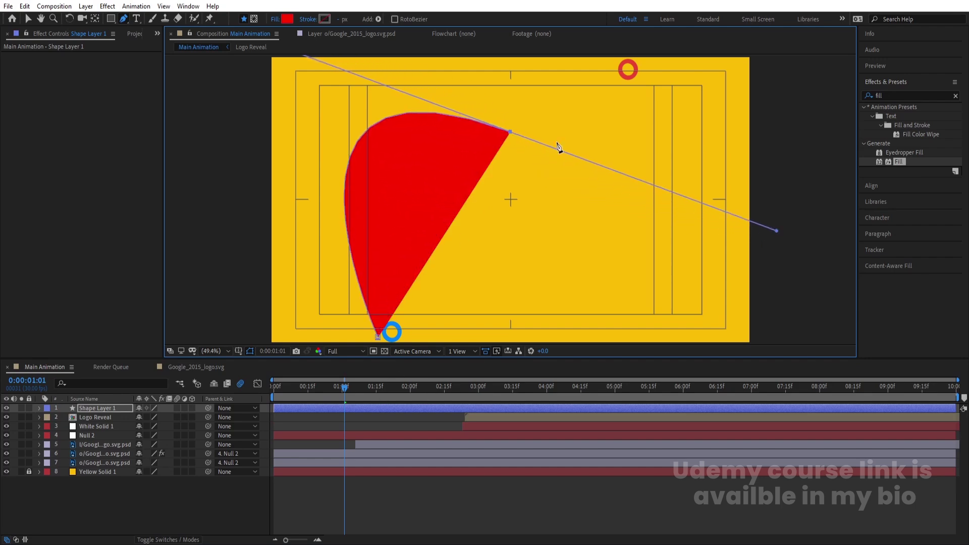
- Set the curved shape's fill to none and give it a white stroke 14 px wide
{"action": "left_click", "coordinate": [275, 20]}
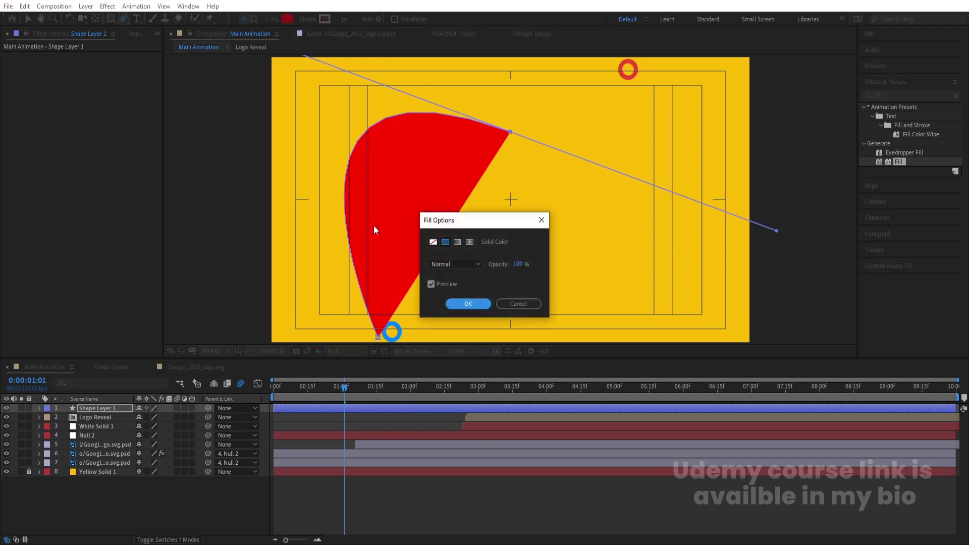
{"action": "left_click", "coordinate": [433, 242]}
{"action": "left_click", "coordinate": [460, 302]}
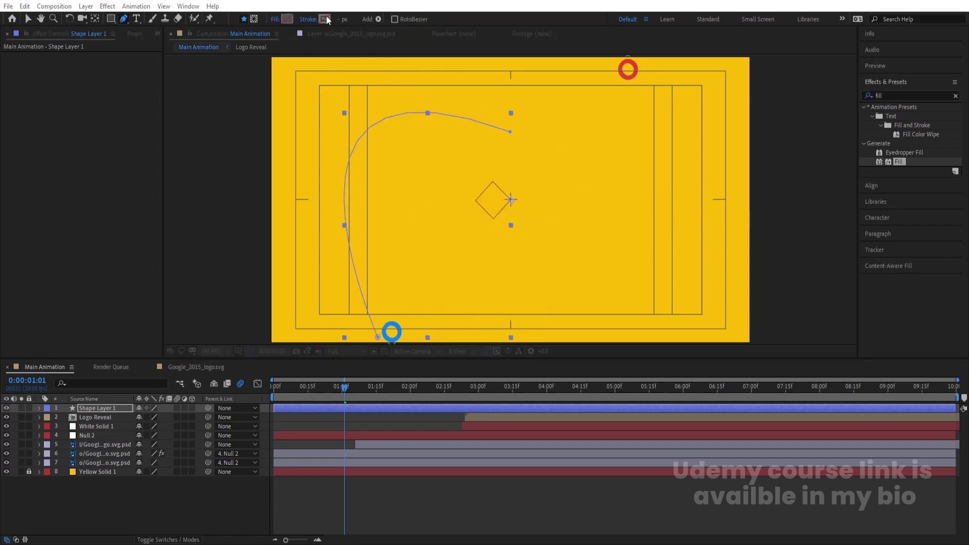
{"action": "left_click", "coordinate": [326, 20]}
{"action": "left_click_drag", "start_coordinate": [183, 288], "coordinate": [86, 173]}
{"action": "key", "text": "Return"}
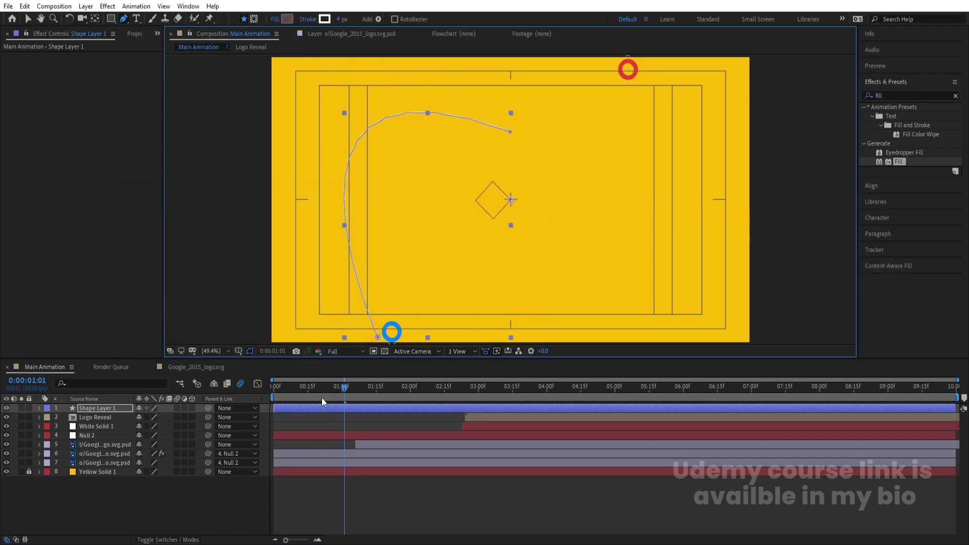
{"action": "left_click_drag", "start_coordinate": [342, 19], "coordinate": [349, 19]}
- Check the o's motion against the curve and start Shape Layer 1 at 0:00:01:04
{"action": "key", "text": "space"}
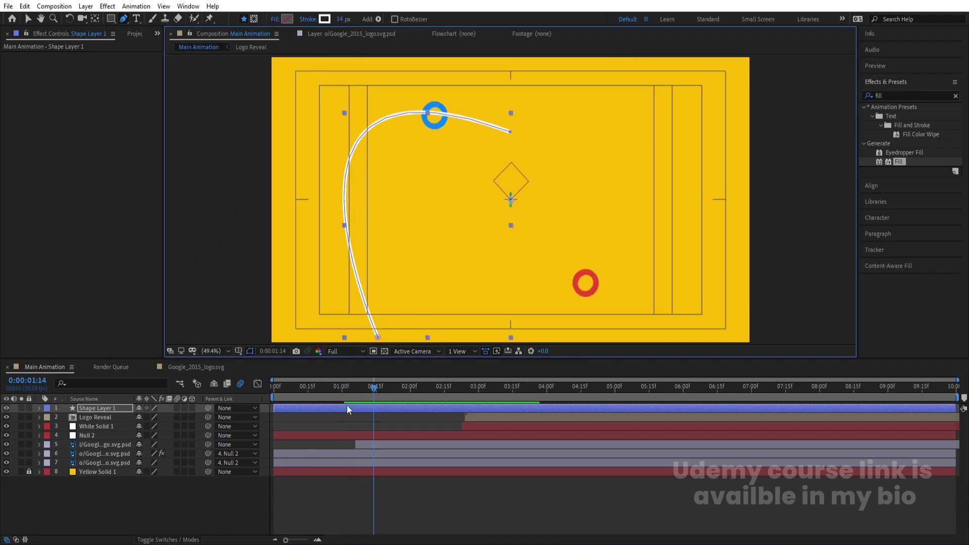
{"action": "left_click_drag", "start_coordinate": [362, 396], "coordinate": [351, 391]}
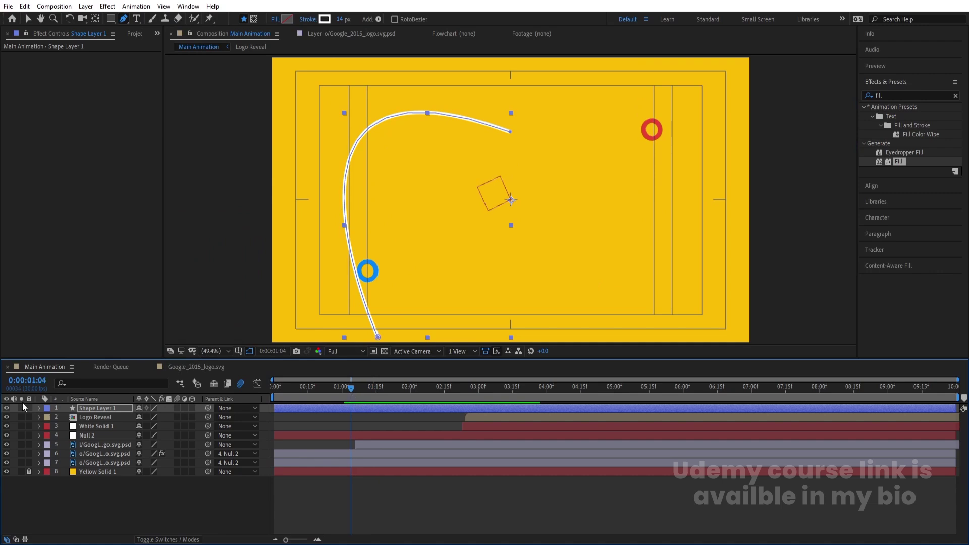
{"action": "key", "text": "["}
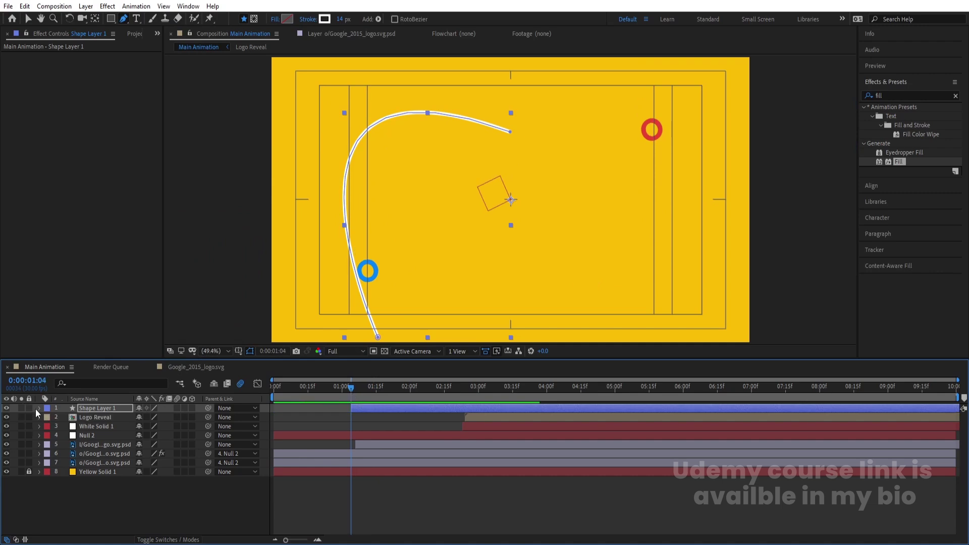
- Add Trim Paths to Shape Layer 1 and keyframe both Start and End at 0% at 0:00:01:04
{"action": "left_click", "coordinate": [39, 407]}
{"action": "left_click", "coordinate": [197, 418]}
{"action": "left_click", "coordinate": [232, 359]}
{"action": "left_click", "coordinate": [65, 445]}
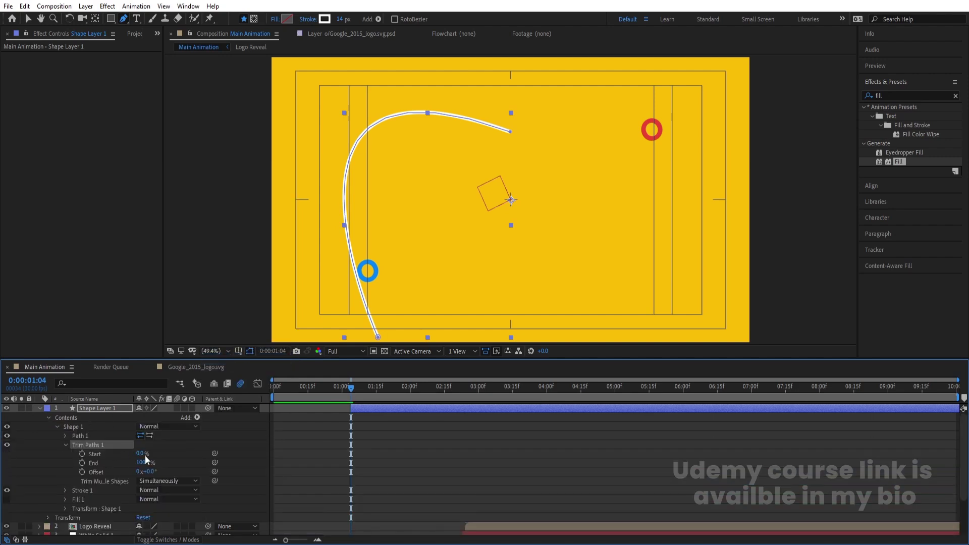
{"action": "left_click_drag", "start_coordinate": [143, 462], "coordinate": [89, 457]}
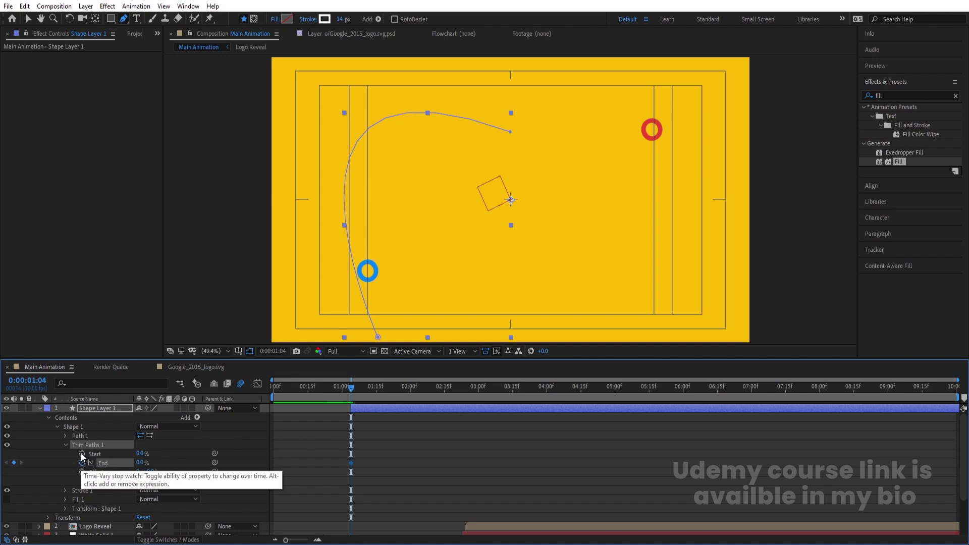
{"action": "left_click", "coordinate": [82, 454]}
- Keyframe the Trim Paths Start and End values to 100% at 0:00:02:15
{"action": "left_click", "coordinate": [444, 389]}
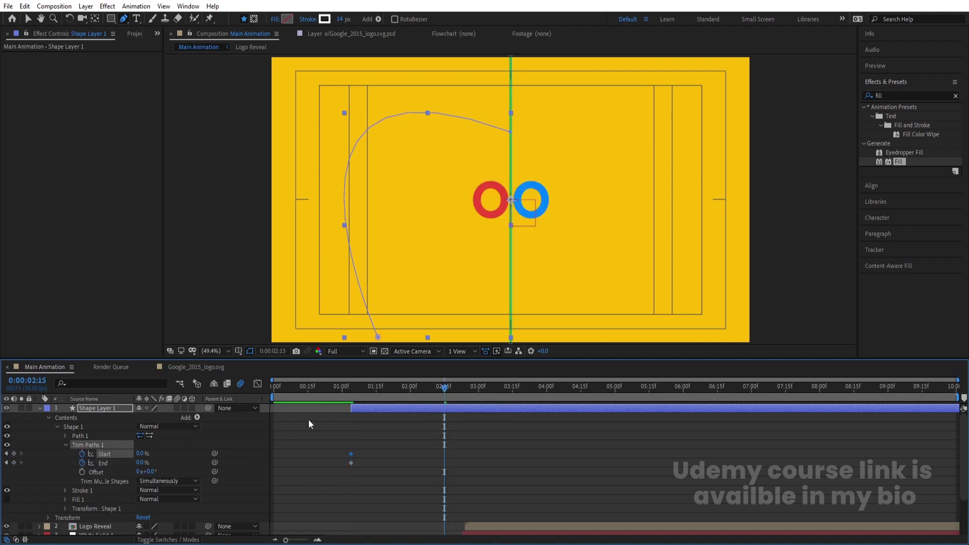
{"action": "left_click", "coordinate": [141, 453]}
{"action": "type", "text": "100"}
{"action": "key", "text": "Return"}
{"action": "mouse_move", "coordinate": [141, 463]}
{"action": "left_mouse_down"}
{"action": "mouse_move", "coordinate": [336, 470]}
{"action": "mouse_move", "coordinate": [458, 456]}
{"action": "left_mouse_up"}
- Shift both Trim Paths Start keyframes about 4 frames behind the End keyframes and preview the line
{"action": "left_click_drag", "start_coordinate": [350, 453], "coordinate": [360, 453]}
{"action": "left_click", "coordinate": [306, 396]}
{"action": "key", "text": "space"}
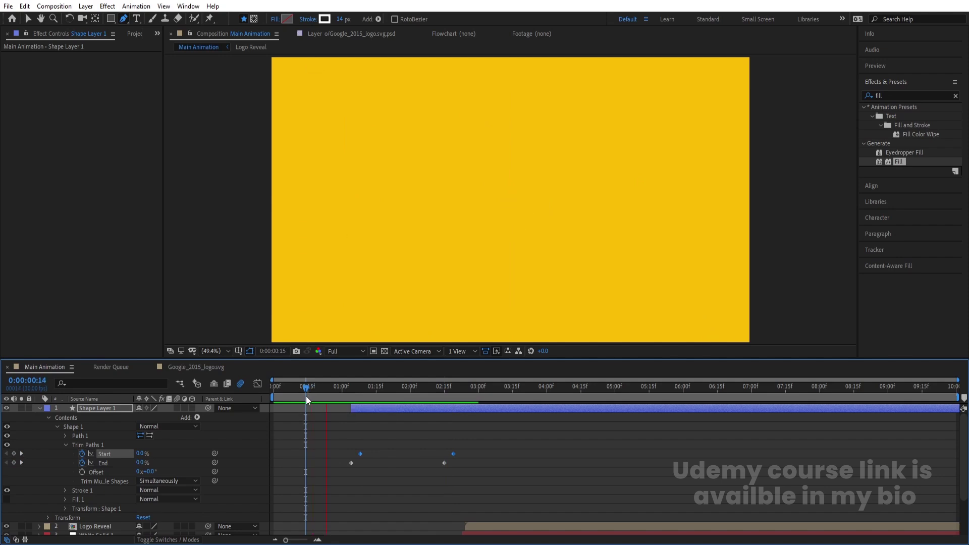
{"action": "key", "text": "space"}
- Move the final Trim Paths keyframes earlier, Start to about 0:00:01:26 and End to about 0:00:01:22, and preview the faster line
{"action": "left_click_drag", "start_coordinate": [426, 439], "coordinate": [401, 452]}
{"action": "left_click", "coordinate": [311, 395]}
{"action": "key", "text": "space"}
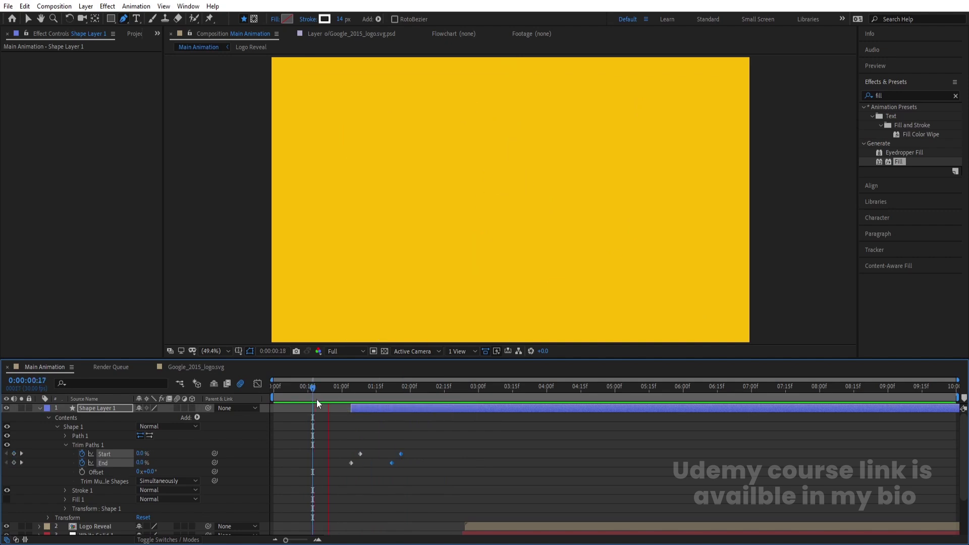
{"action": "key", "text": "Home"}
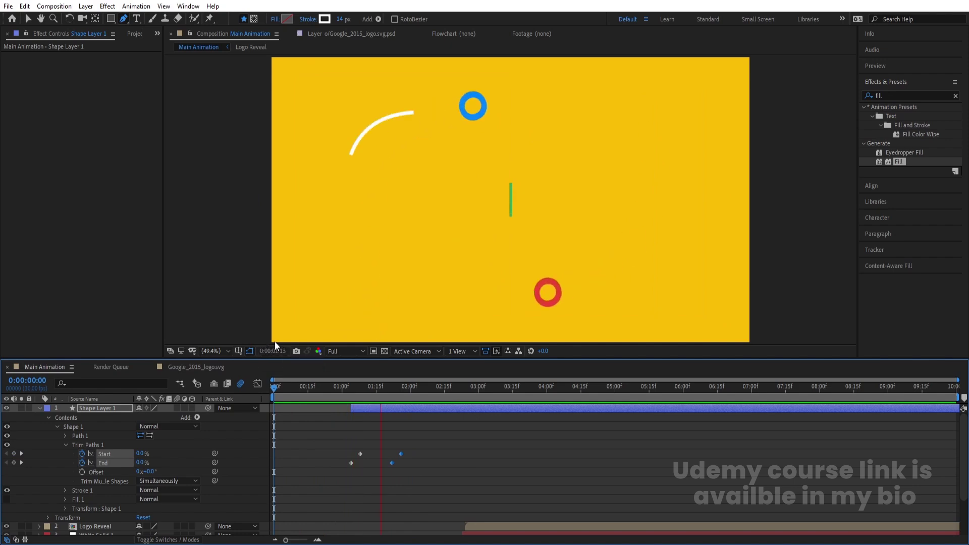
- Set the curved line's stroke width to 5 px and preview the animation from the beginning
{"action": "left_click", "coordinate": [340, 20]}
{"action": "type", "text": "5"}
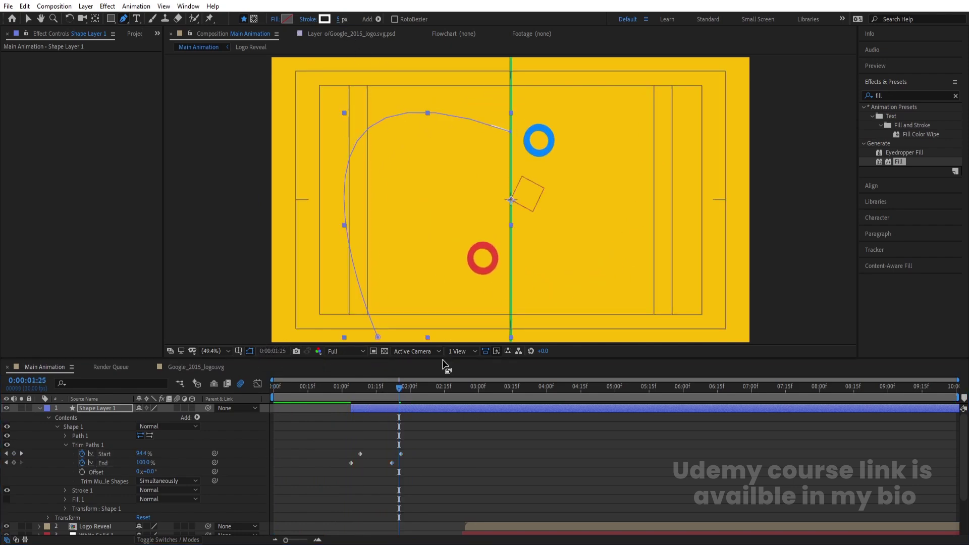
{"action": "left_click", "coordinate": [435, 432]}
{"action": "key", "text": "Home"}
{"action": "key", "text": "space"}
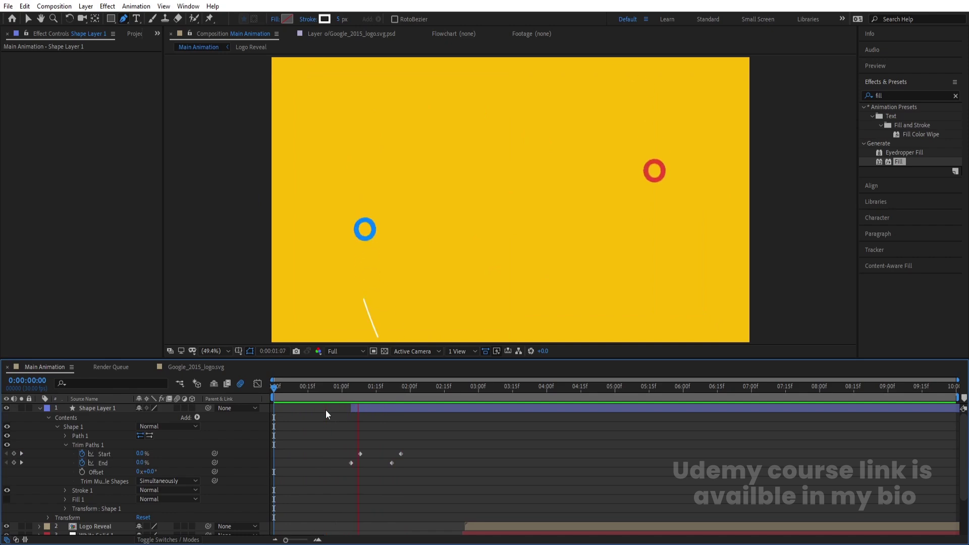
- Duplicate the curved line layer, flip the copy horizontally by setting its X scale to -100%, and preview it
{"action": "key", "text": "g"}
{"action": "left_click", "coordinate": [395, 407]}
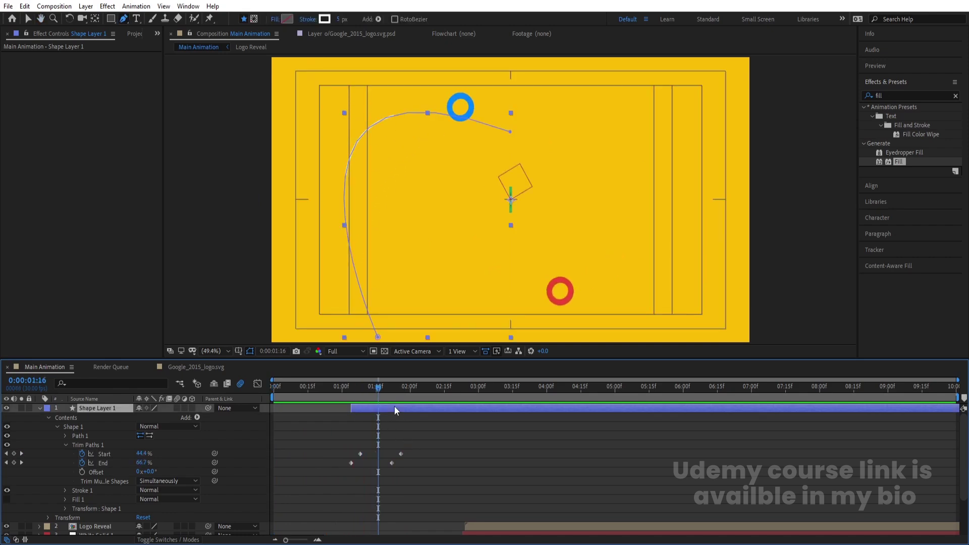
{"action": "key", "text": "ctrl+d"}
{"action": "key", "text": "r"}
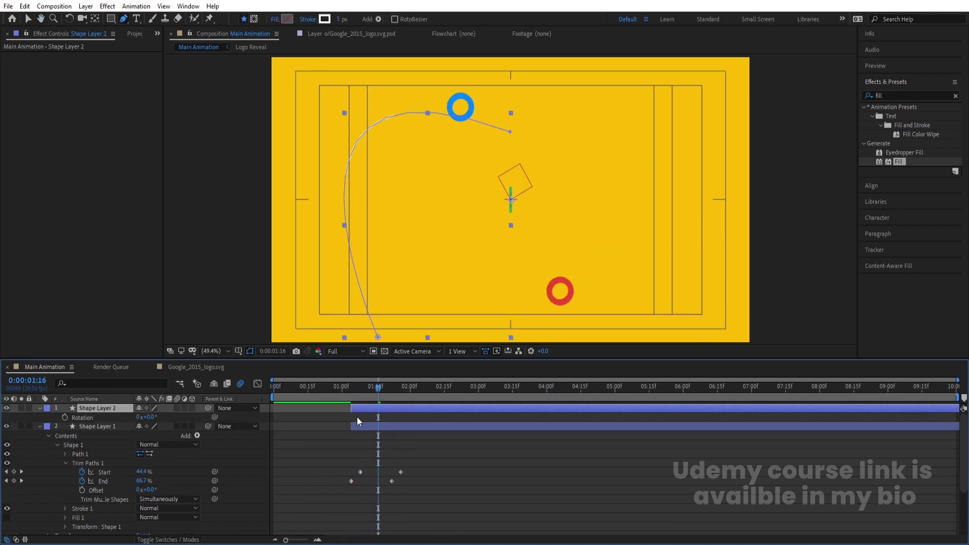
{"action": "key", "text": "s"}
{"action": "left_click", "coordinate": [147, 417]}
{"action": "key", "text": "Return"}
{"action": "key", "text": "space"}
{"action": "key", "text": "space"}
- Set the copied line's Y scale to -100% as well and preview the mirrored pair of curves
{"action": "left_click", "coordinate": [165, 417]}
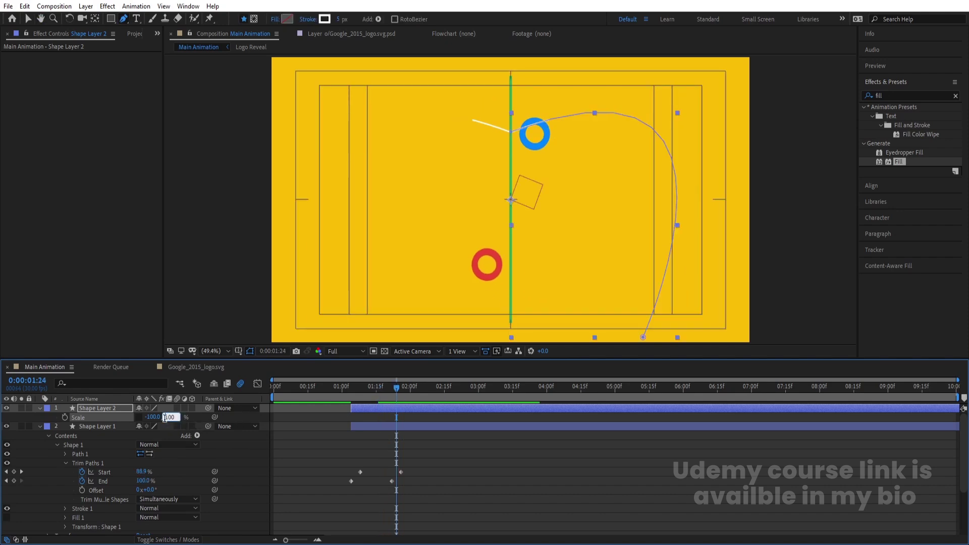
{"action": "type", "text": "-100"}
{"action": "key", "text": "Return"}
{"action": "left_click_drag", "start_coordinate": [386, 401], "coordinate": [322, 399]}
{"action": "key", "text": "space"}
{"action": "key", "text": "space"}
{"action": "mouse_move", "coordinate": [374, 389]}
{"action": "left_mouse_down"}
{"action": "mouse_move", "coordinate": [359, 396]}
{"action": "mouse_move", "coordinate": [369, 396]}
{"action": "left_mouse_up"}
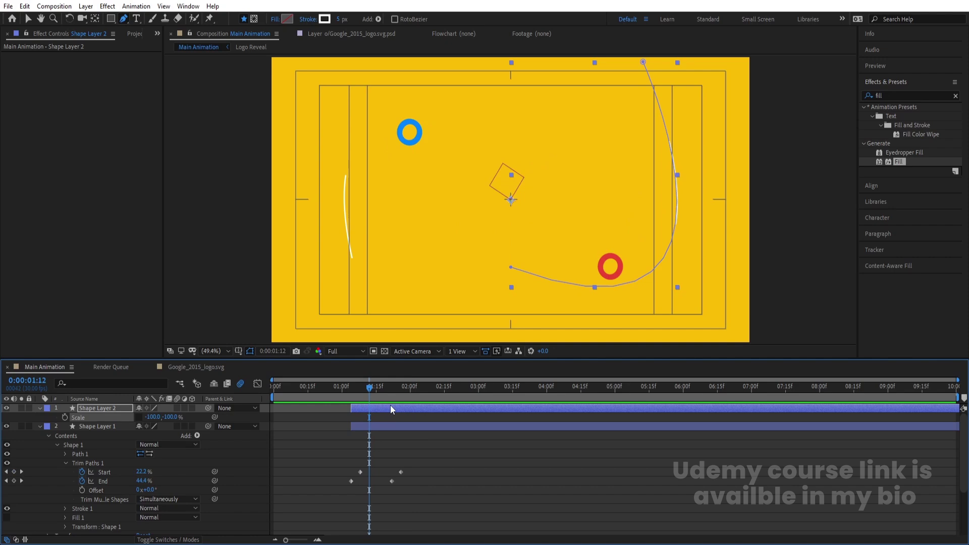
- Set the copied curved line's stroke colour to red EA4335 by sampling the red o
{"action": "left_click", "coordinate": [325, 19]}
{"action": "left_click", "coordinate": [322, 269]}
{"action": "left_click", "coordinate": [603, 266]}
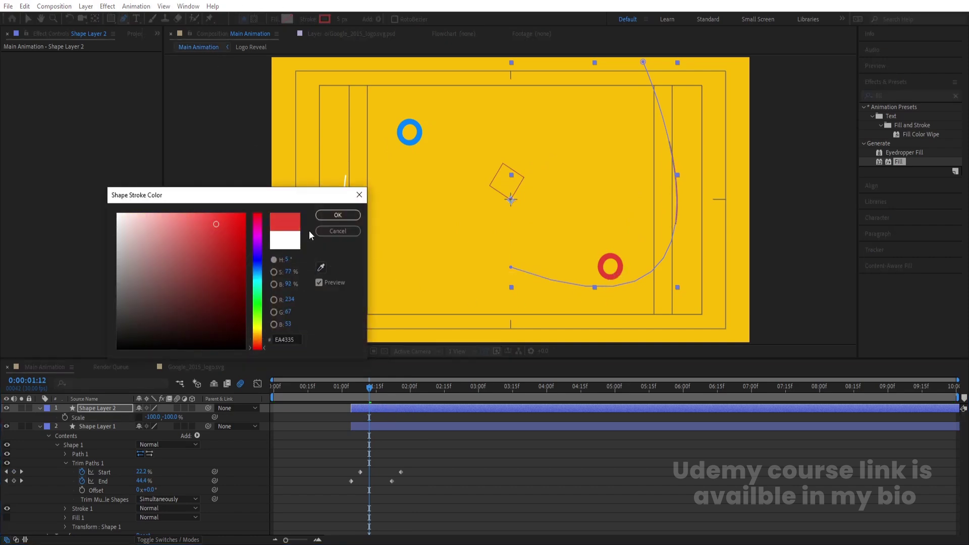
{"action": "left_click", "coordinate": [337, 215]}
- Set the original curved line's stroke colour to blue 0084FF by sampling the blue o
{"action": "left_click", "coordinate": [380, 426]}
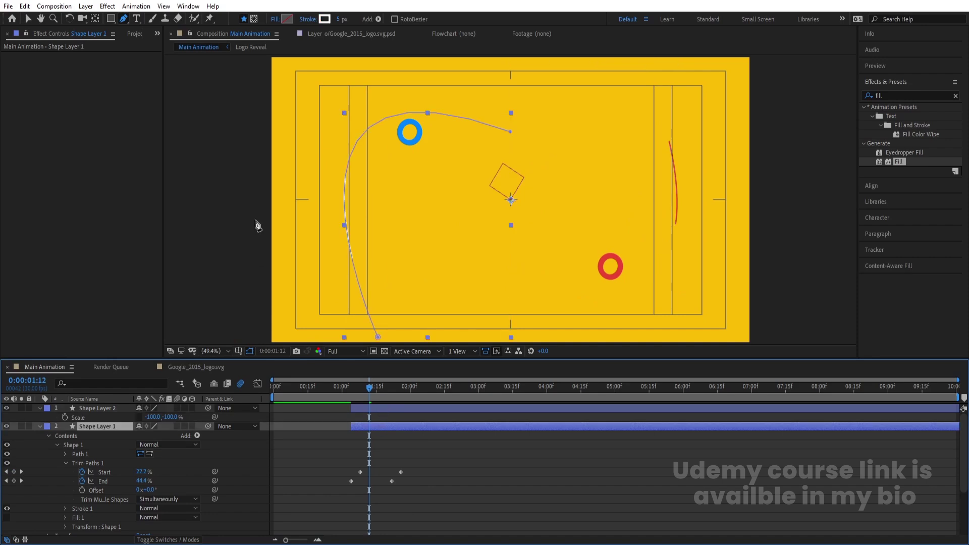
{"action": "key", "text": "Num_Lock"}
{"action": "left_click", "coordinate": [325, 19]}
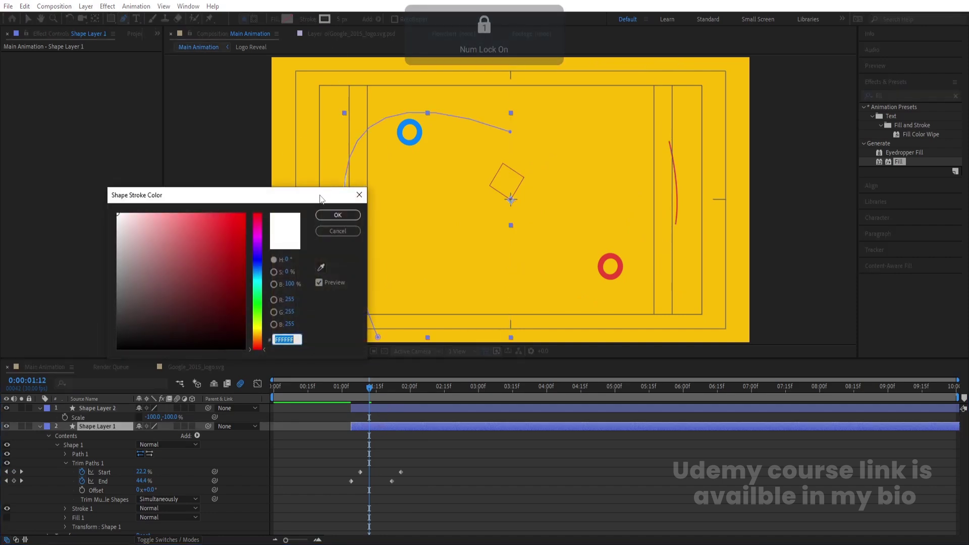
{"action": "left_click", "coordinate": [321, 267]}
{"action": "left_click", "coordinate": [415, 141]}
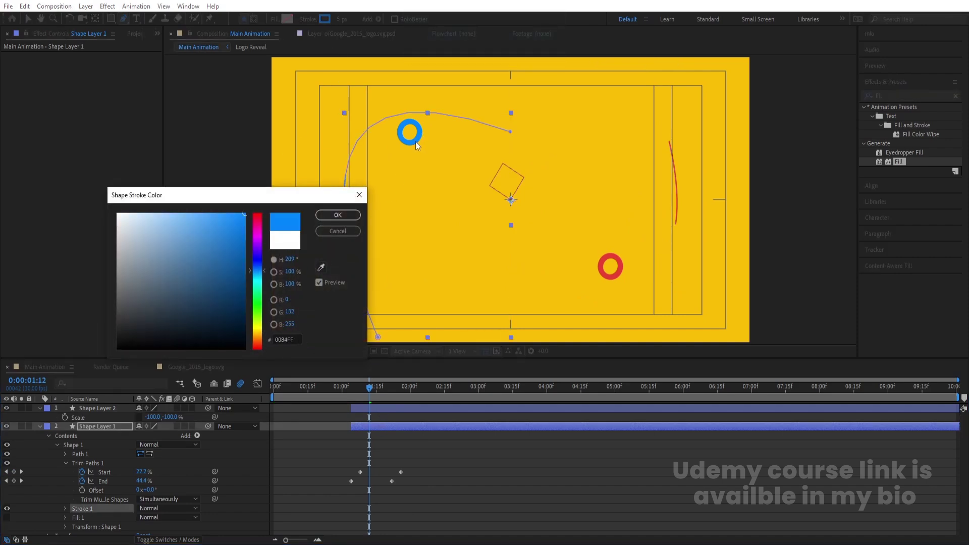
{"action": "left_click", "coordinate": [325, 217]}
- Collapse all layer properties and preview the intro with the red and blue curved lines
{"action": "left_click", "coordinate": [301, 412]}
{"action": "key", "text": "u"}
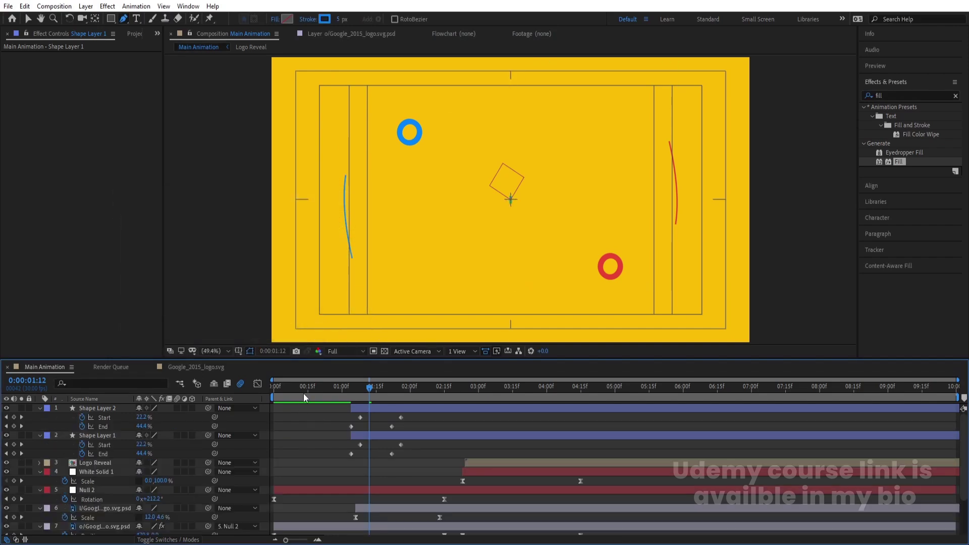
{"action": "key", "text": "u"}
{"action": "key", "text": "Home"}
{"action": "key", "text": "space"}
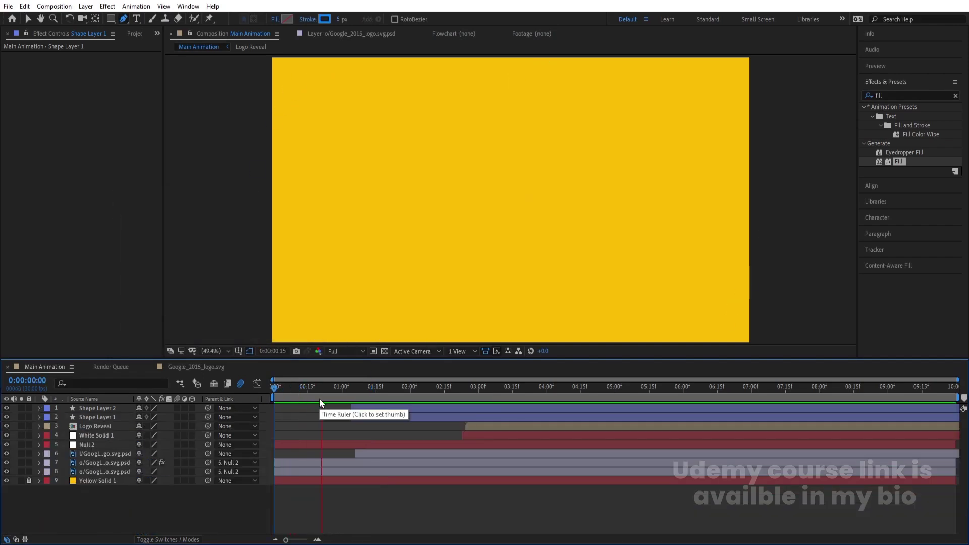
{"action": "key", "text": "space"}
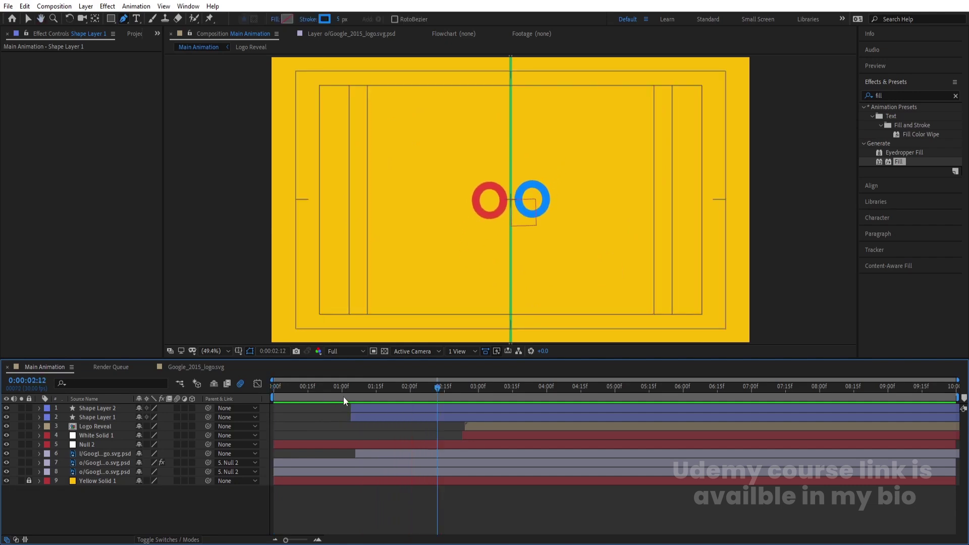
{"action": "key", "text": "Home"}
{"action": "key", "text": "space"}
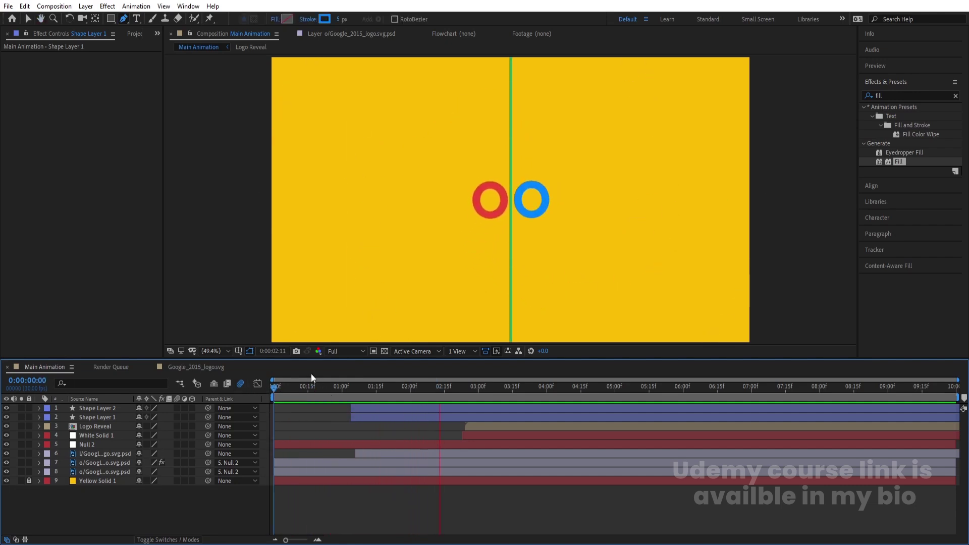
{"action": "left_click", "coordinate": [321, 387]}
{"action": "key", "text": "space"}
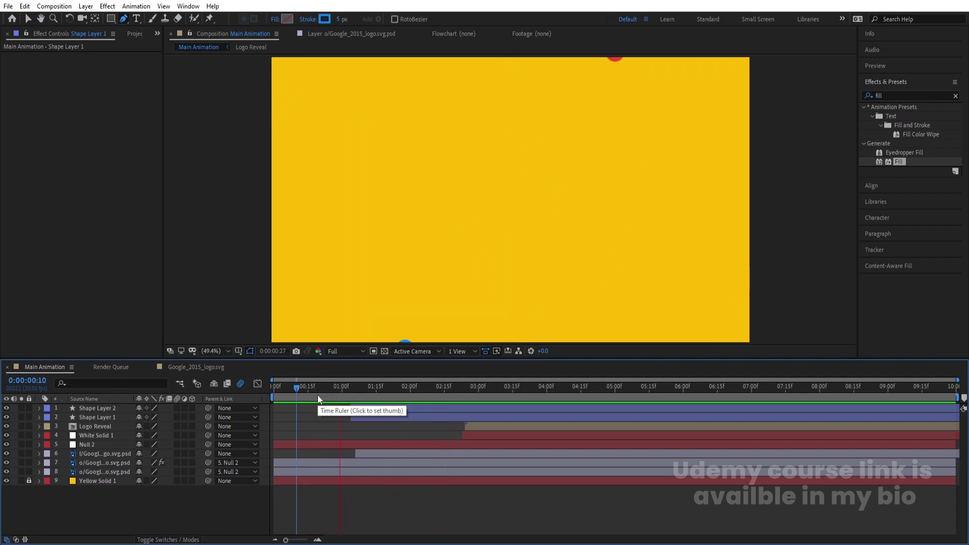
{"action": "key", "text": "space"}
{"action": "key", "text": "space"}
{"action": "key", "text": "space"}
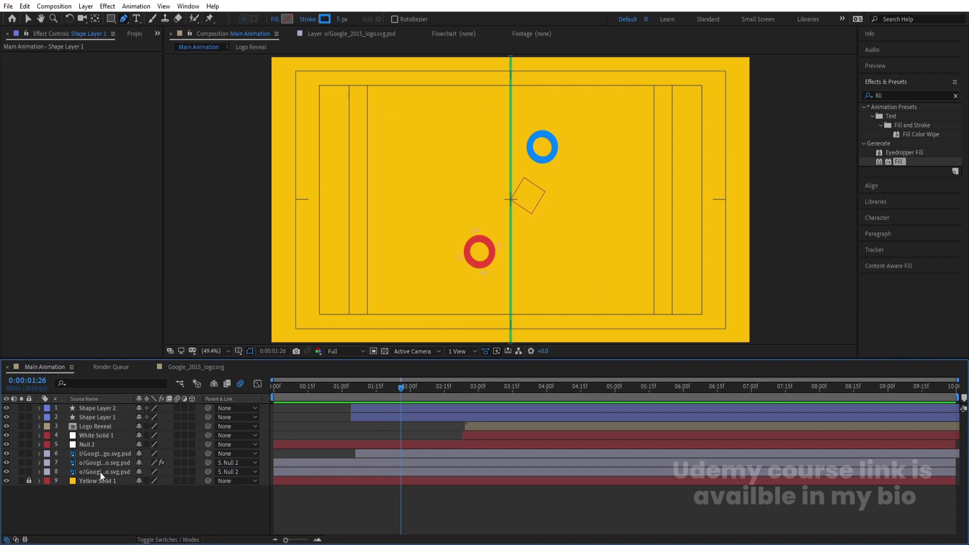
- Pre-compose the two o layers together with Null 2, keeping the name Pre-comp 1
{"action": "left_click", "coordinate": [100, 472]}
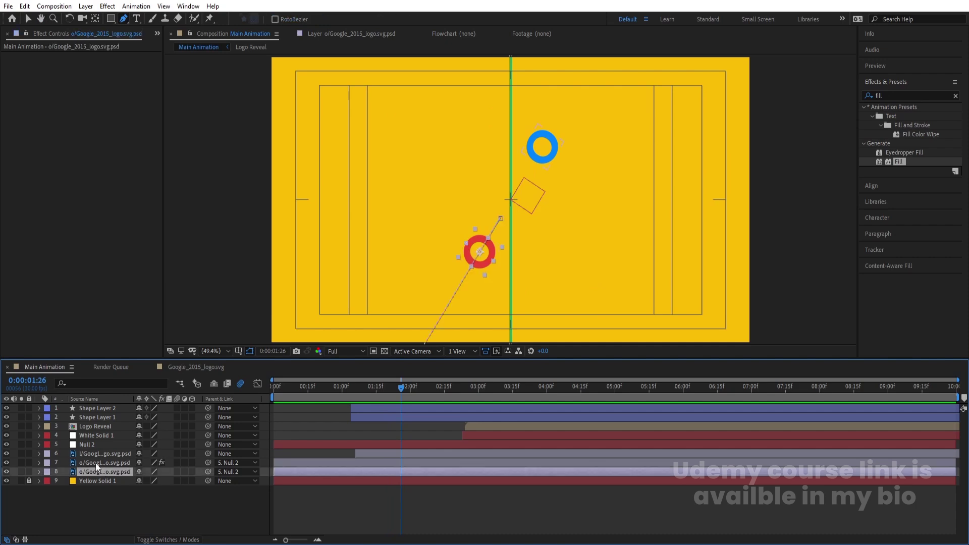
{"action": "left_click", "coordinate": [95, 462], "text": "shift"}
{"action": "left_click", "coordinate": [96, 444], "text": "ctrl"}
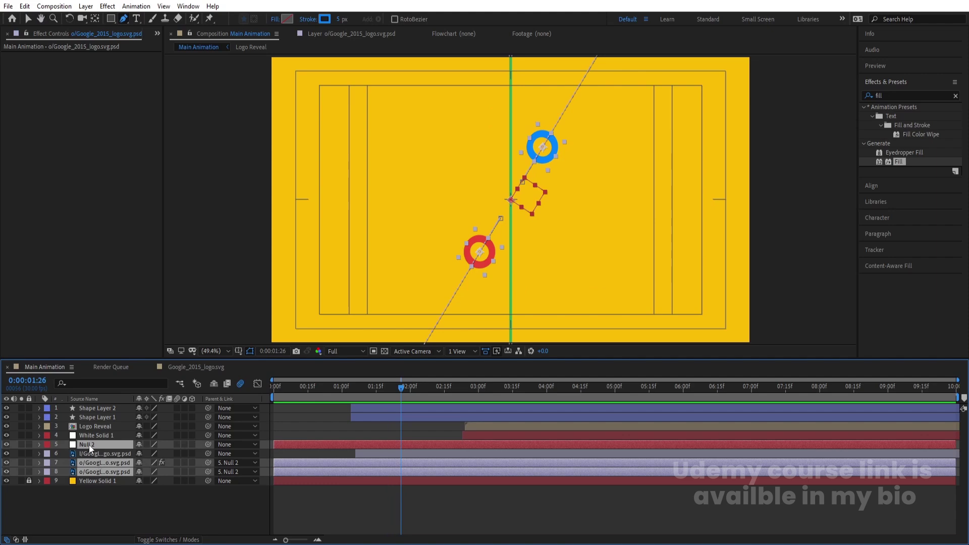
{"action": "key", "text": "ctrl+shift+c"}
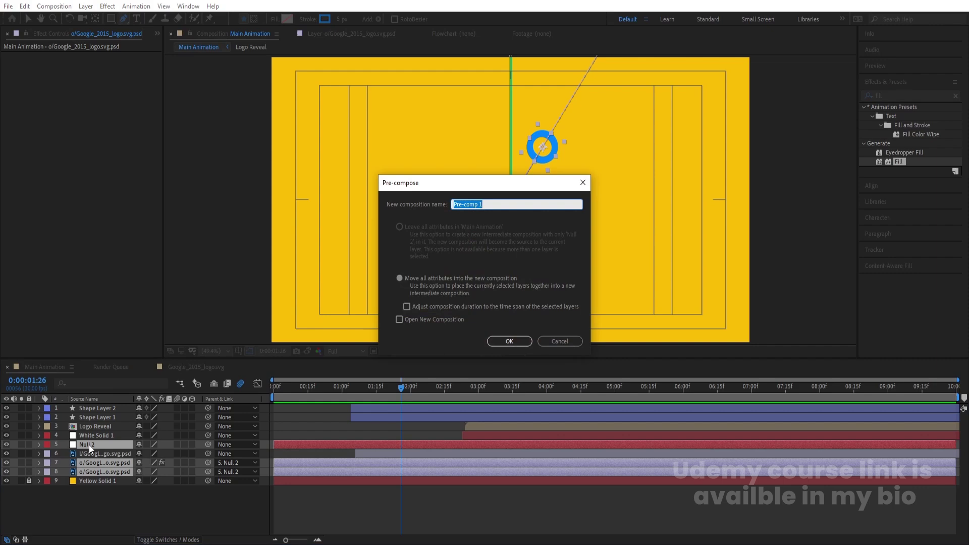
{"action": "key", "text": "Return"}
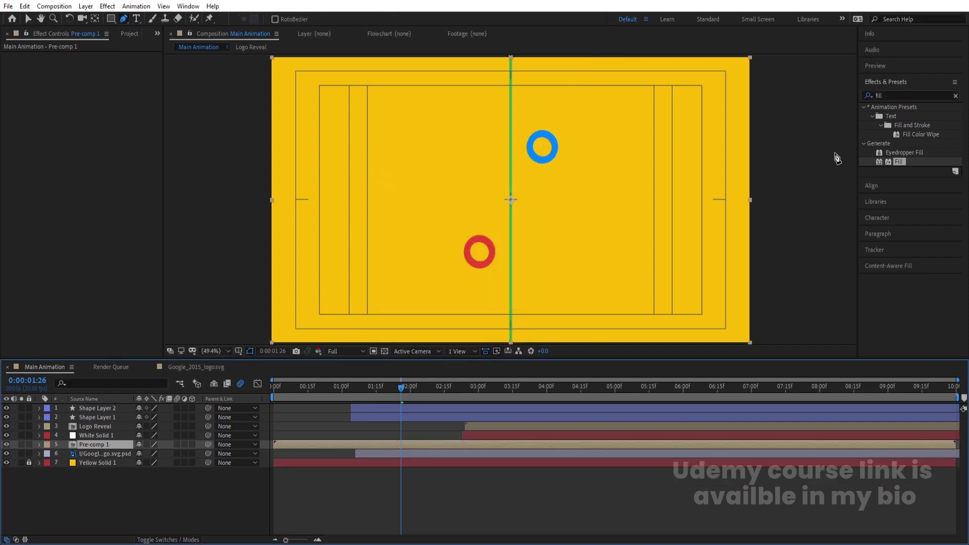
- Preview the intro, return to 0:00:02:21 and apply the Echo effect to the pre-composed o's
{"action": "key", "text": "space"}
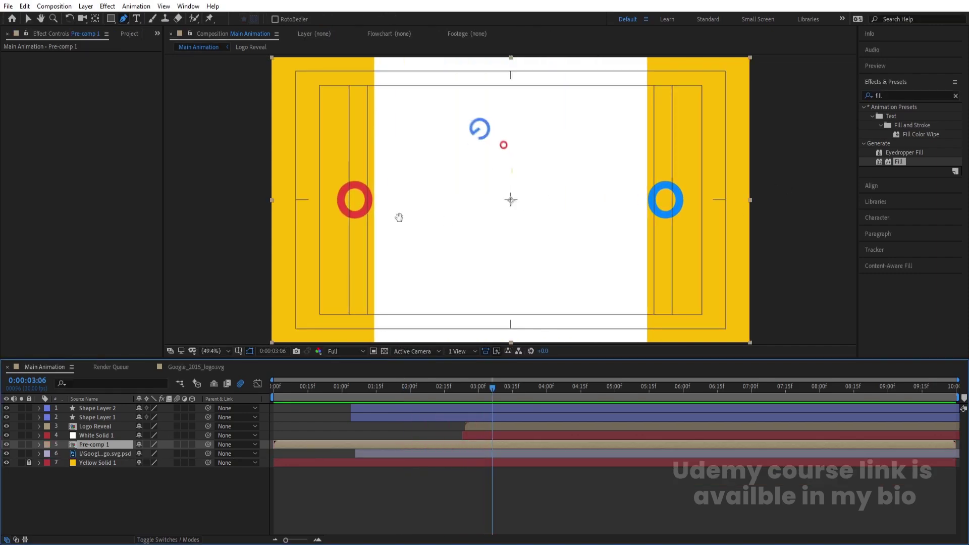
{"action": "left_click_drag", "start_coordinate": [465, 392], "coordinate": [458, 390]}
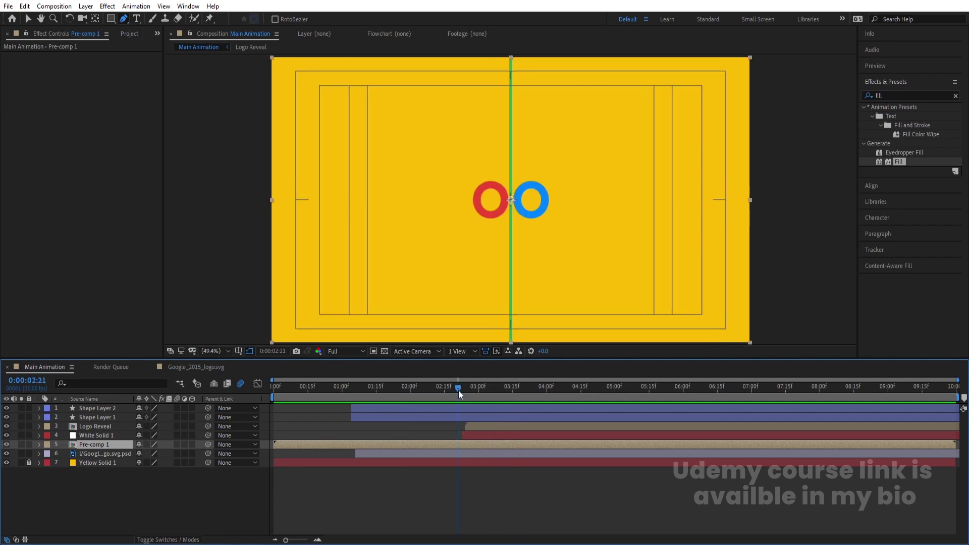
{"action": "left_click", "coordinate": [888, 97]}
{"action": "type", "text": "ech"}
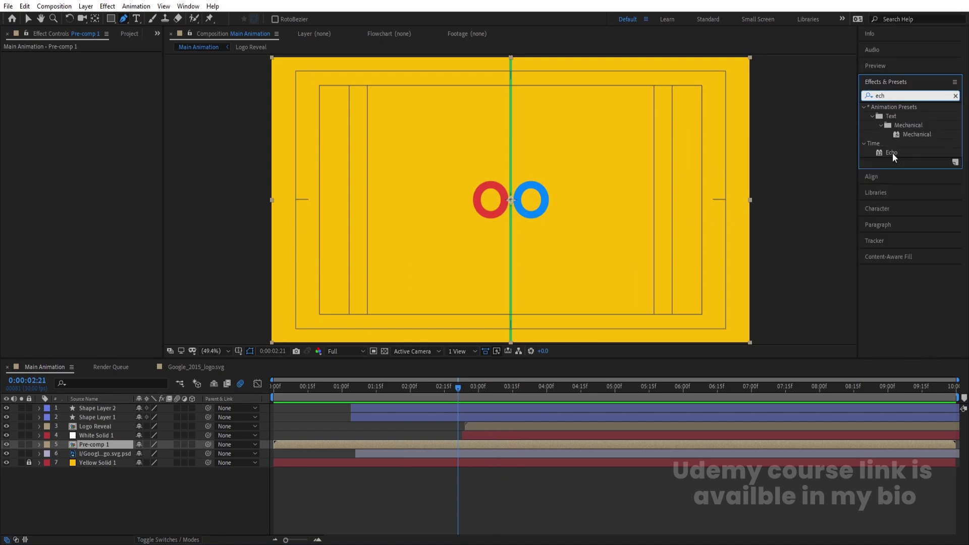
{"action": "double_click", "coordinate": [892, 153]}
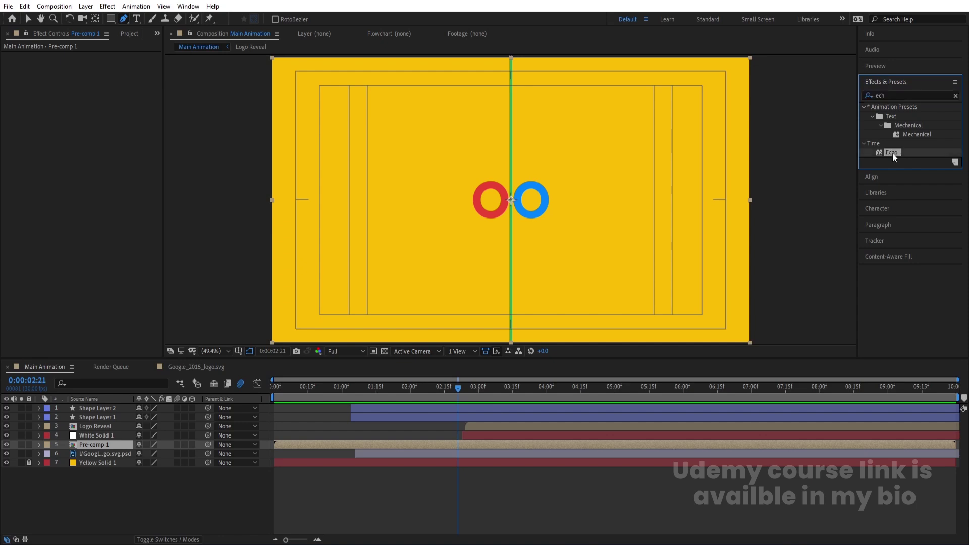
{"action": "left_click", "coordinate": [407, 486]}
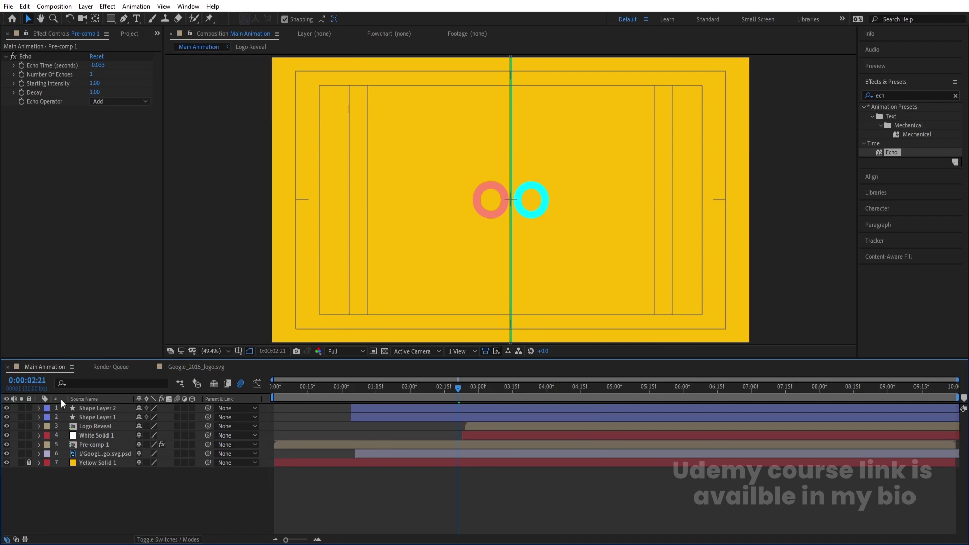
- Set the Echo operator on the pre-composed o's to Maximum
{"action": "left_click", "coordinate": [93, 447]}
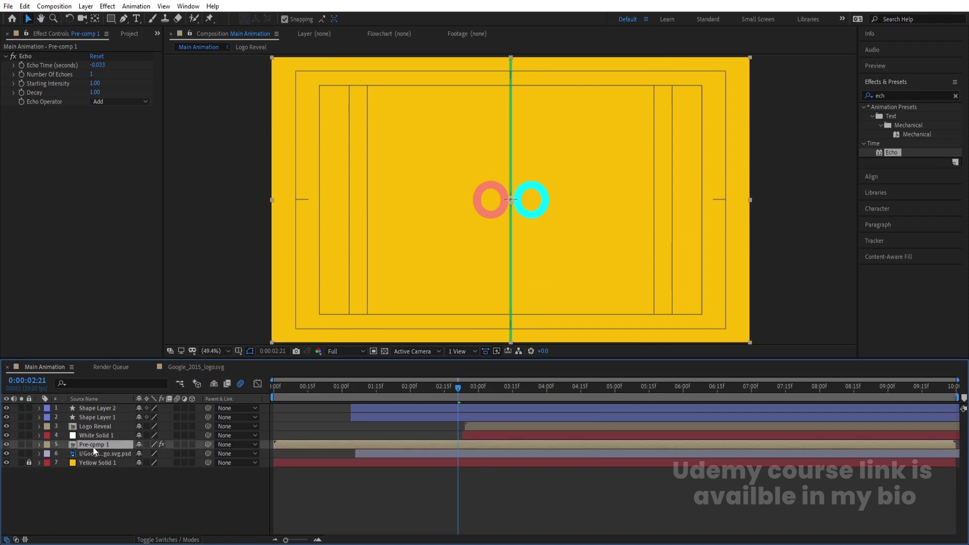
{"action": "left_click", "coordinate": [108, 102]}
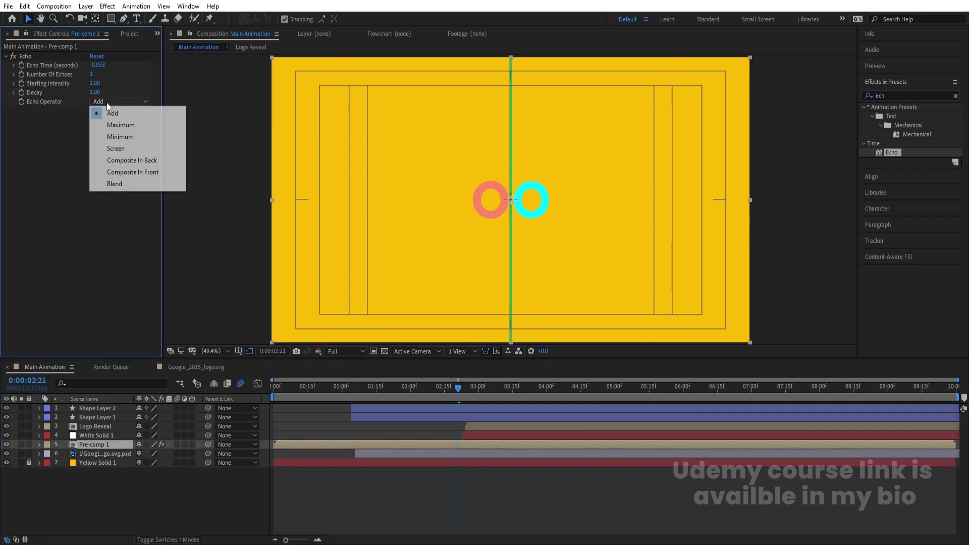
{"action": "left_click", "coordinate": [121, 125]}
- At 0:00:01:24, set the number of echoes to 20 and the echo time to -0.003 seconds
{"action": "left_click_drag", "start_coordinate": [457, 391], "coordinate": [396, 395]}
{"action": "left_click", "coordinate": [93, 74]}
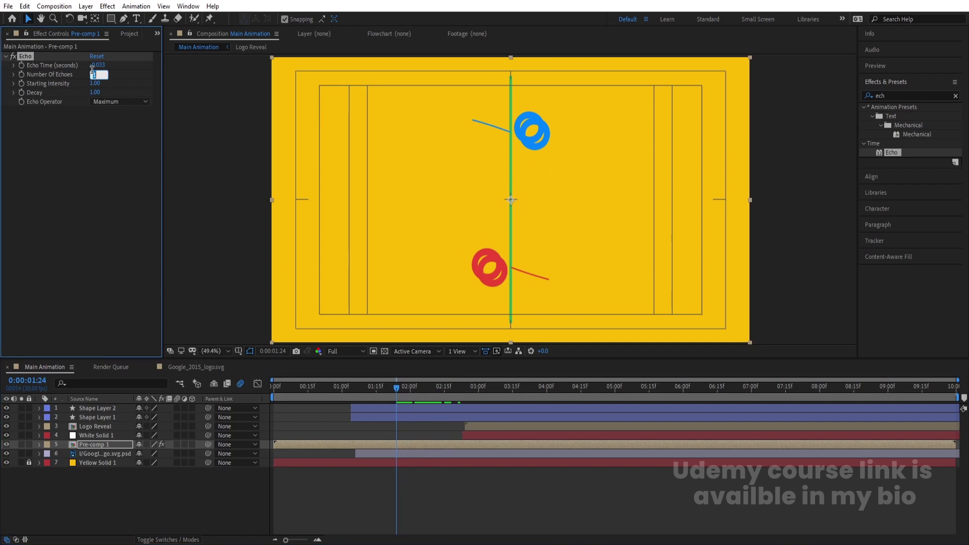
{"action": "key", "text": "Return"}
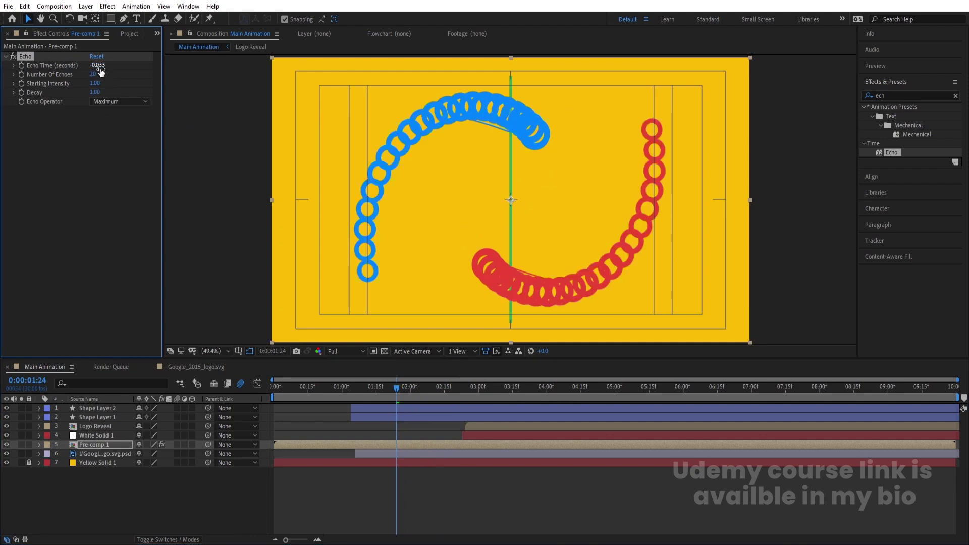
{"action": "left_click", "coordinate": [99, 66]}
{"action": "key", "text": "Return"}
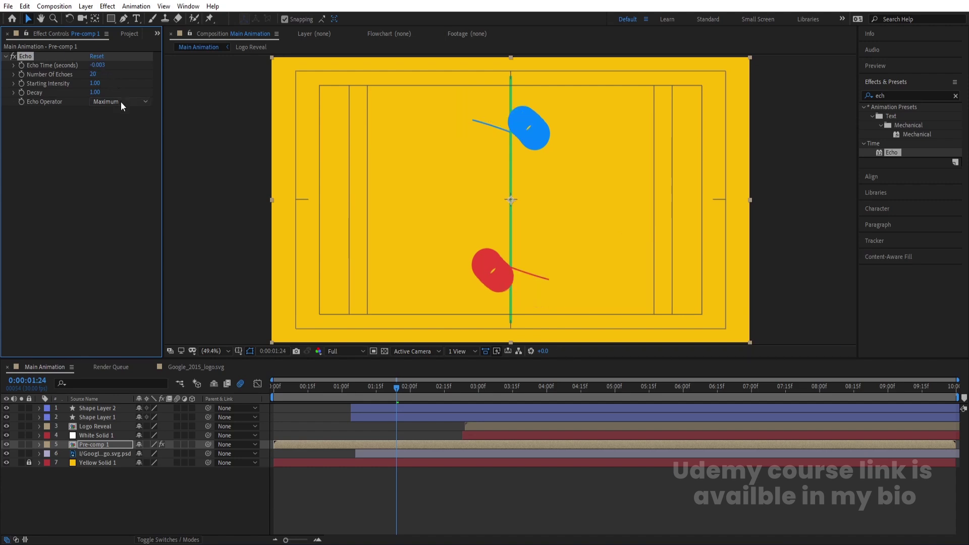
- Set the number of echoes to 50 and lower the Echo decay to 0.82
{"action": "left_click", "coordinate": [94, 74]}
{"action": "type", "text": "50"}
{"action": "key", "text": "Return"}
{"action": "left_click_drag", "start_coordinate": [94, 91], "coordinate": [90, 96]}
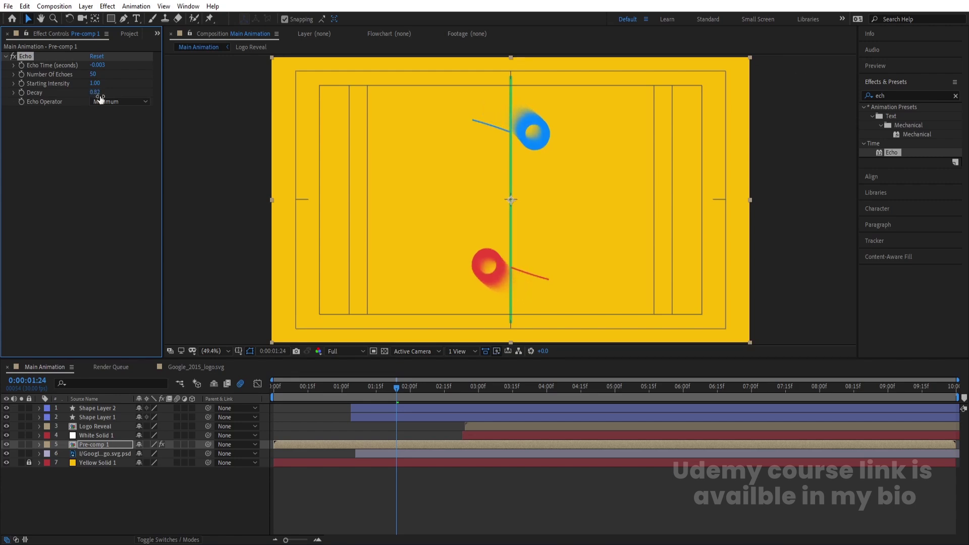
{"action": "left_click", "coordinate": [315, 498]}
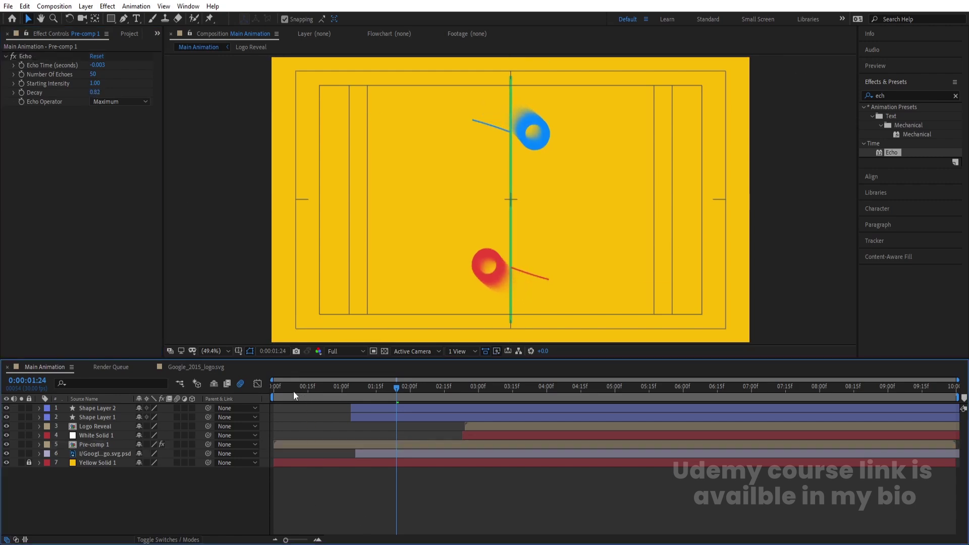
- Set the preview resolution to Quarter and play the full logo animation from the beginning
{"action": "key", "text": "Home"}
{"action": "left_click", "coordinate": [350, 351]}
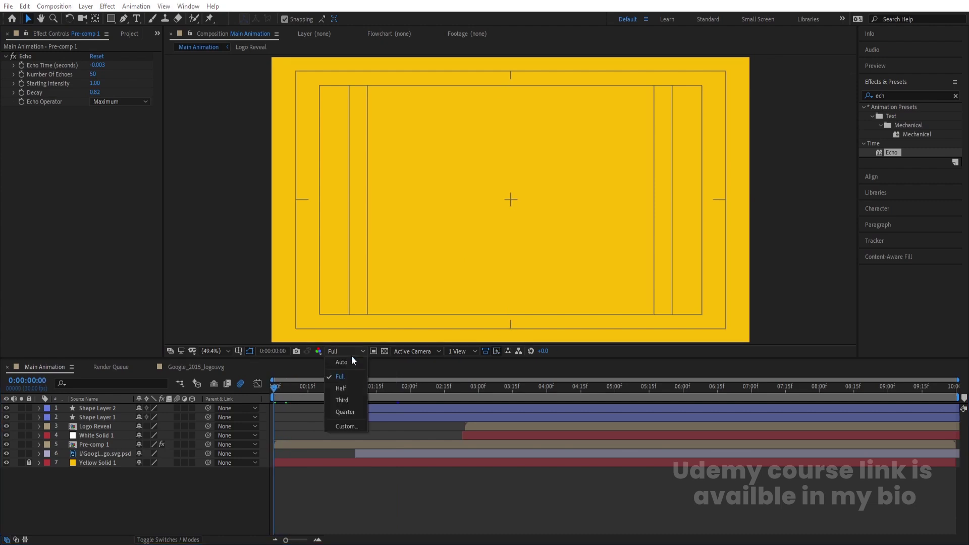
{"action": "left_click", "coordinate": [351, 413]}
{"action": "key", "text": "space"}
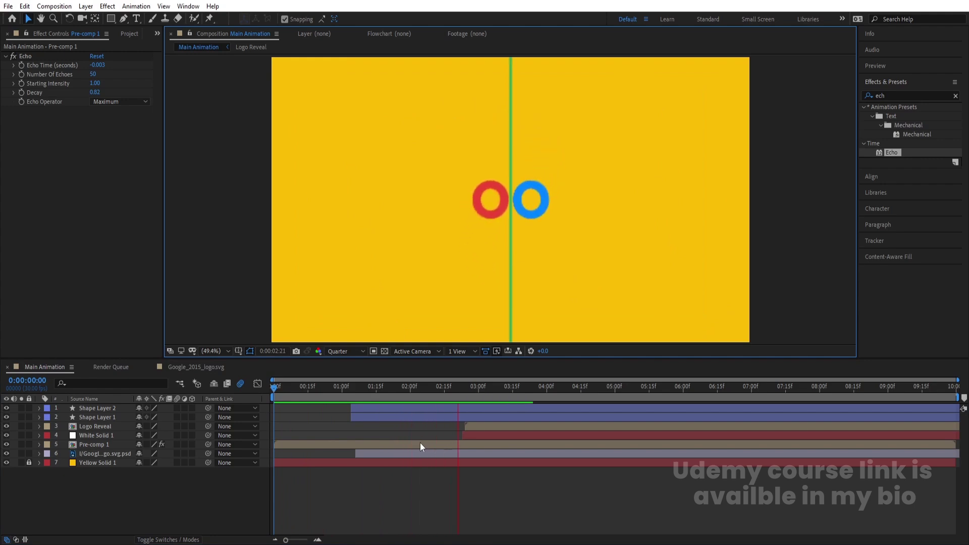
{"action": "left_click", "coordinate": [333, 390]}
{"action": "key", "text": "space"}
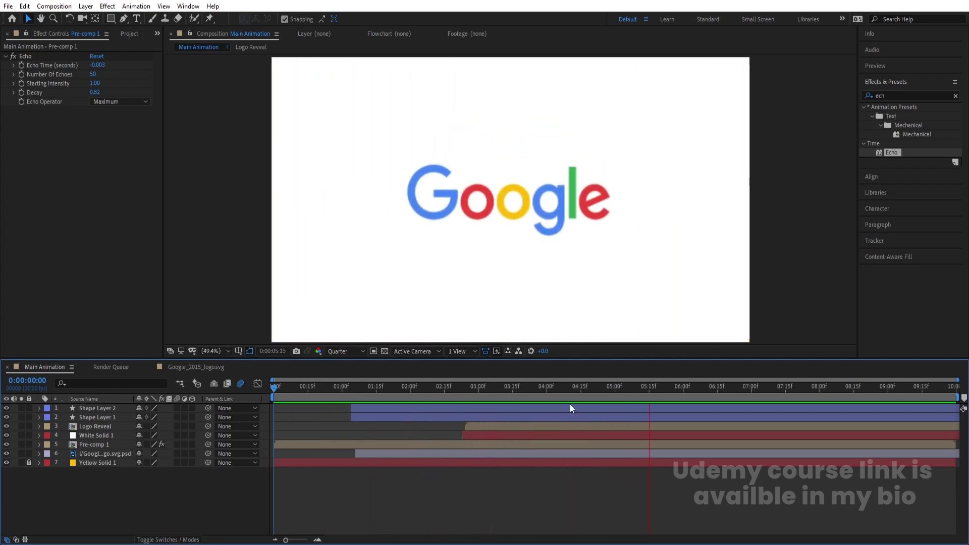
{"action": "key", "text": "space"}
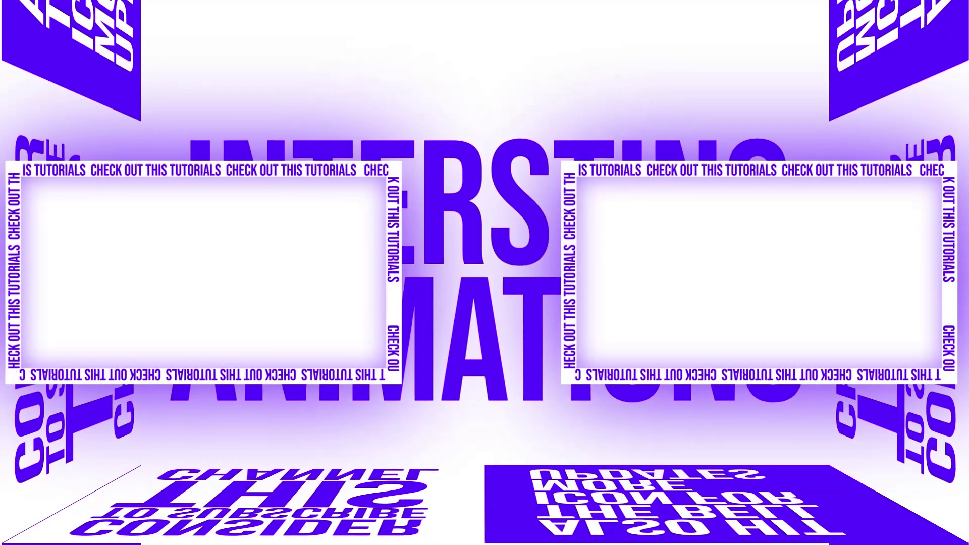